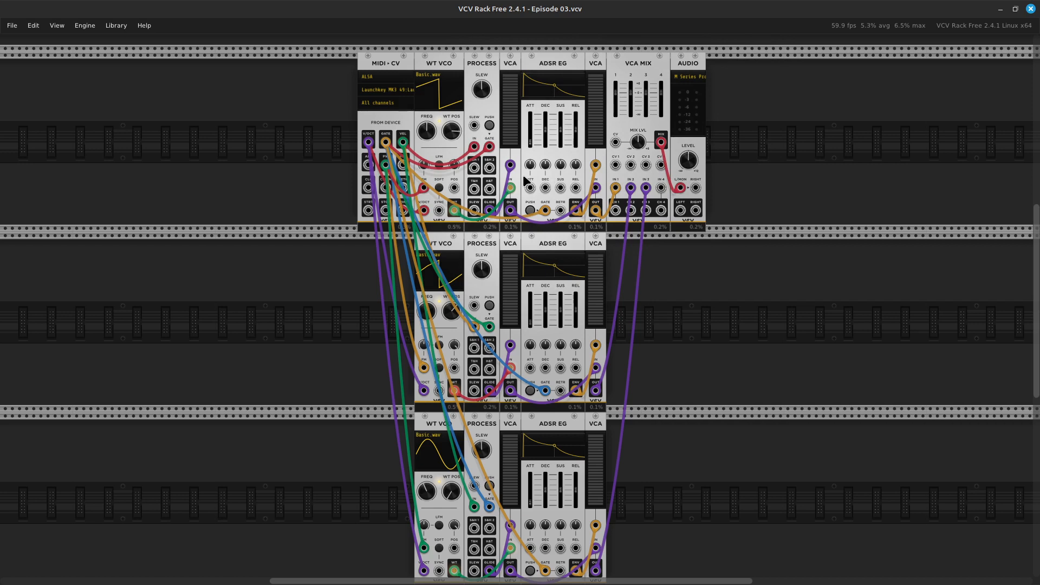
Examine the Episode 03 patch, including the first voice's modules, envelope display, VCA levels and cabling to the lower voices.
scroll(523, 181, "down", 1)
scroll(524, 180, "up", 6, "ctrl")
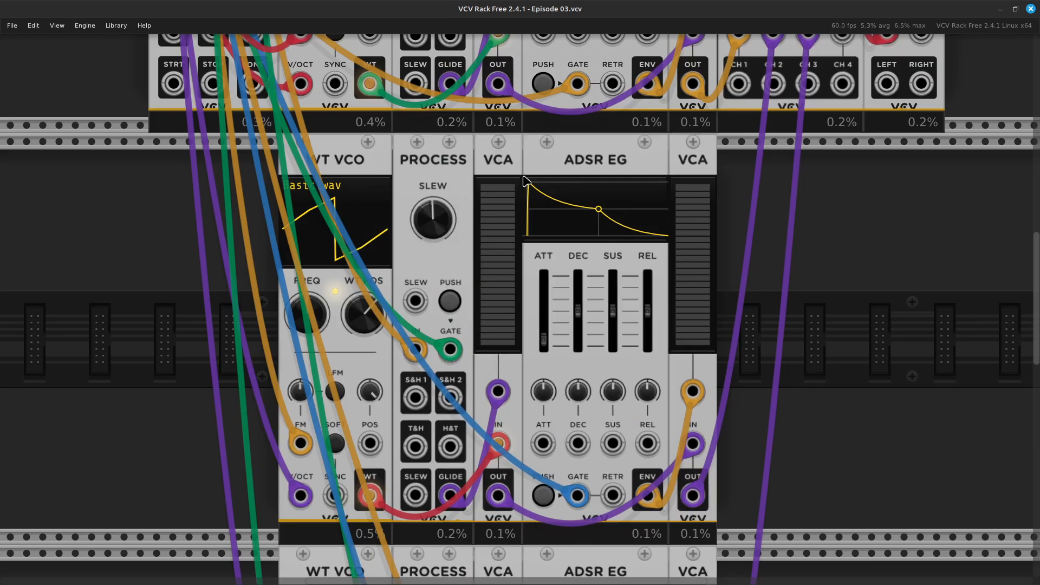
scroll(525, 181, "up", 10)
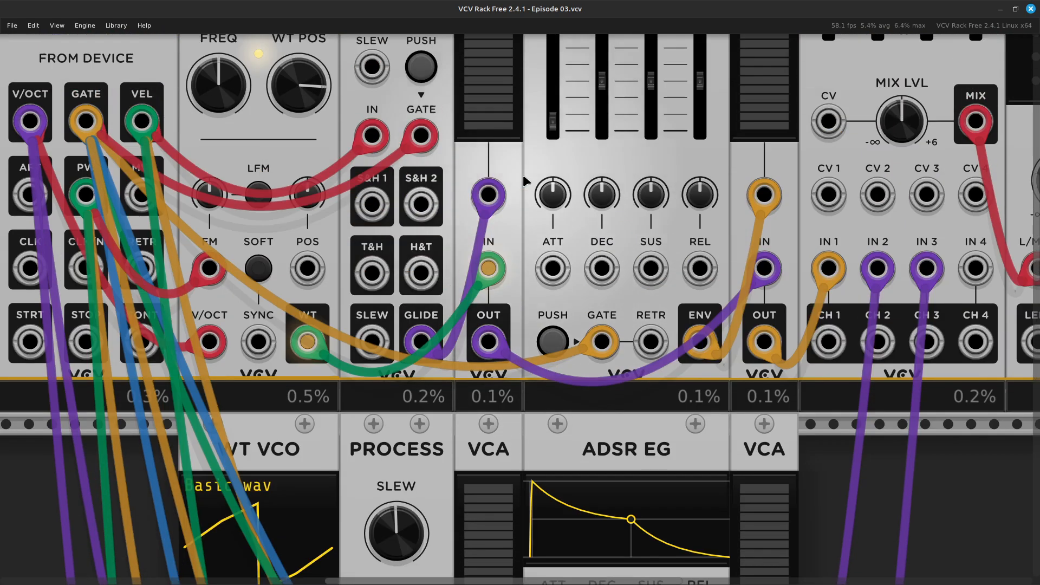
scroll(524, 181, "up", 1)
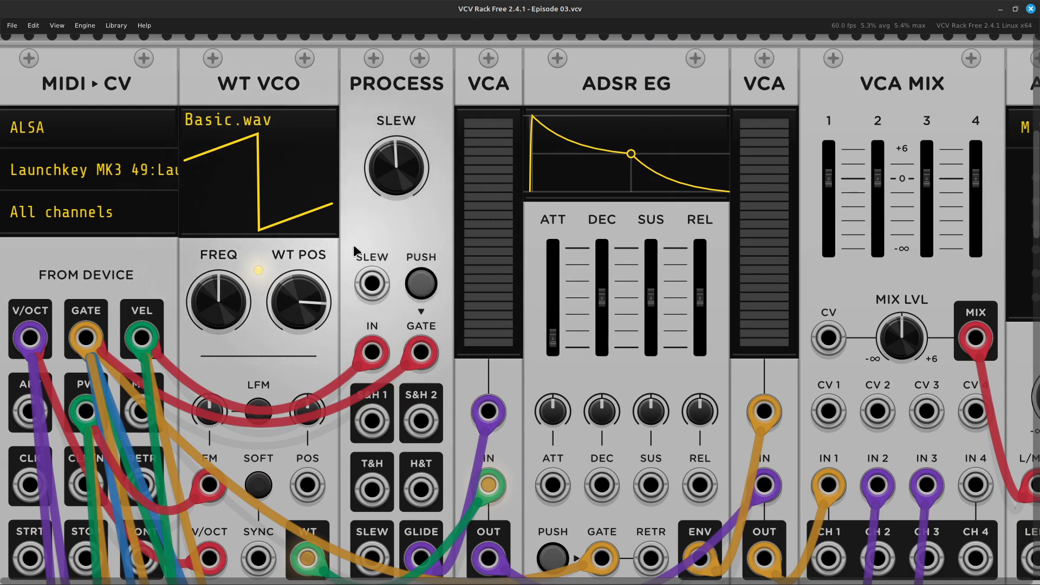
scroll(354, 248, "down", 1)
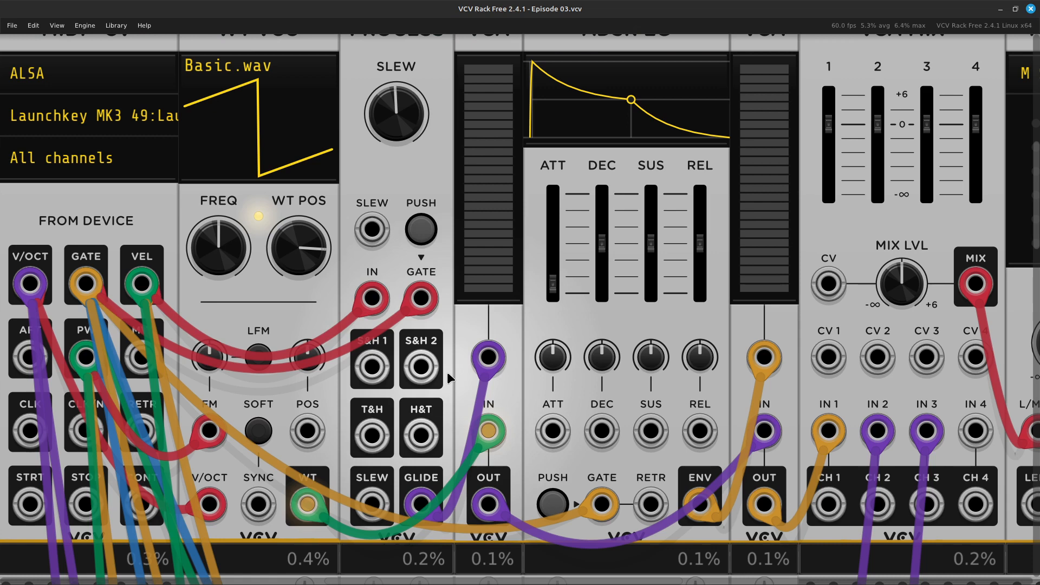
scroll(447, 371, "up", 1)
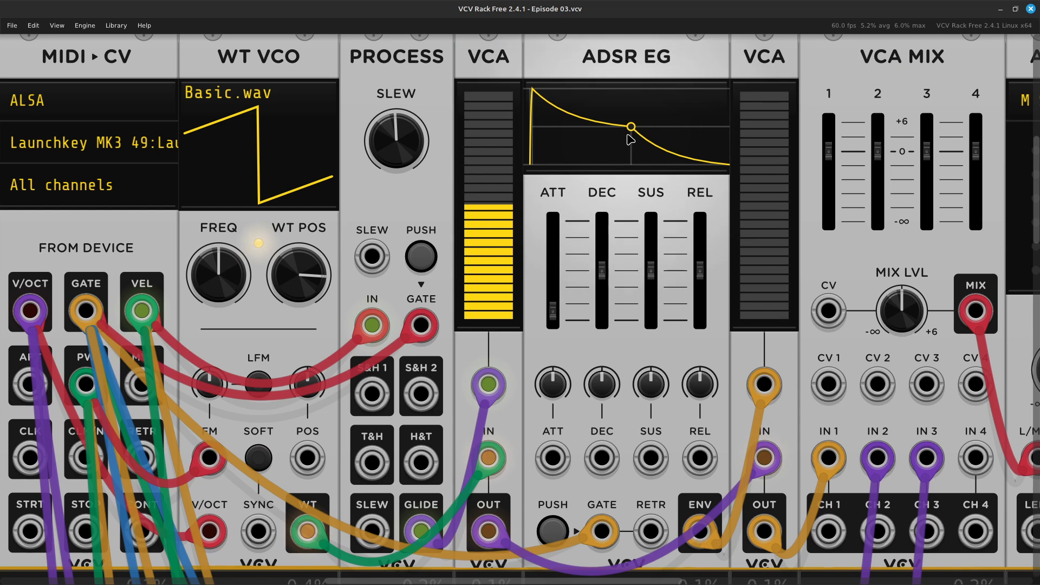
mouse_move(506, 214)
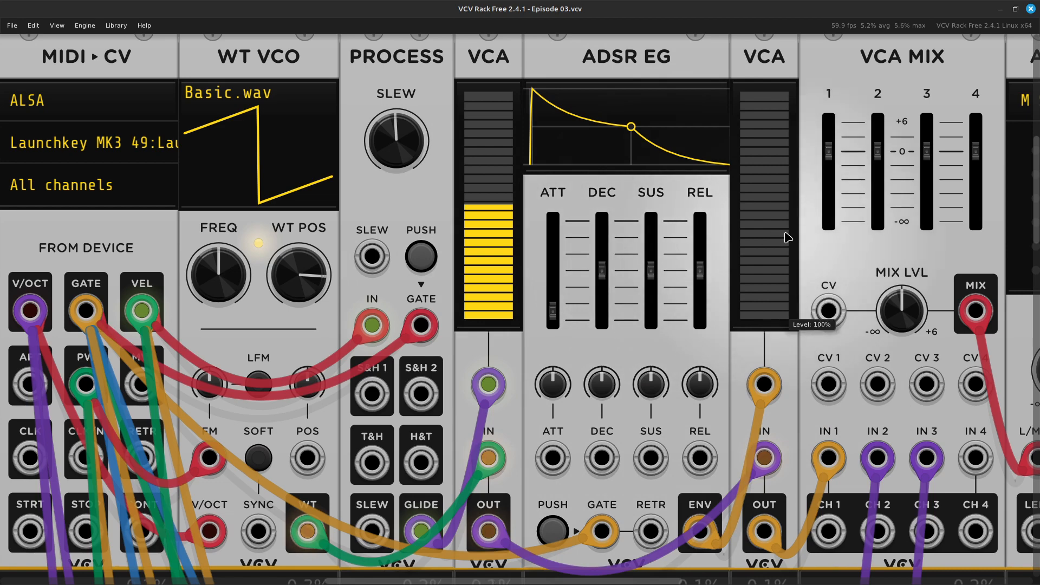
key("ctrl+minus")
key("ctrl+minus")
key("ctrl+minus")
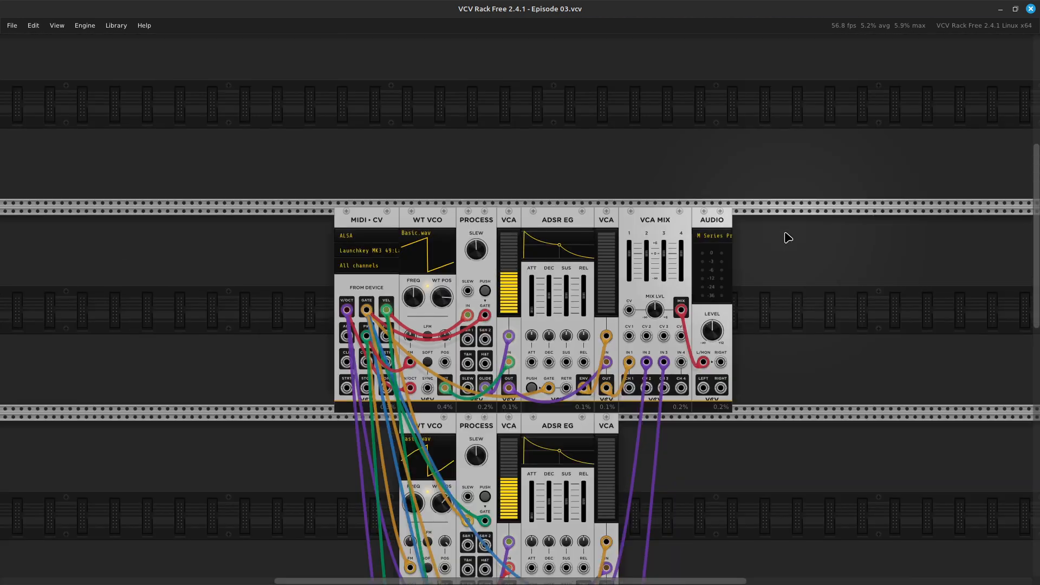
scroll(788, 238, "down", 6)
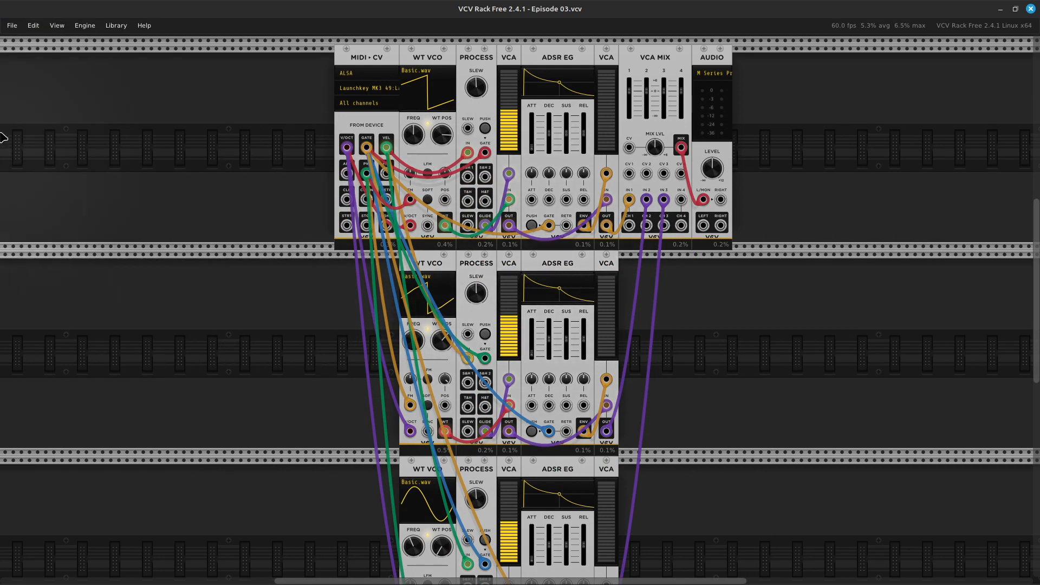
Open the patch file Episode 04.vcv from the Learn Synthesis with VCV Rack folder.
left_click(11, 25)
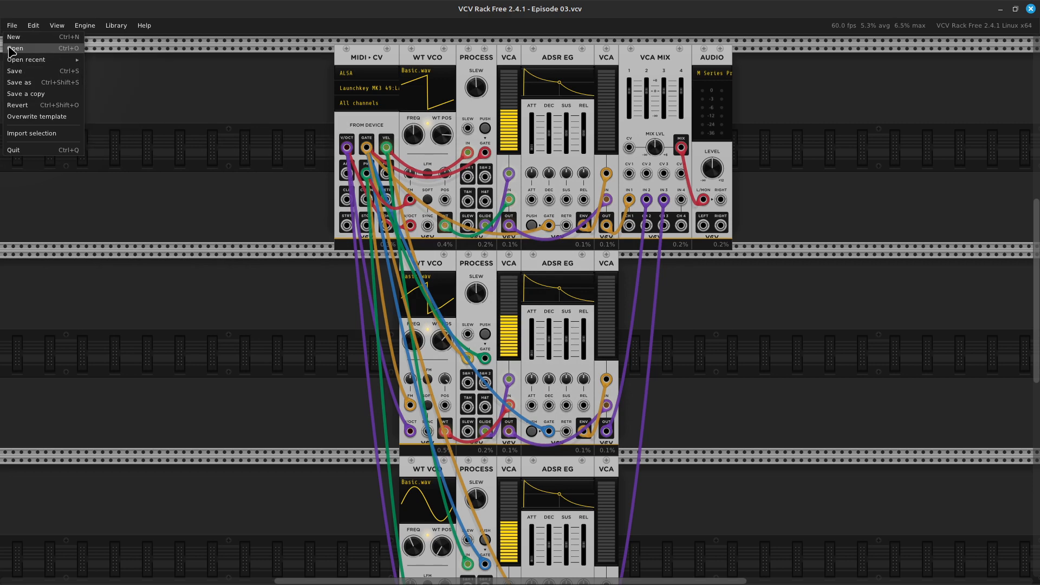
left_click(9, 49)
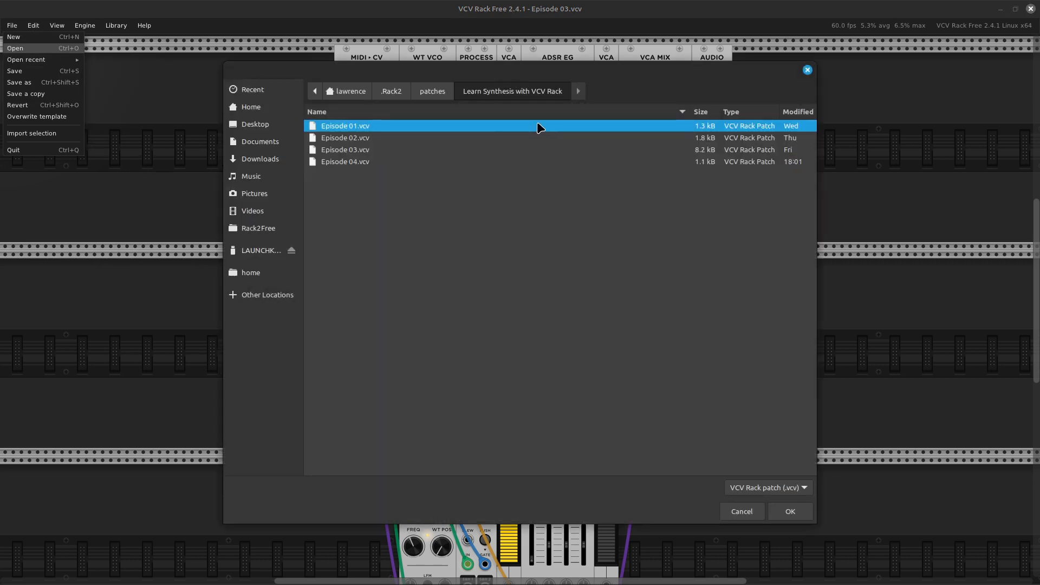
double_click(352, 161)
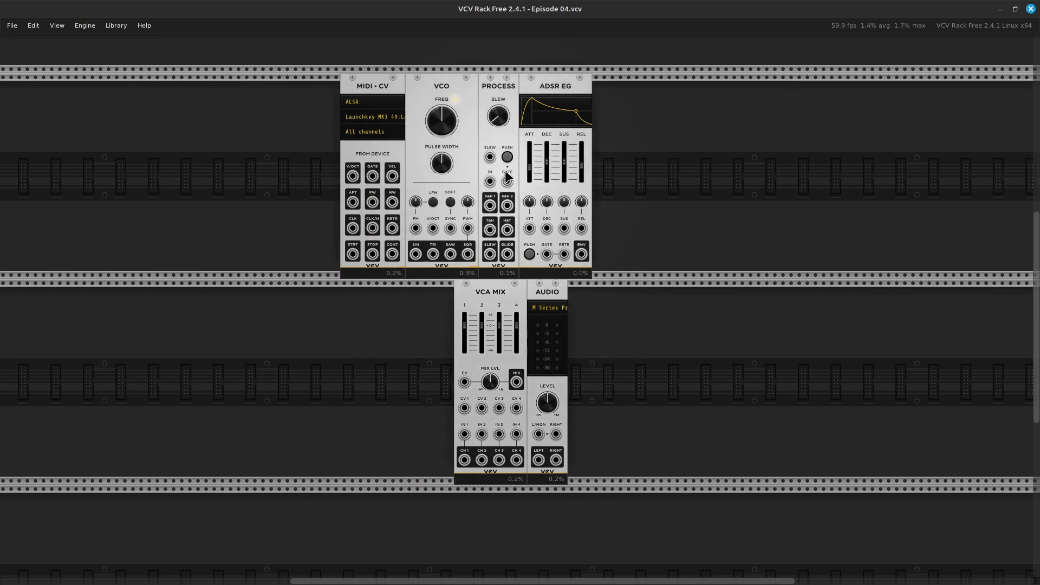
Look over the unpatched MIDI-CV, VCO, PROCESS, ADSR EG, VCA MIX and AUDIO modules in both rack rows.
scroll(508, 175, "up", 3)
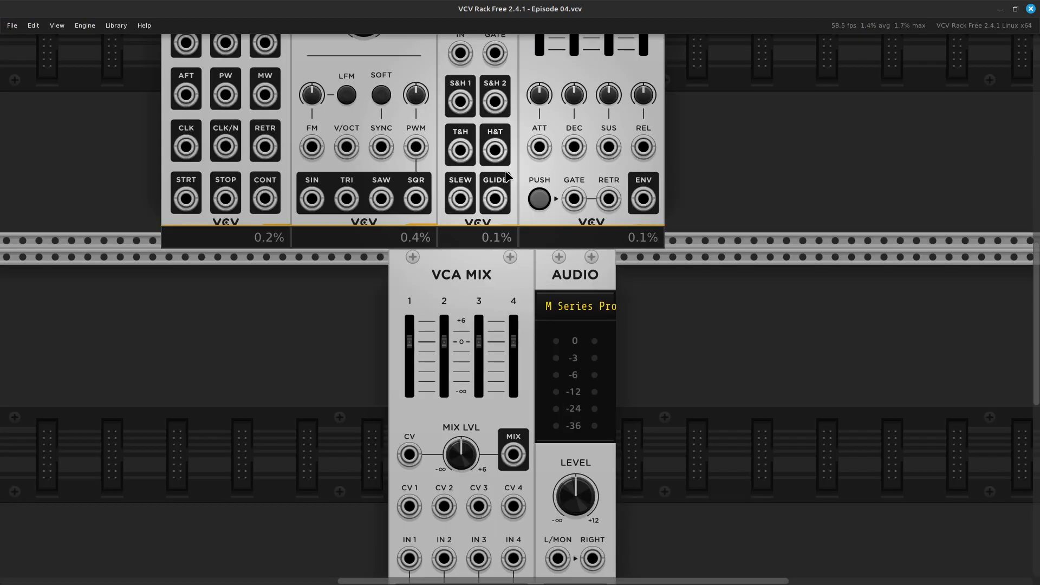
scroll(507, 176, "up", 5)
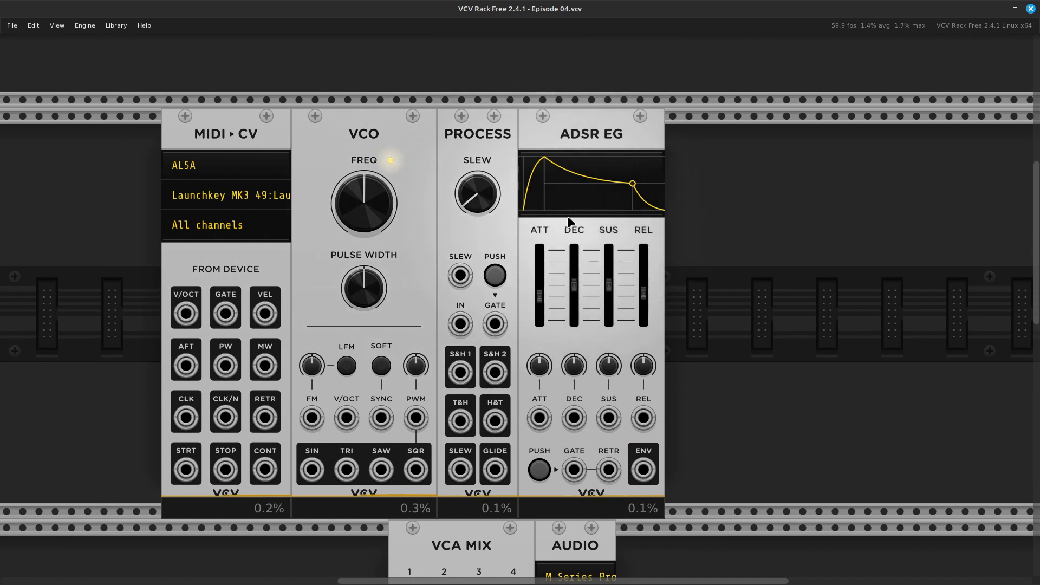
scroll(574, 220, "down", 7)
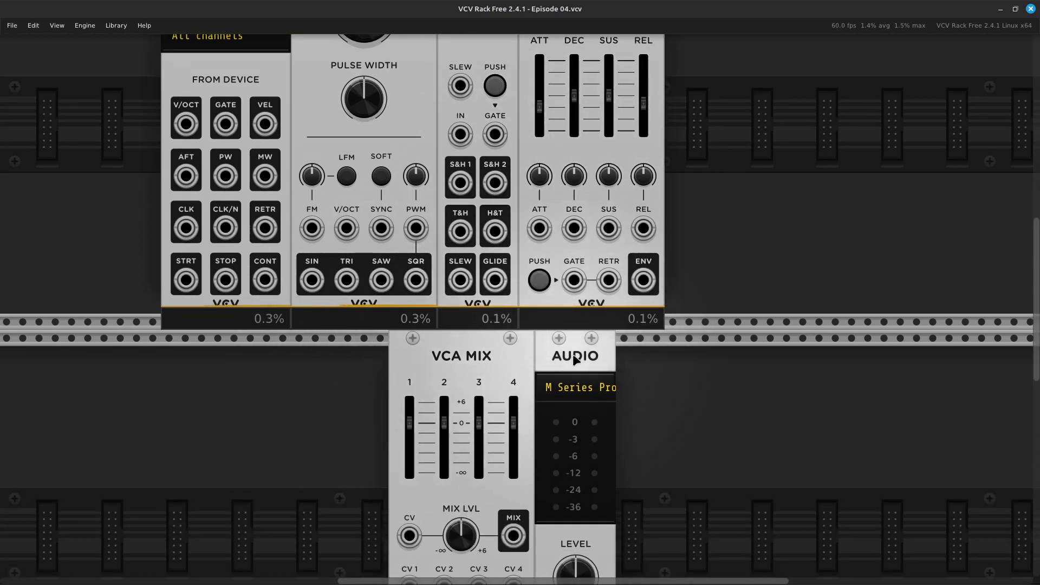
scroll(573, 353, "down", 4)
scroll(576, 356, "down", 3)
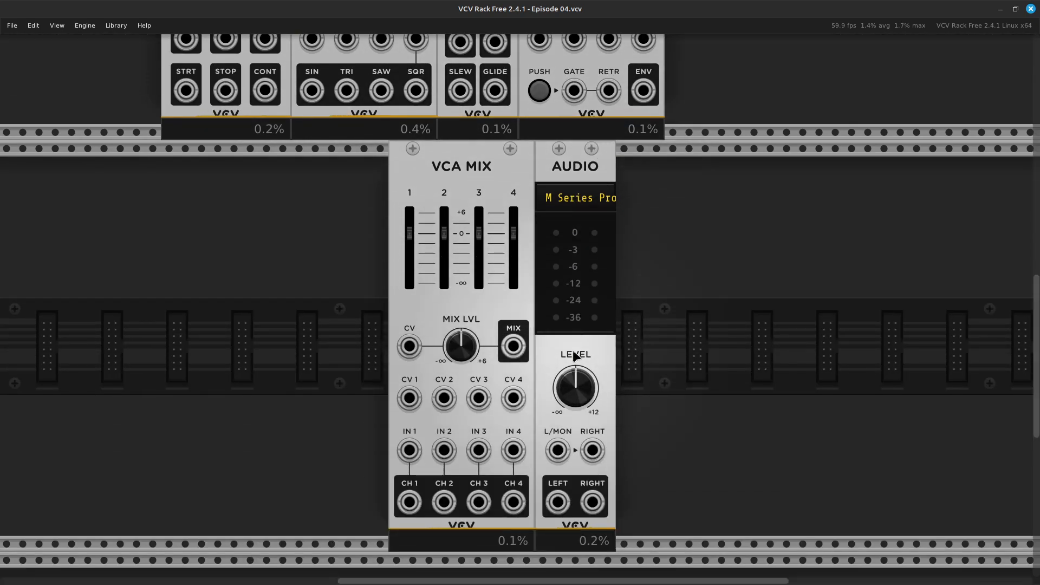
scroll(573, 350, "up", 4)
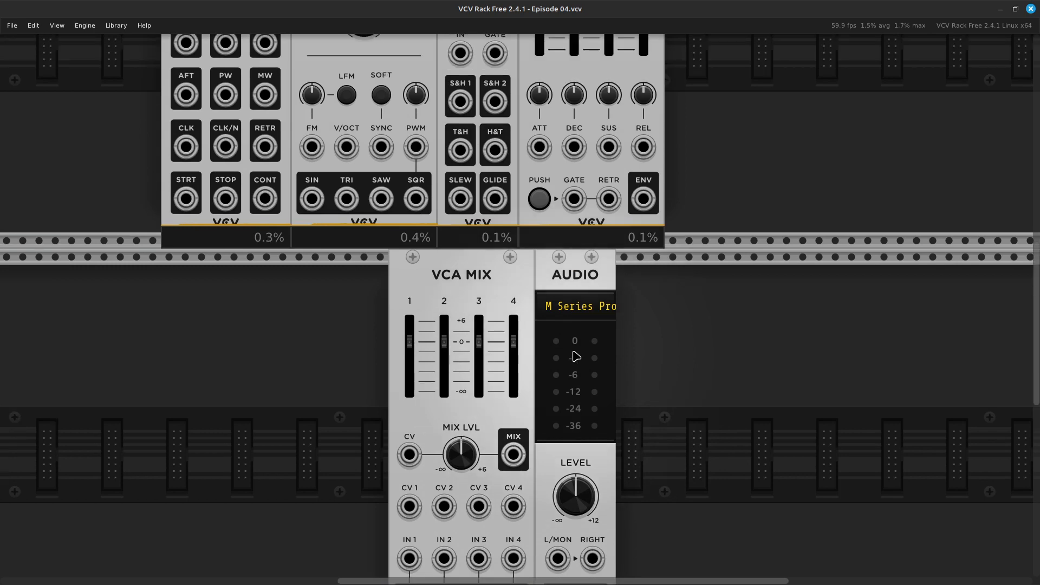
scroll(576, 357, "up", 8)
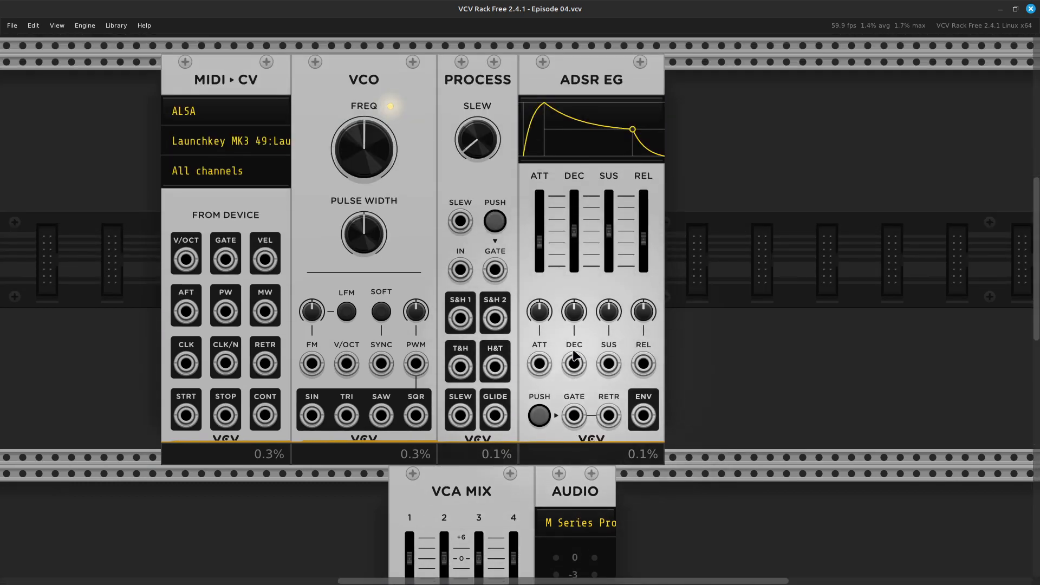
scroll(575, 355, "up", 2)
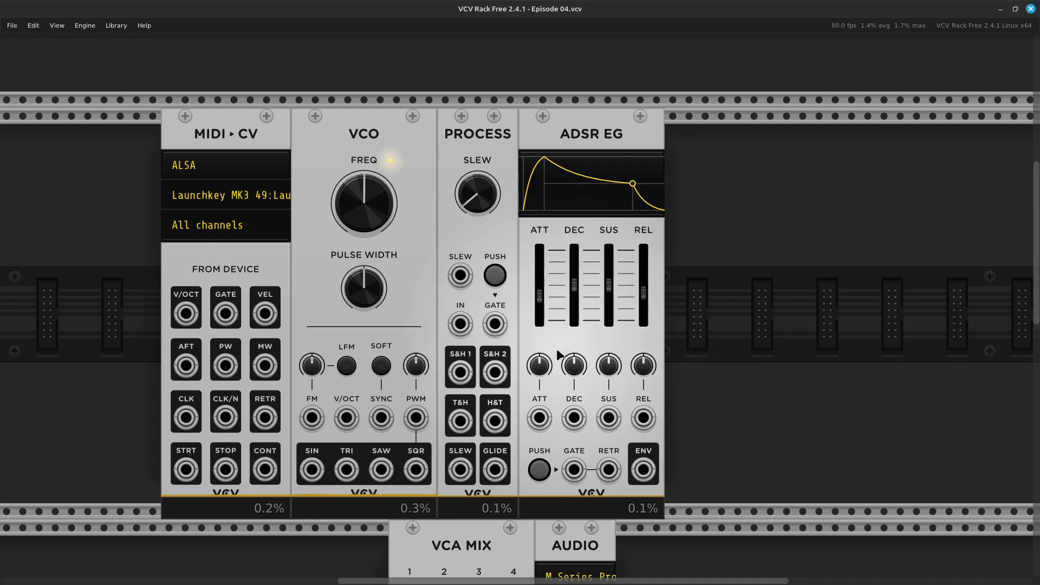
scroll(355, 297, "down", 3)
scroll(357, 296, "down", 6)
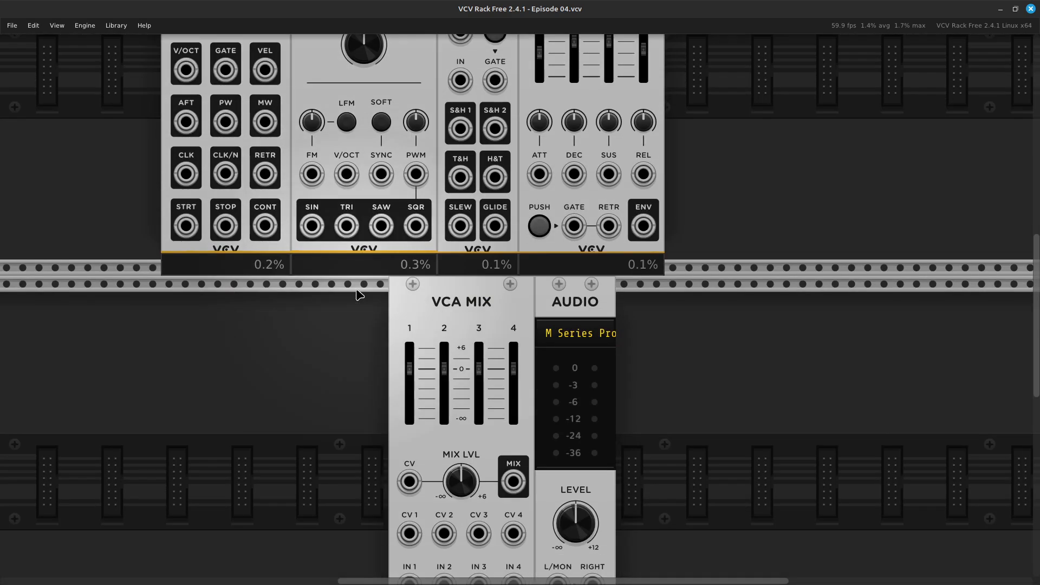
scroll(392, 342, "up", 5)
scroll(406, 358, "up", 3)
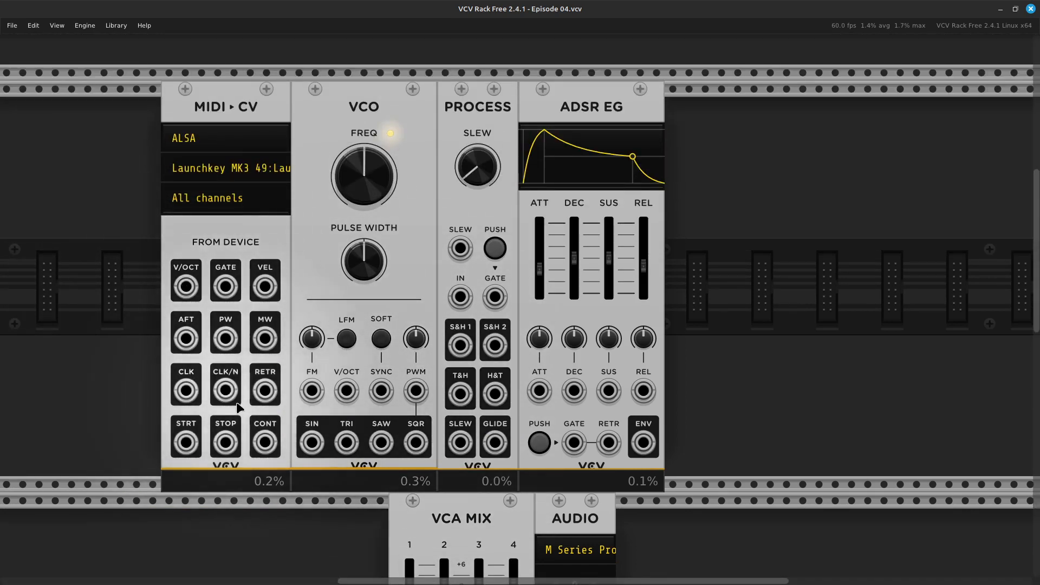
Patch the MIDI-CV V/OCT output to the VCO's V/OCT input and the GATE output to the PROCESS gate input.
left_click_drag(186, 286, 343, 396)
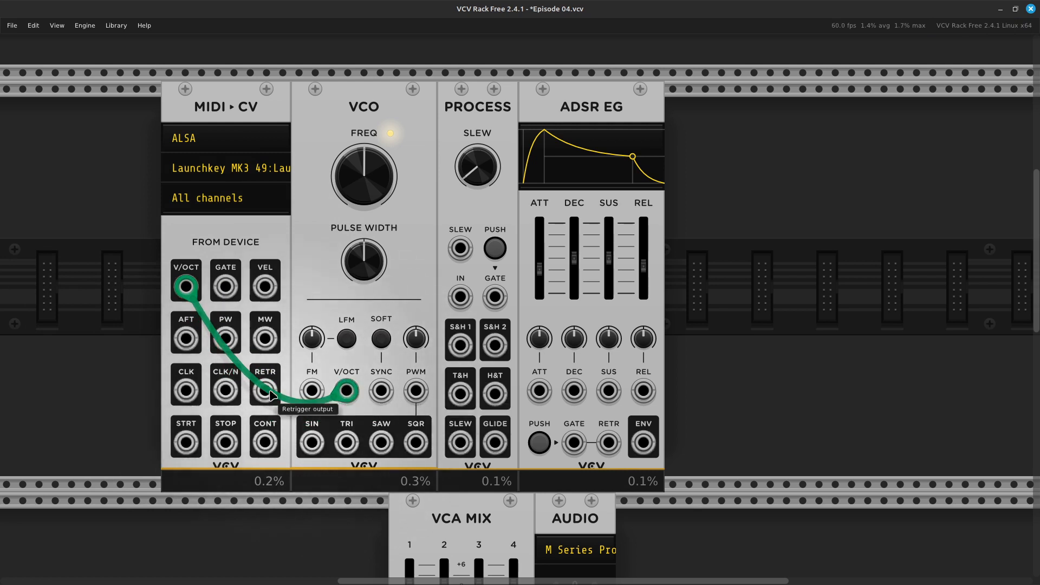
left_click_drag(227, 291, 491, 306)
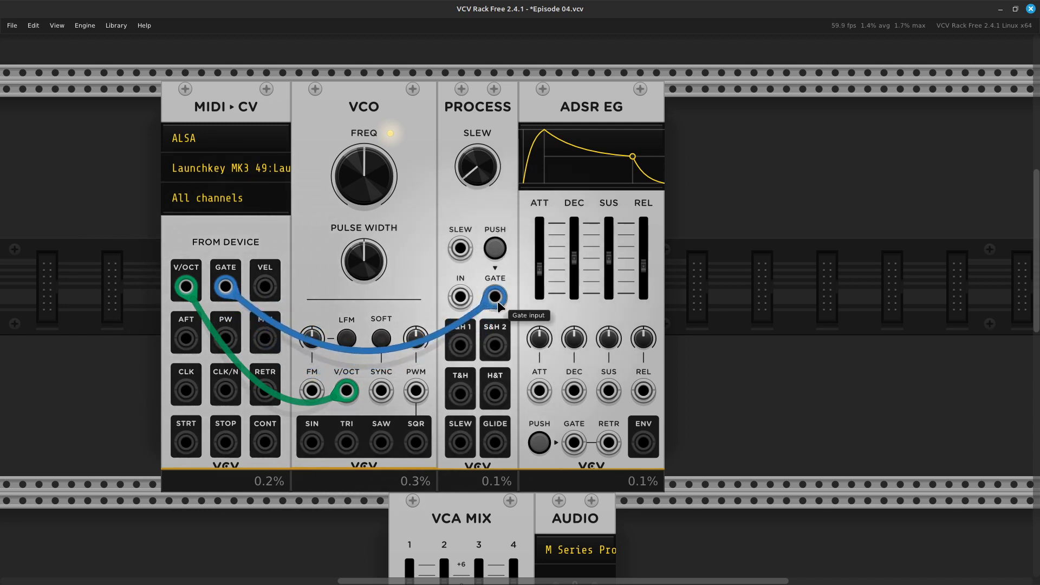
left_click_drag(496, 301, 496, 301)
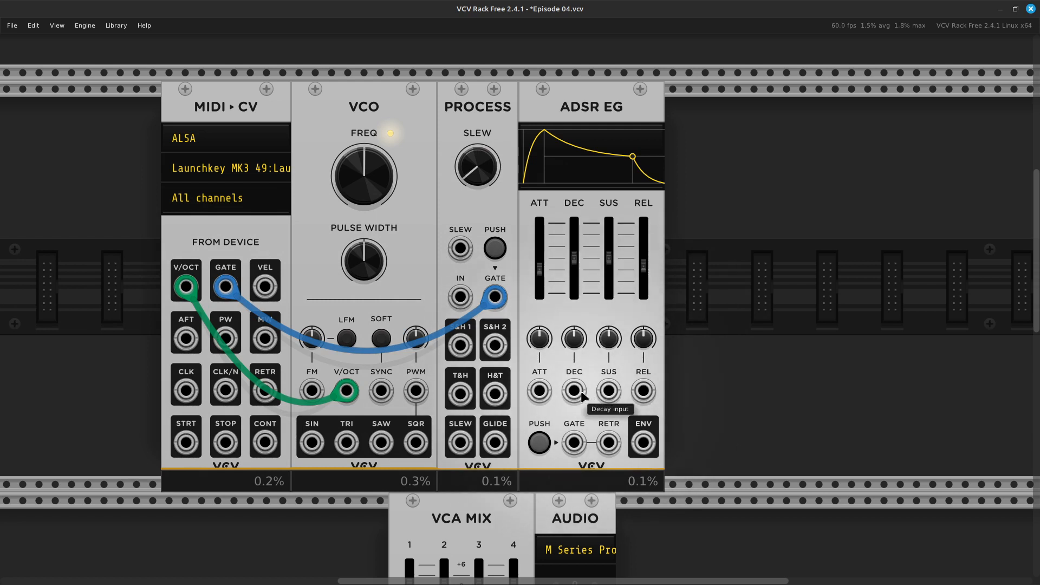
Connect the ADSR EG gate input to the MIDI-CV GATE output, and the VEL output to the PROCESS IN jack.
left_click_drag(574, 443, 228, 289)
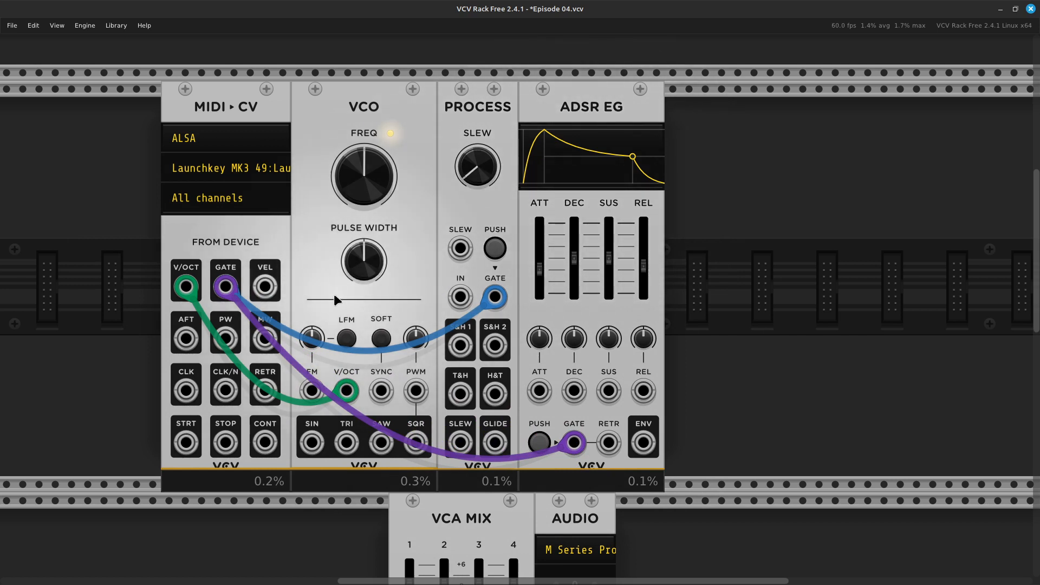
left_click_drag(265, 287, 463, 311)
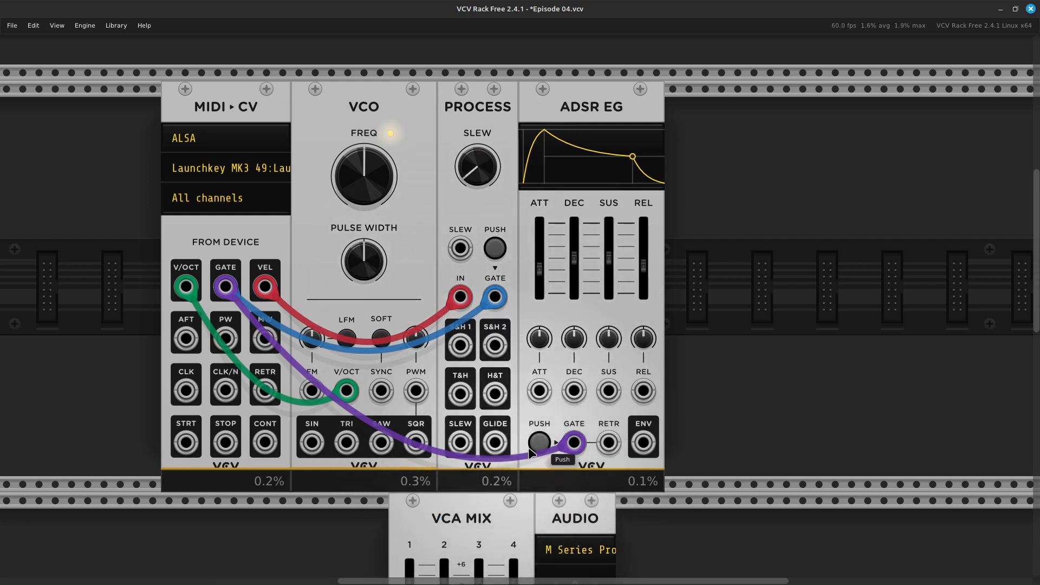
Patch the PROCESS GLIDE output to the CV 1 input of the VCA MIX.
left_click_drag(495, 444, 527, 491)
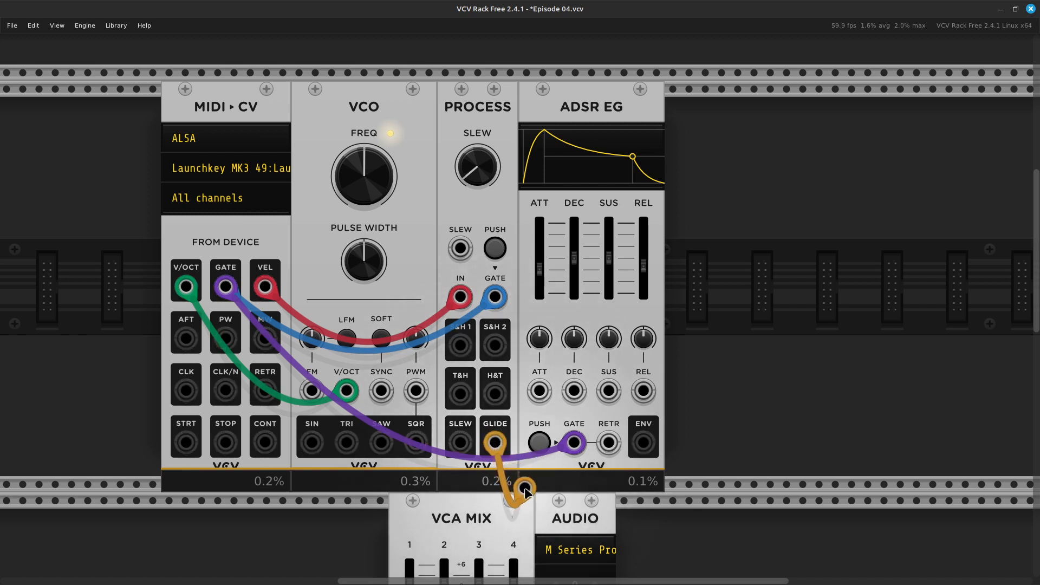
left_click_drag(527, 491, 495, 441)
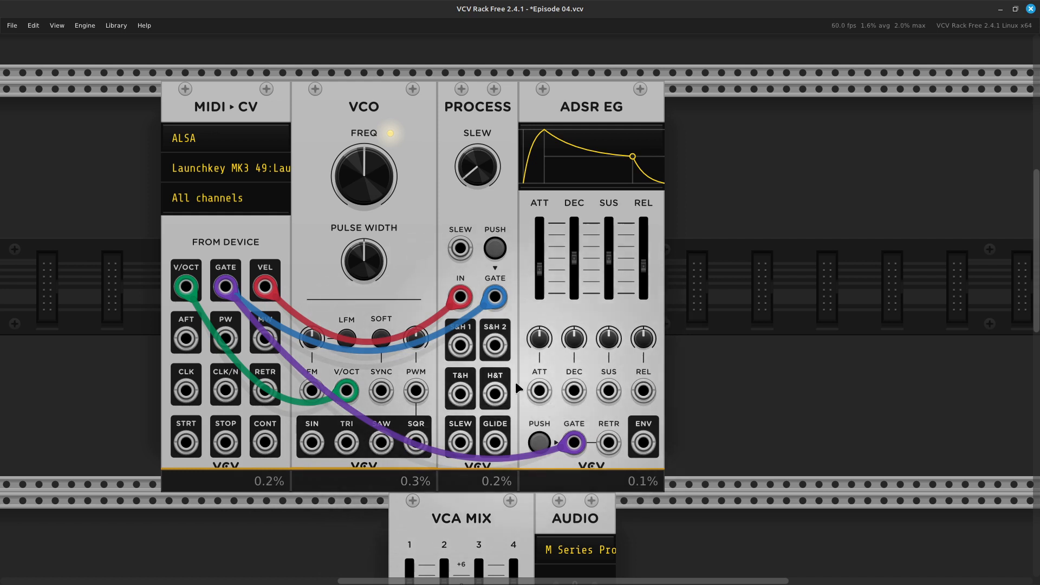
scroll(488, 396, "down", 4)
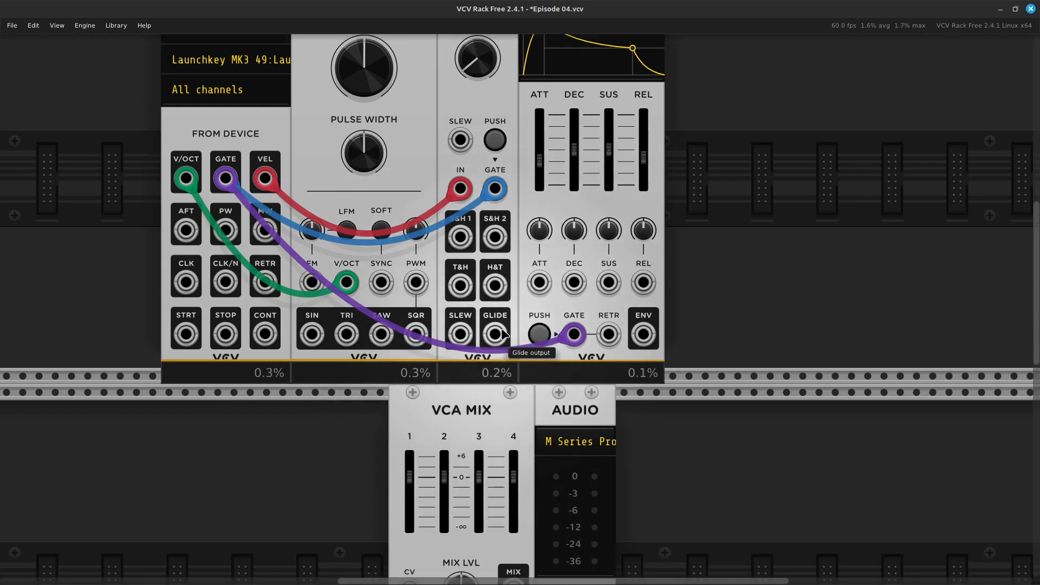
left_click_drag(496, 346, 410, 456)
scroll(398, 515, "down", 7)
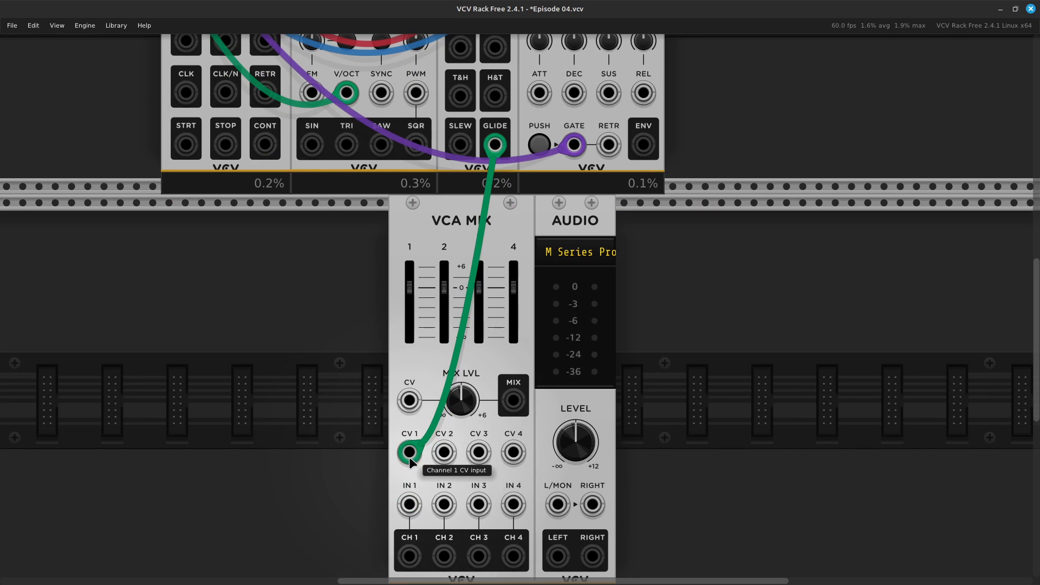
left_click_drag(410, 461, 410, 459)
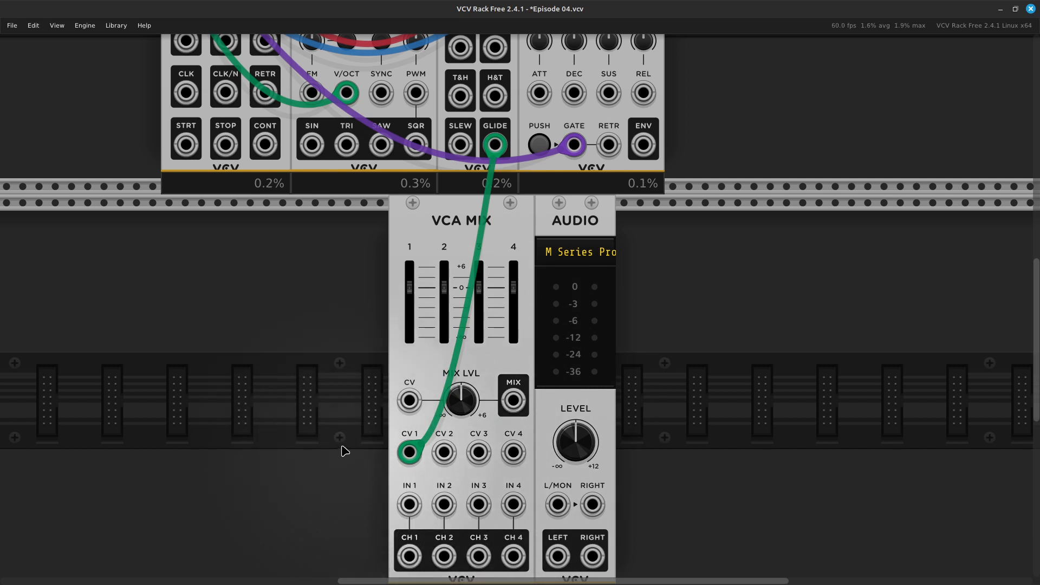
Patch the VCO's SIN output to IN 1 of the VCA MIX, and the mixer's CH 1 output to its IN 2.
scroll(343, 448, "up", 7)
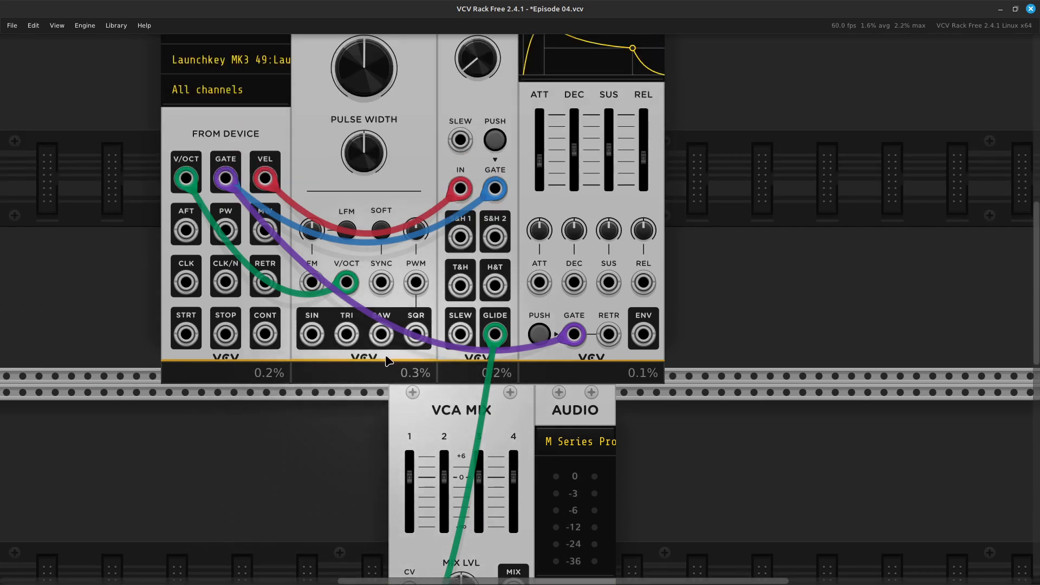
left_click_drag(311, 338, 410, 377)
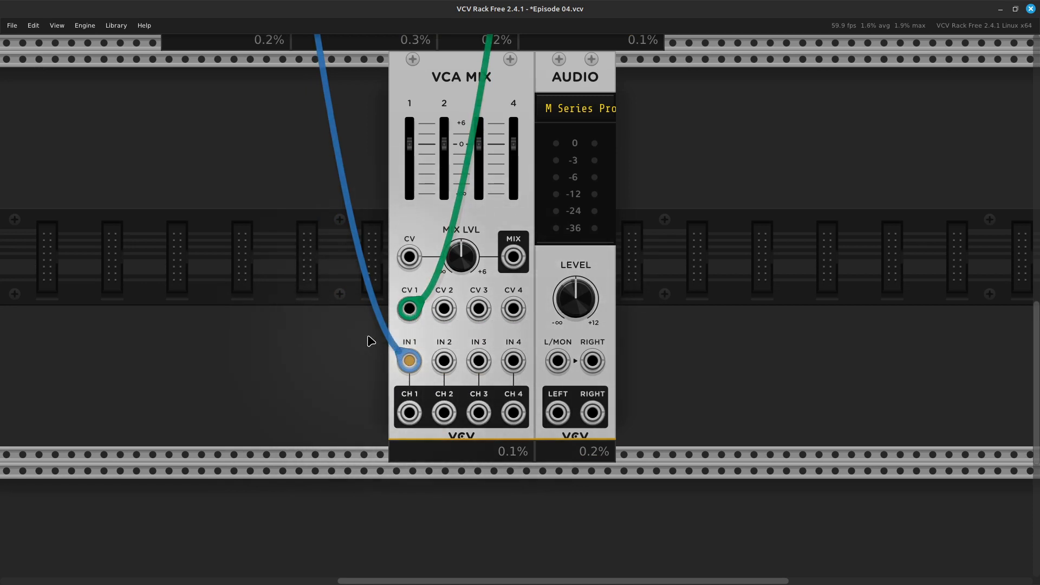
scroll(370, 342, "up", 6)
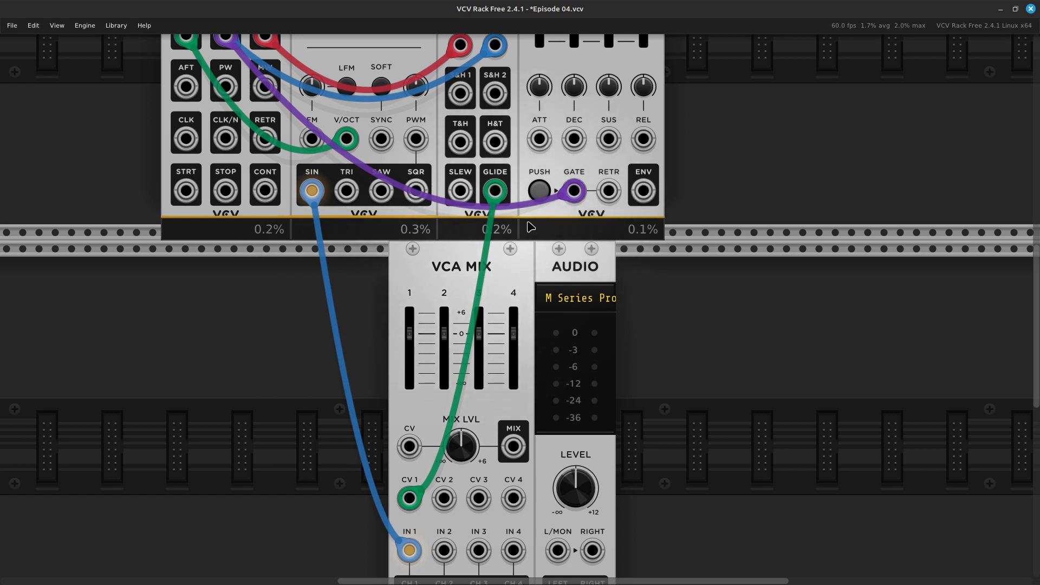
scroll(442, 402, "down", 3)
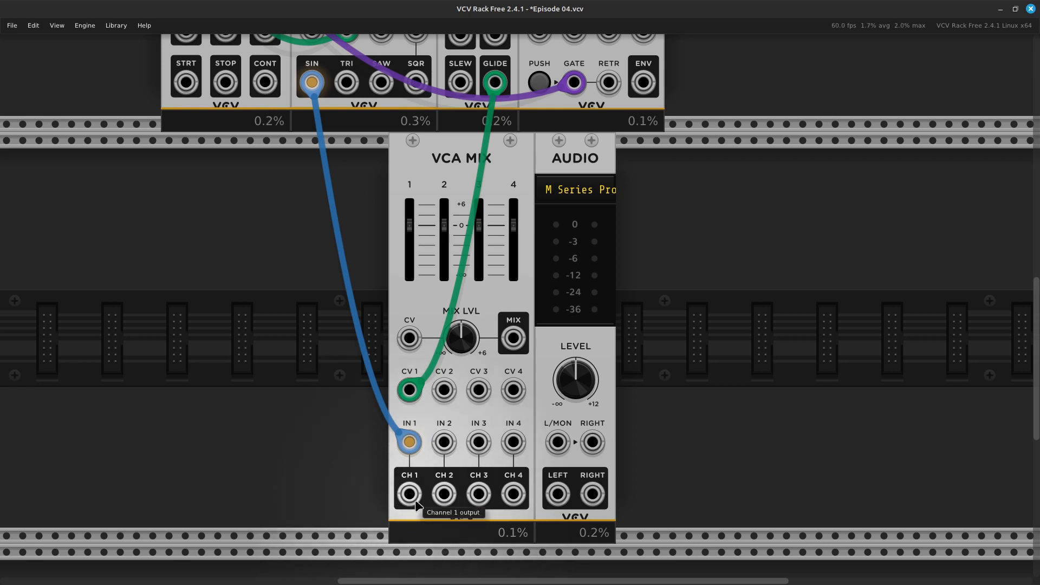
left_click_drag(408, 494, 444, 442)
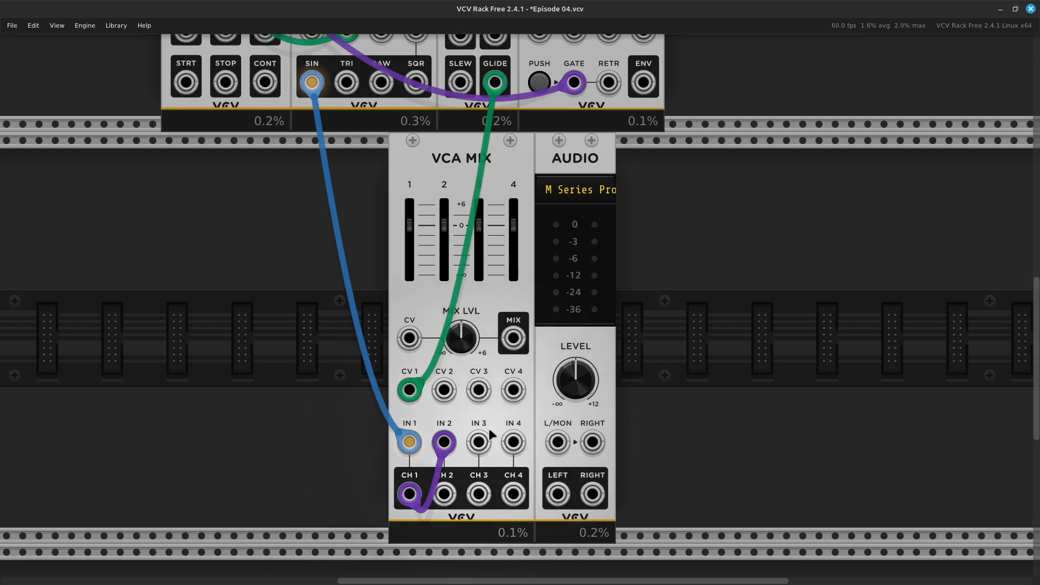
Patch the ADSR EG's ENV output to the VCA MIX's CV 2 input, and the mixer's CH 2 output to the AUDIO module's L/MON input.
scroll(488, 428, "up", 3)
scroll(490, 433, "up", 8)
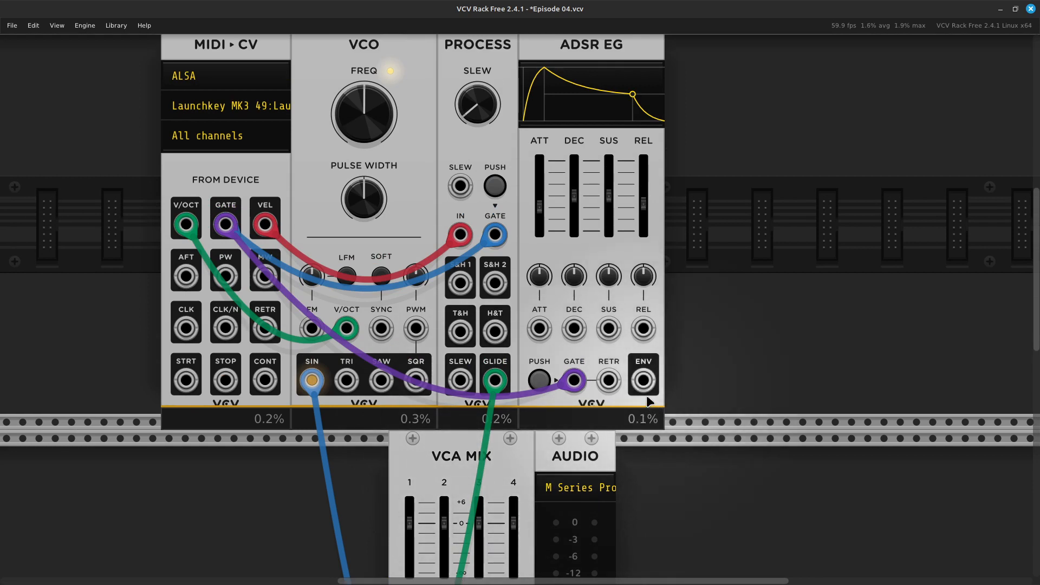
left_click_drag(643, 383, 443, 495)
scroll(443, 498, "down", 3)
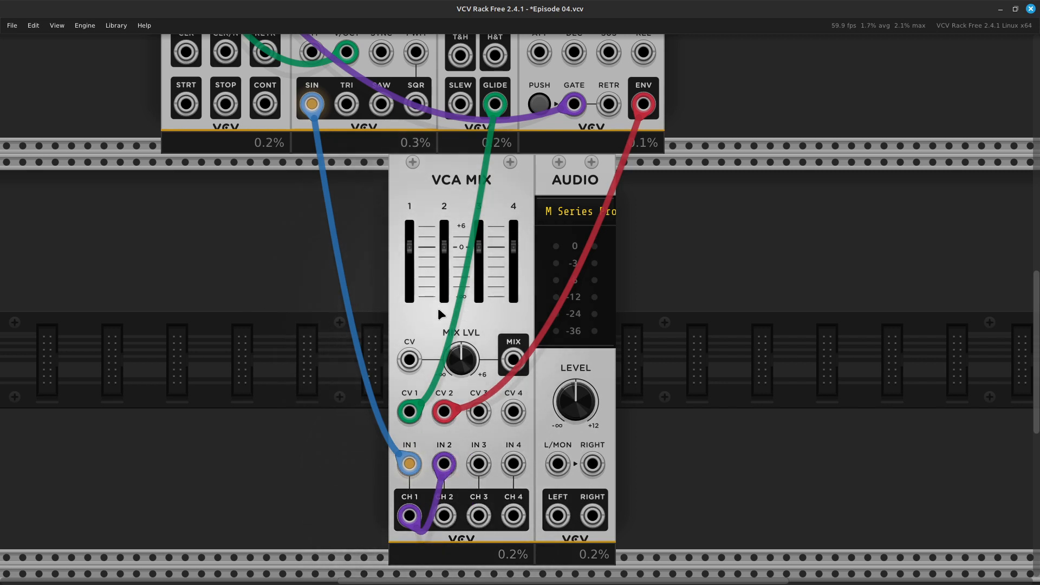
scroll(438, 313, "down", 1)
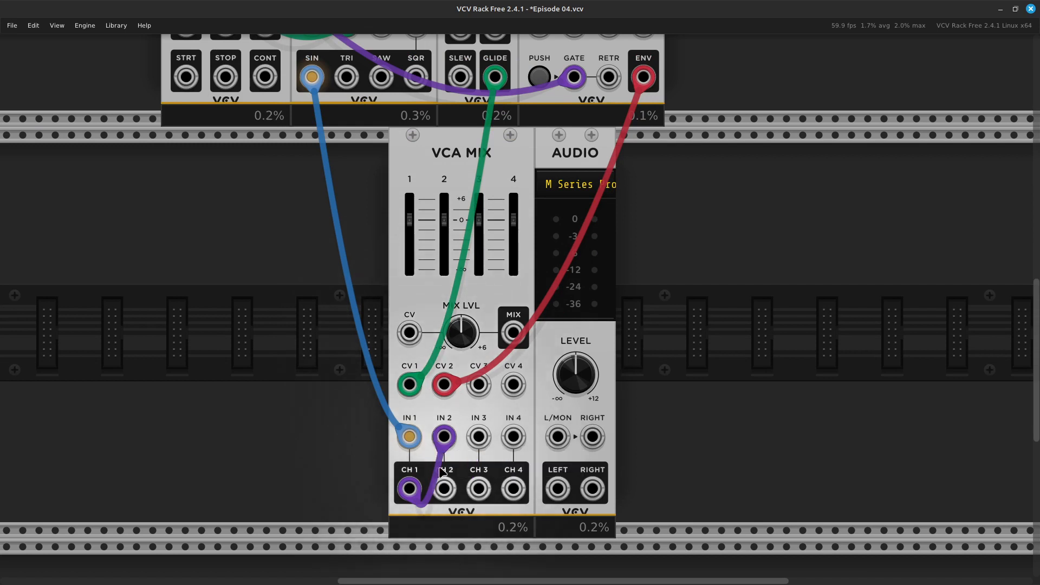
left_click_drag(444, 489, 557, 440)
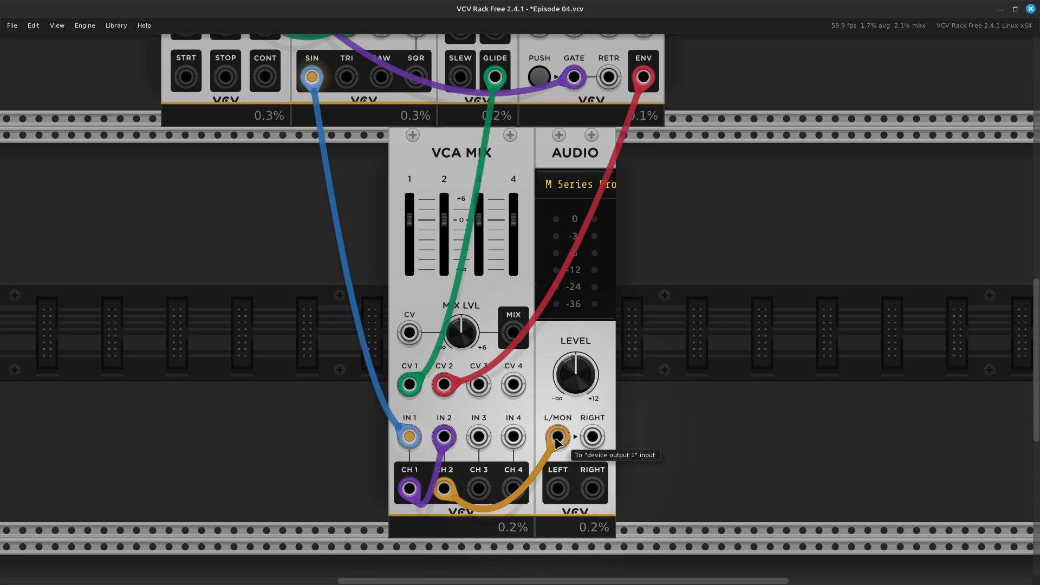
Fine-tune the PROCESS module's SLEW to slightly below 2.8 ms/V.
scroll(710, 390, "up", 5)
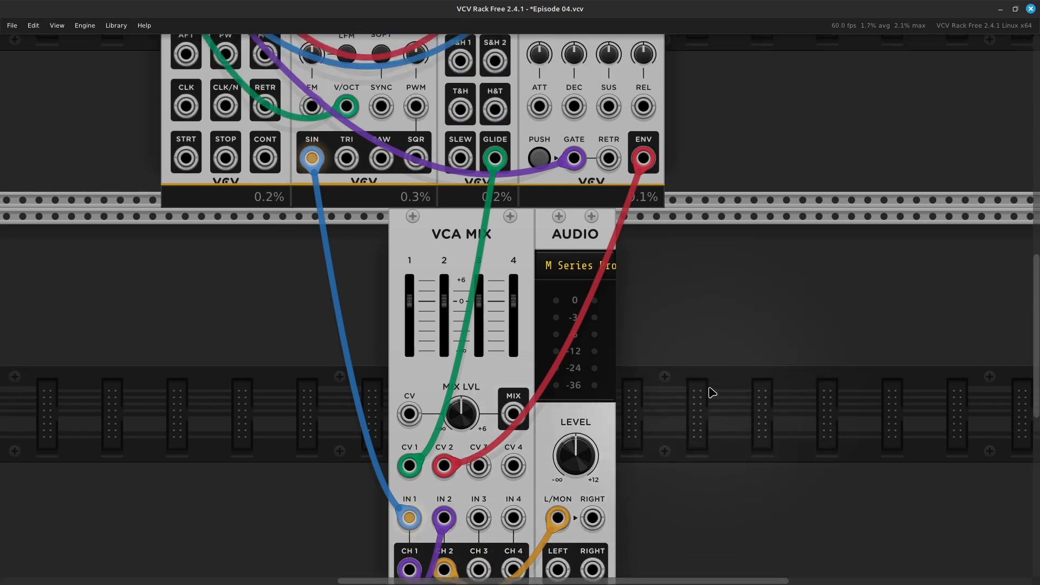
scroll(713, 392, "up", 2)
scroll(712, 392, "down", 3)
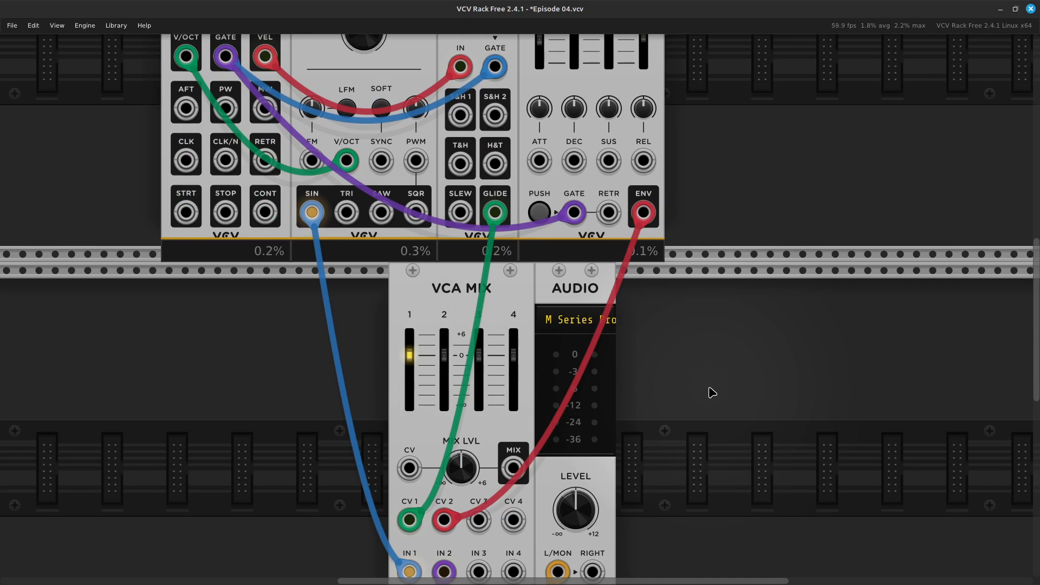
scroll(712, 392, "up", 5)
mouse_move(478, 155)
left_mouse_down()
mouse_move(478, 182)
mouse_move(478, 161)
left_mouse_up()
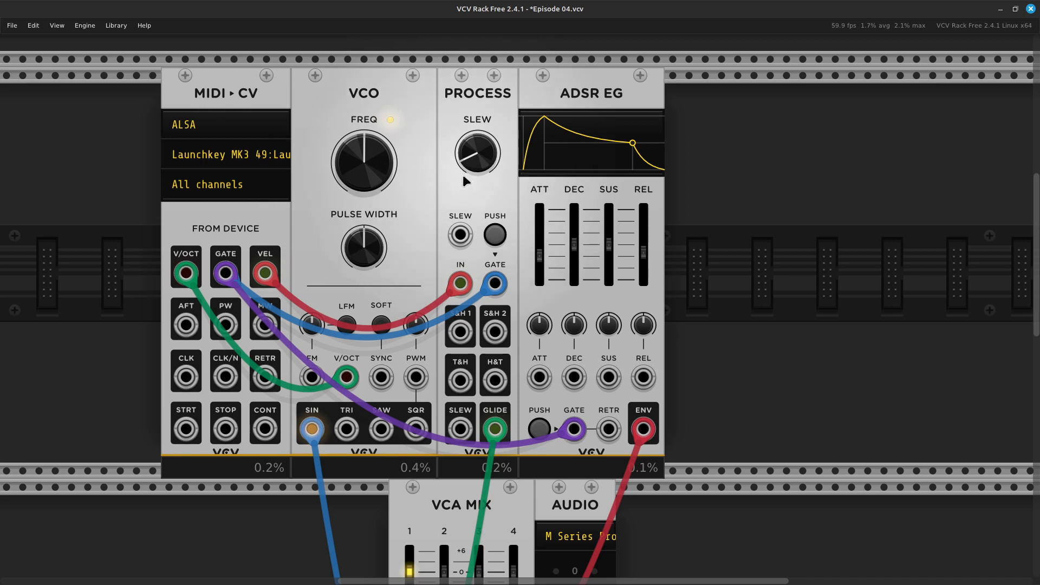
mouse_move(470, 135)
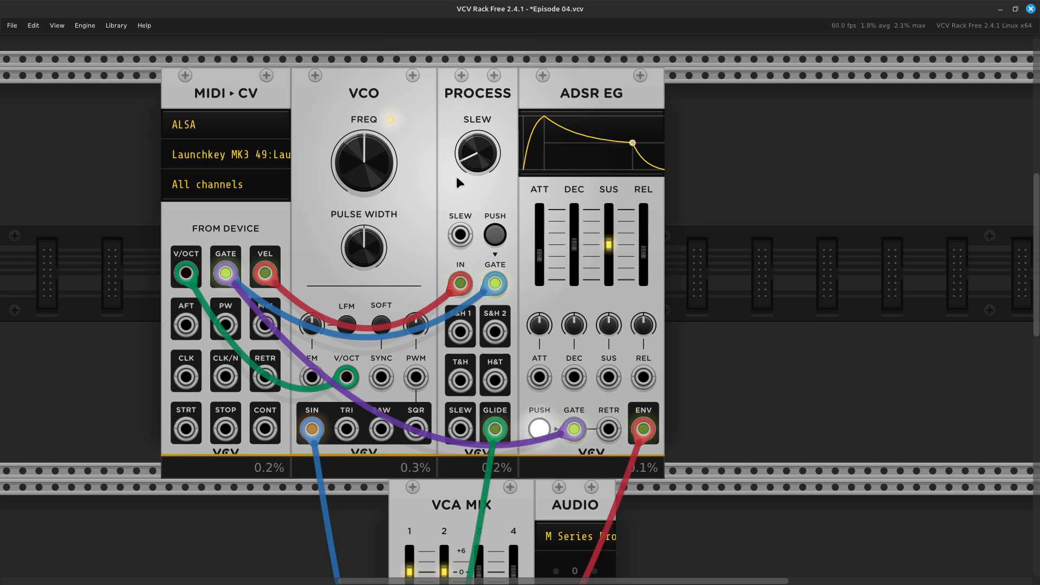
mouse_move(467, 165)
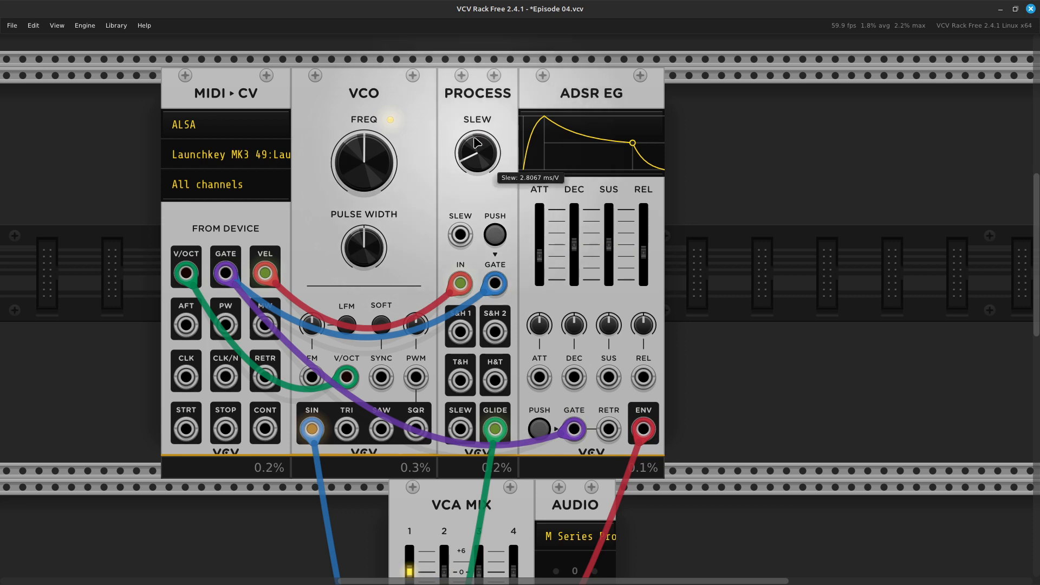
left_click_drag(466, 165, 467, 176)
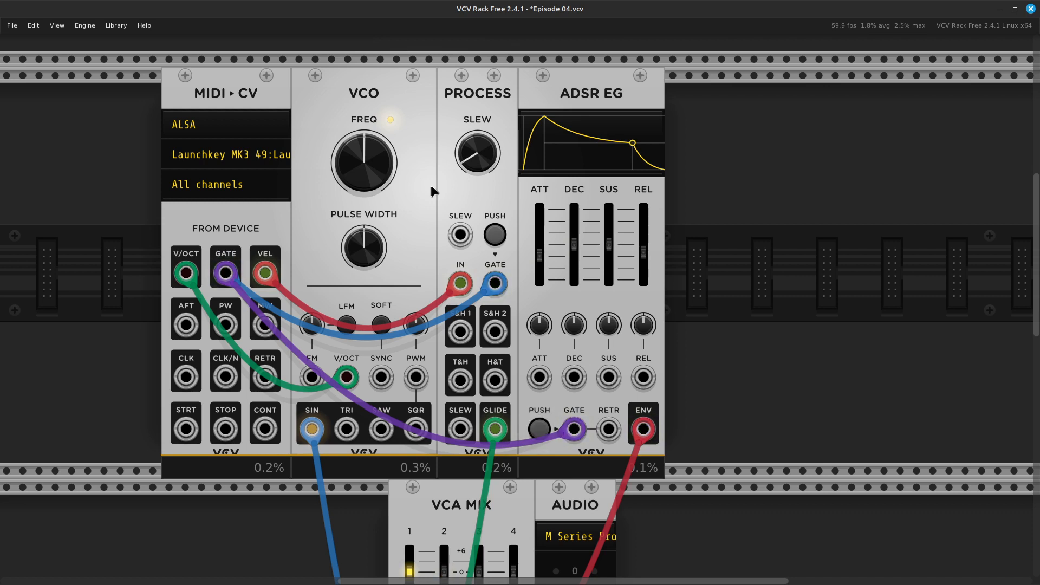
Move the cable feeding the VCA MIX's IN 1 from the VCO's SIN output to its SQR output.
scroll(431, 190, "down", 4)
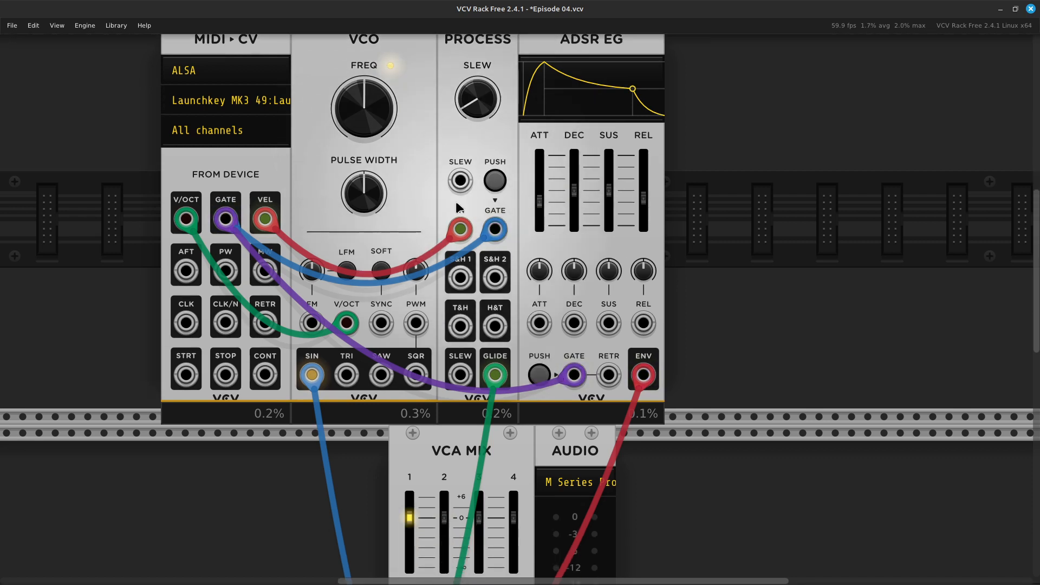
scroll(456, 204, "down", 1)
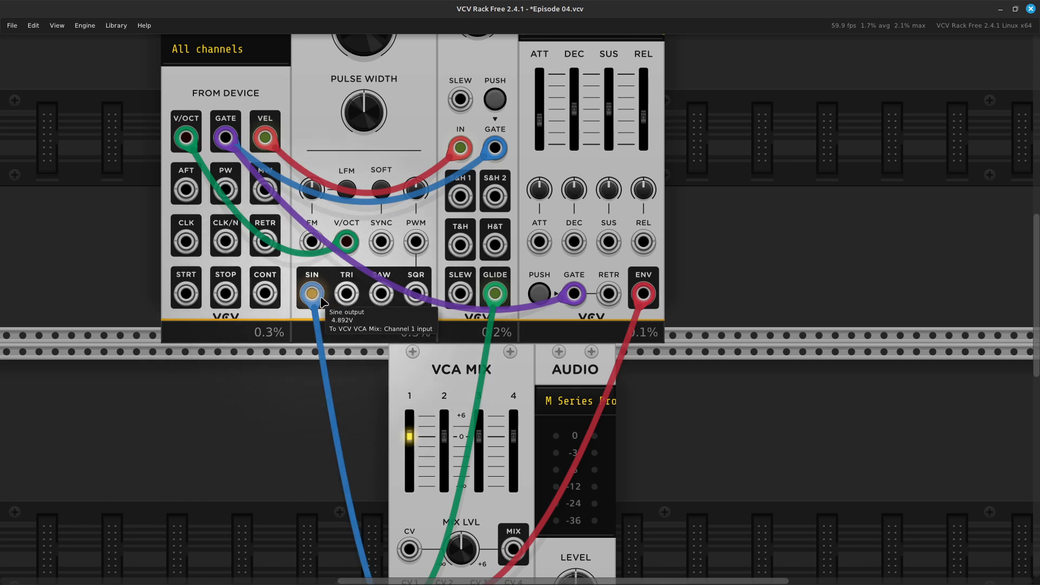
left_click_drag(320, 299, 414, 309)
scroll(367, 327, "down", 5)
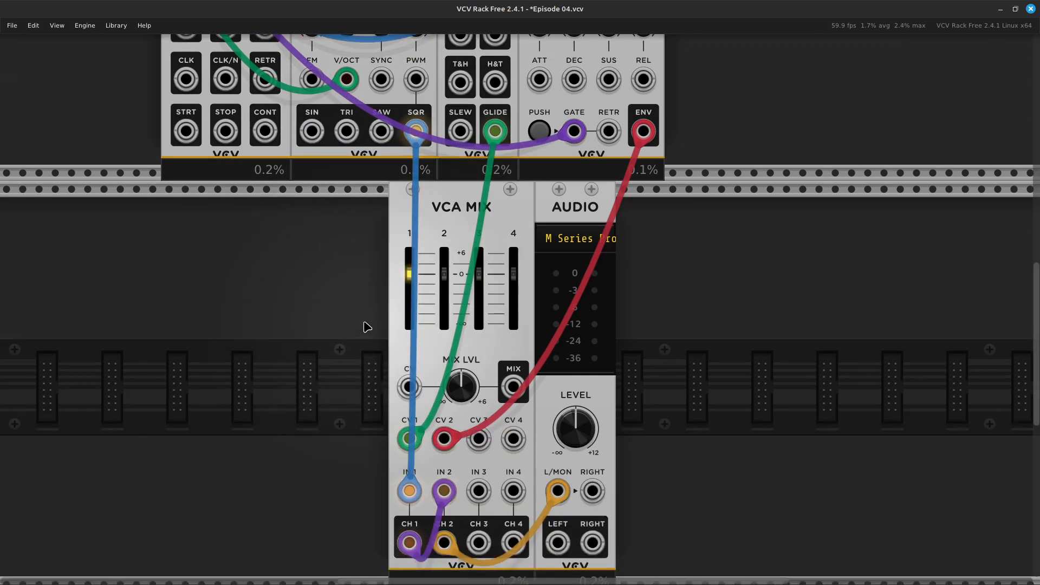
scroll(366, 327, "down", 2)
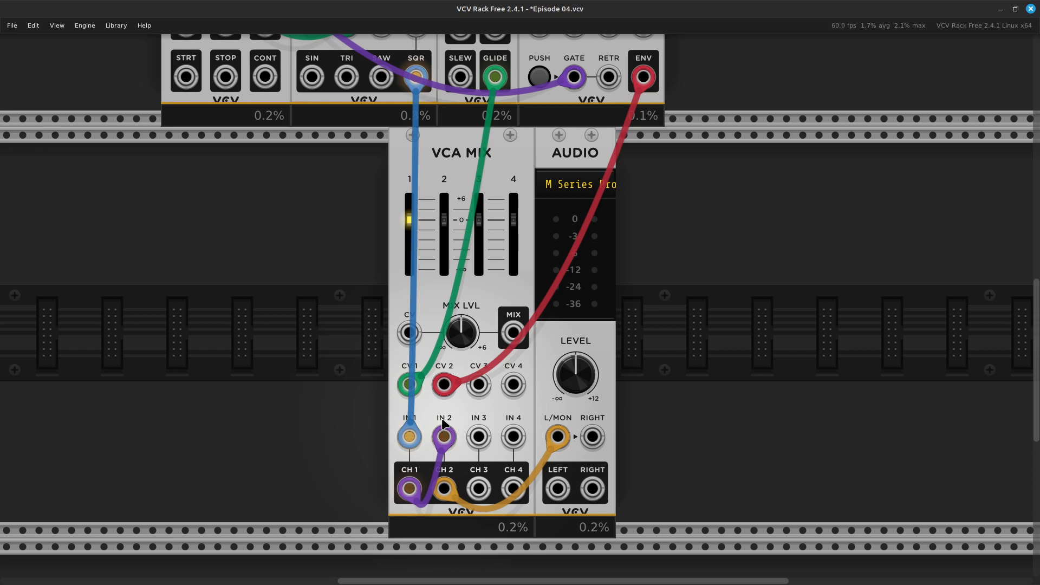
Copy the VCO, PROCESS and ADSR EG modules together and paste them into the empty row below the VCA MIX.
scroll(522, 406, "up", 1)
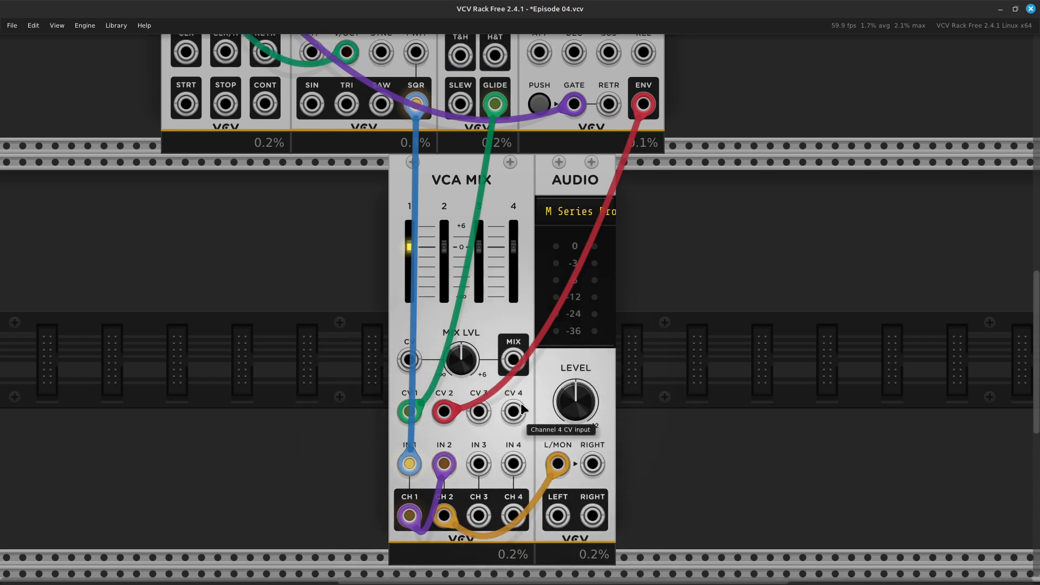
scroll(521, 405, "up", 10)
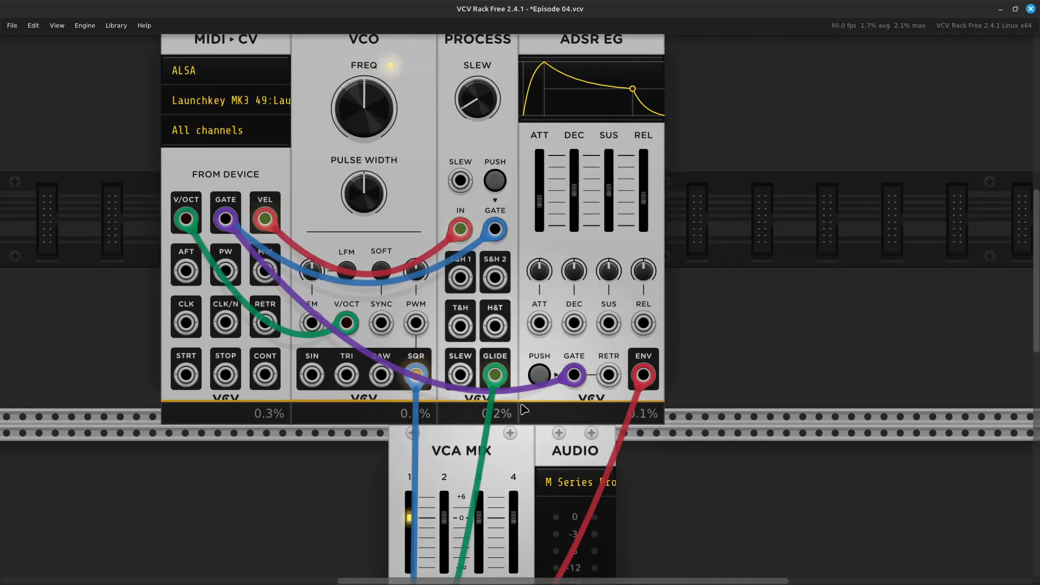
scroll(523, 409, "down", 4)
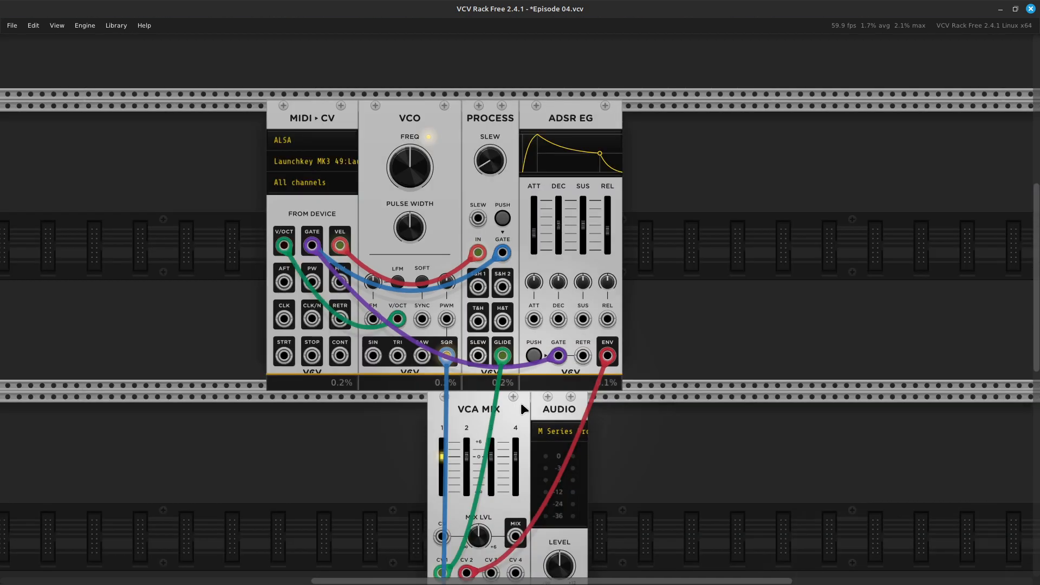
scroll(521, 405, "down", 4)
scroll(522, 405, "up", 4)
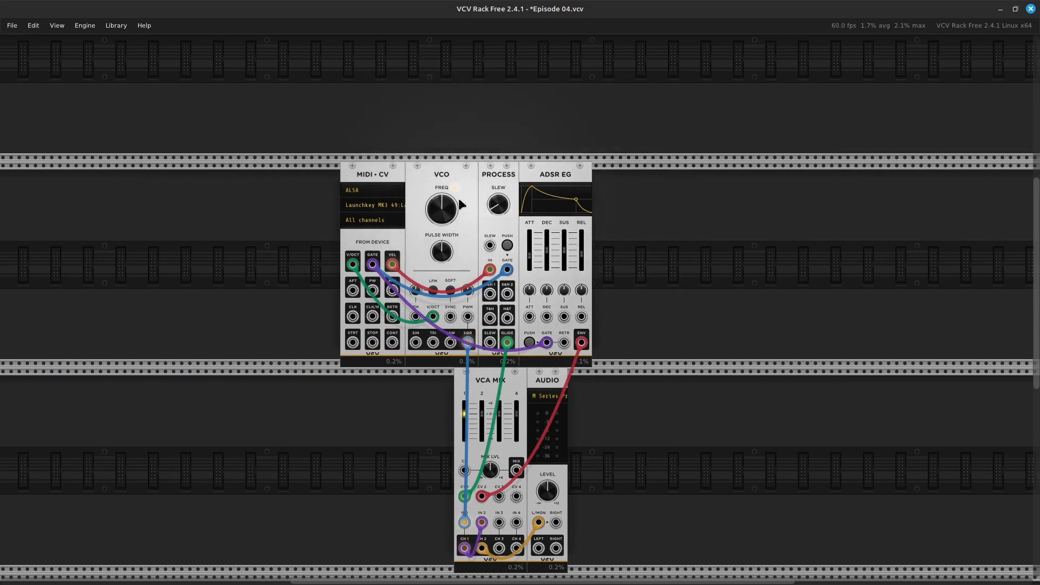
left_click(427, 178, "ctrl")
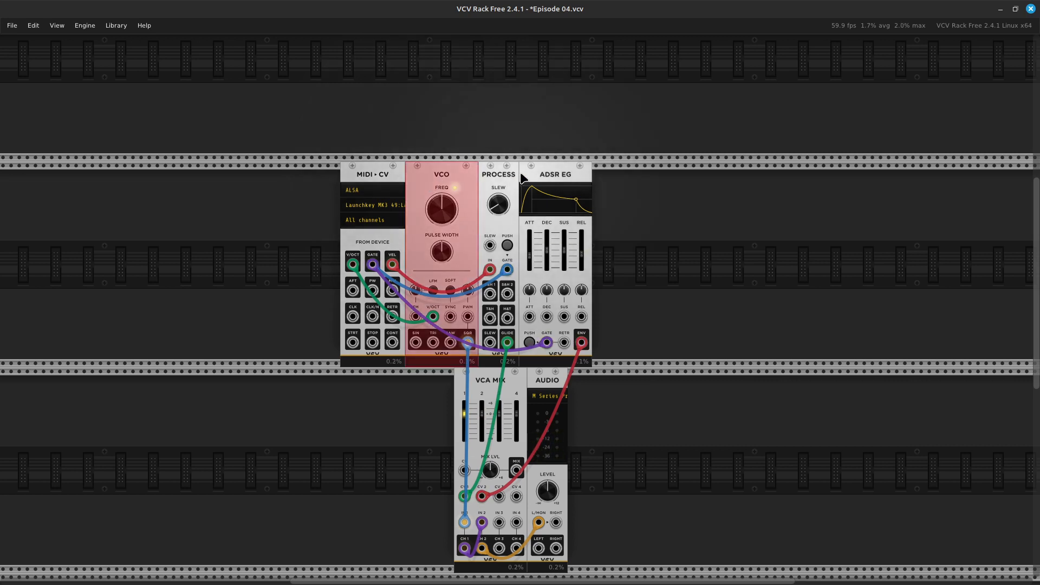
left_click(505, 180, "ctrl")
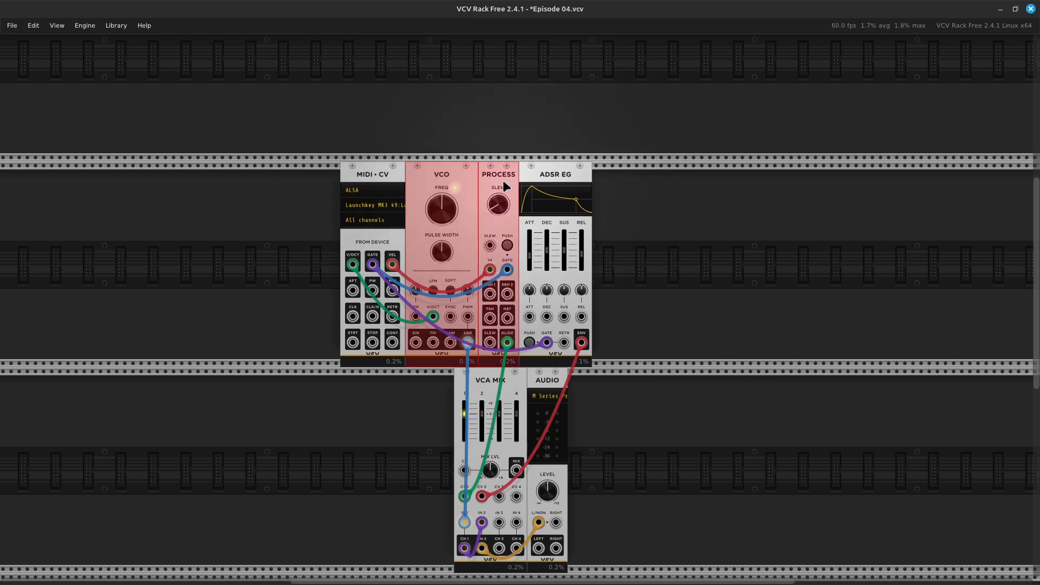
left_click(569, 183, "ctrl")
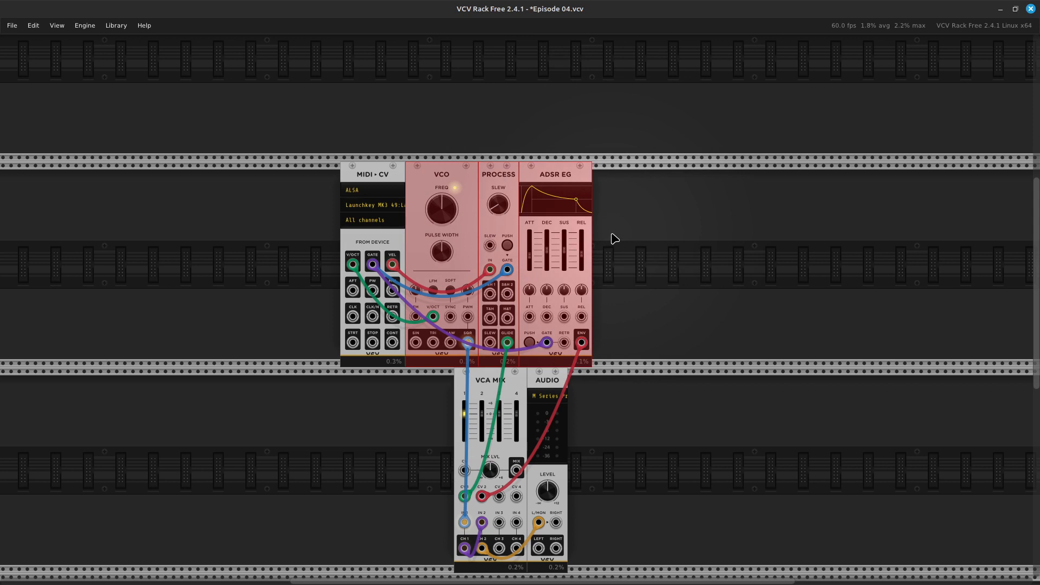
scroll(614, 238, "down", 5)
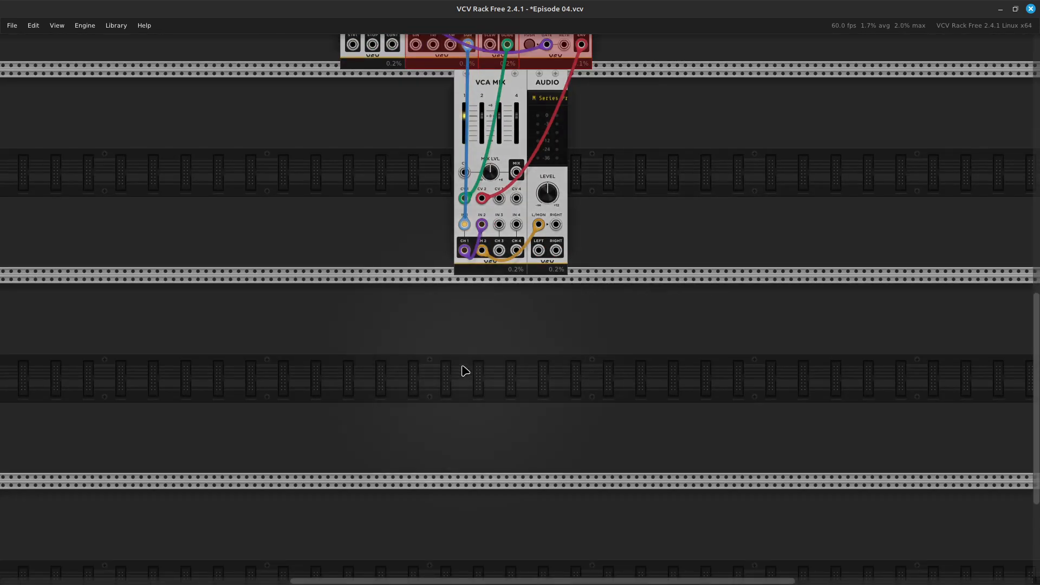
left_click(422, 361)
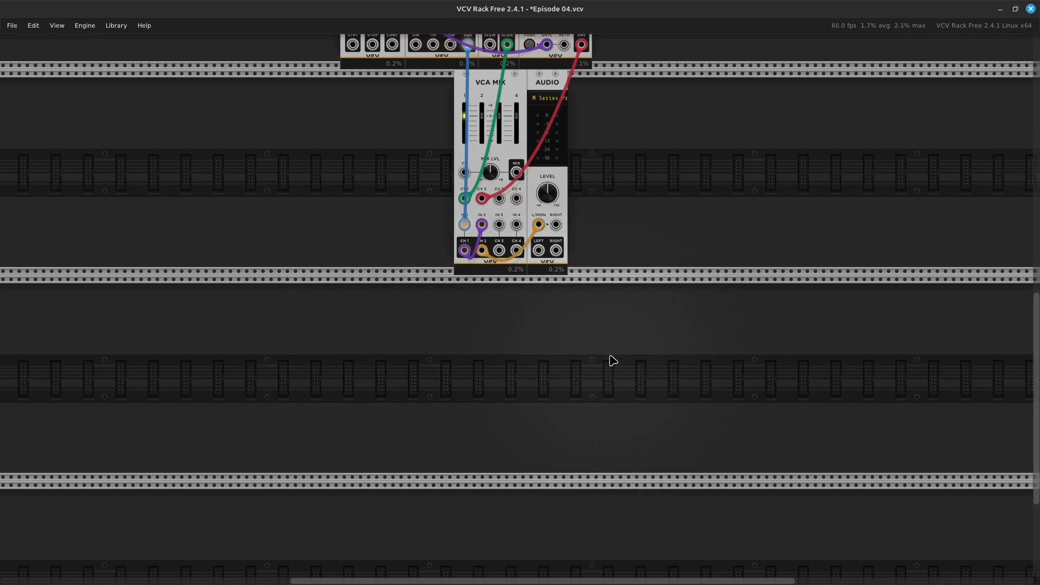
key("ctrl+v")
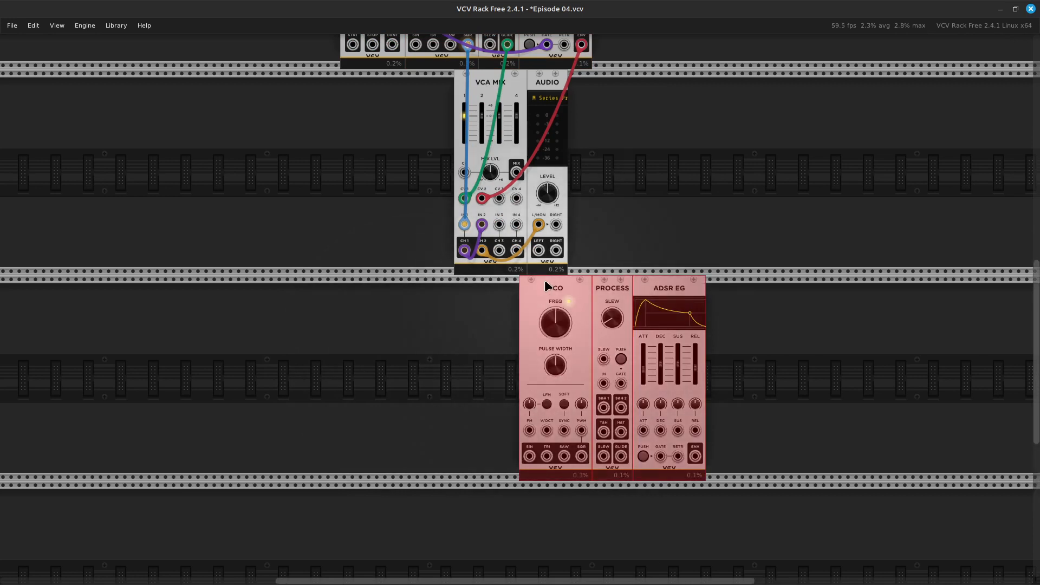
Shift the pasted VCO, PROCESS and ADSR EG group sideways so it lines up with the original modules, and deselect it.
scroll(545, 280, "up", 2)
scroll(547, 285, "up", 1)
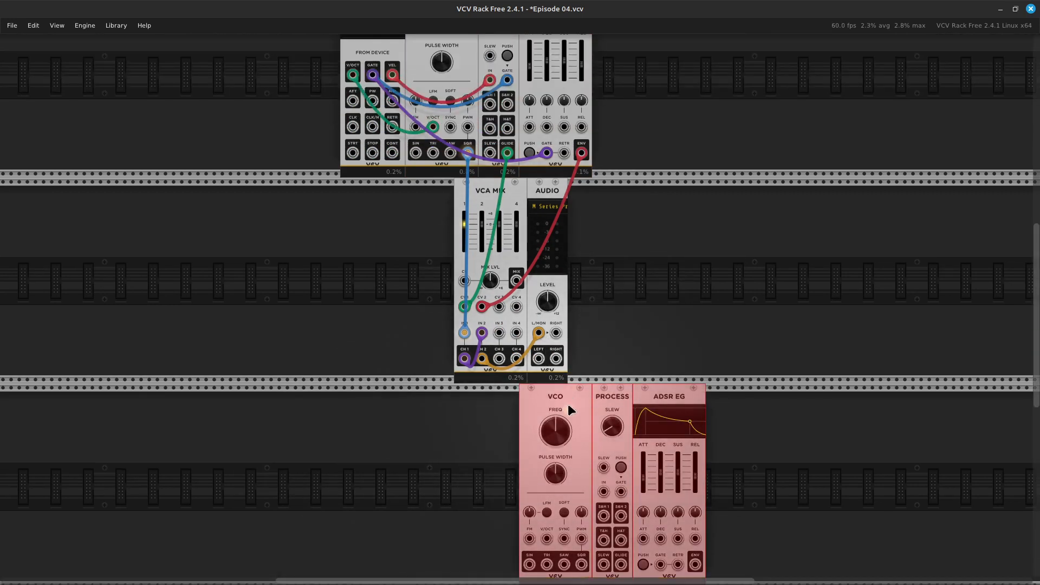
left_click_drag(558, 398, 443, 408)
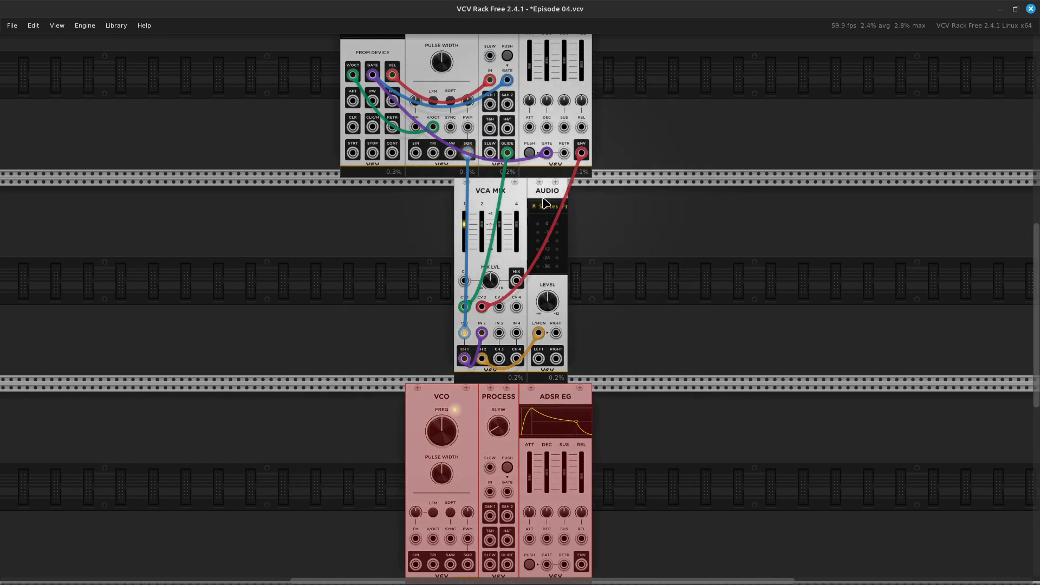
left_click(636, 272)
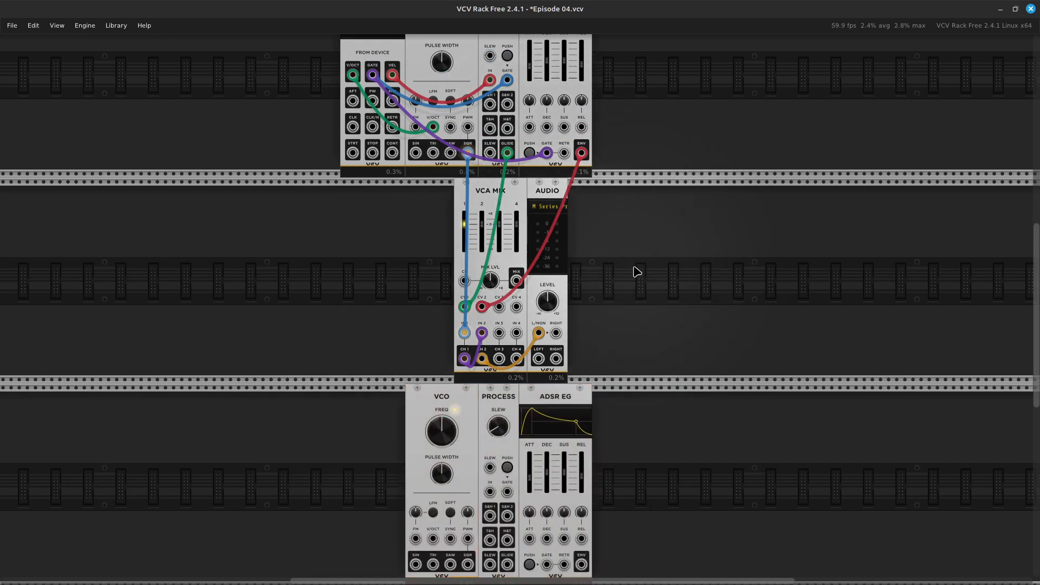
Select the AUDIO and VCA MIX modules and move them together along their row, just past the end of the ADSR EG.
left_click(540, 203, "ctrl")
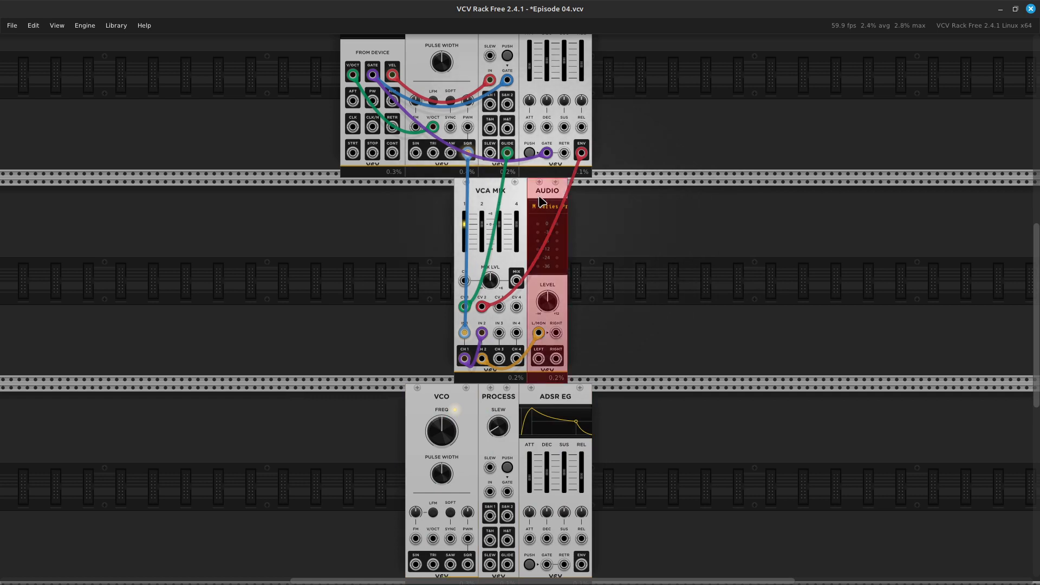
left_click(463, 188, "ctrl")
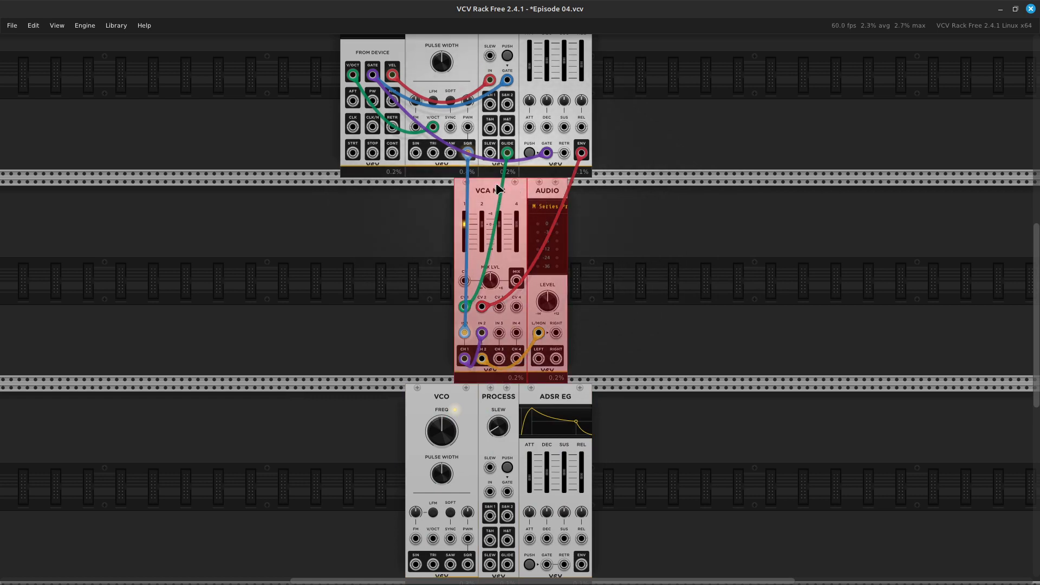
left_click_drag(495, 188, 630, 192)
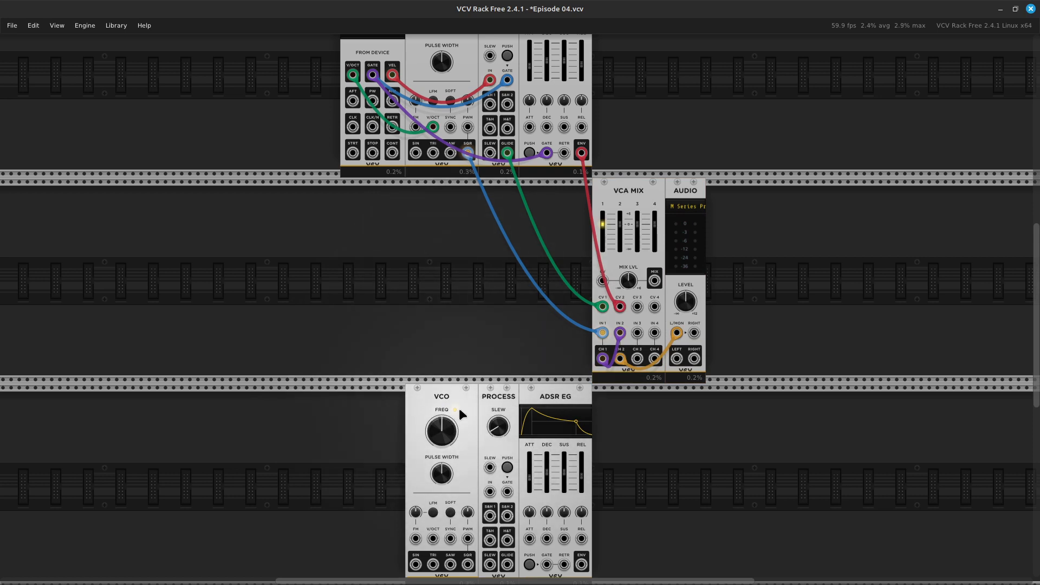
Move the copied VCO, PROCESS and ADSR EG modules up one row, directly below the originals and adjoining the VCA MIX.
left_click(427, 398, "shift")
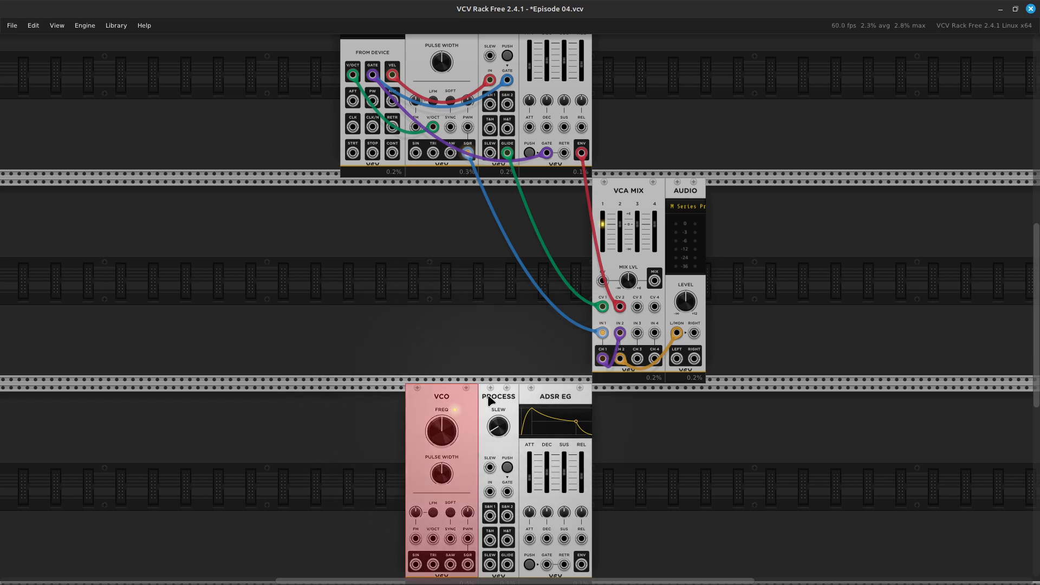
left_click(490, 397, "shift")
left_click(554, 388, "shift")
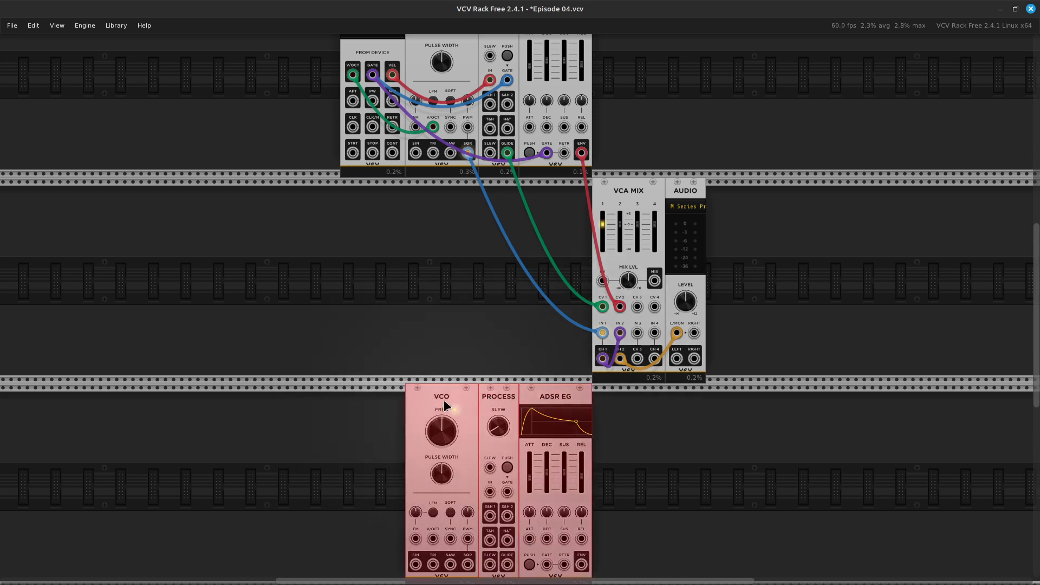
left_click_drag(442, 399, 446, 339)
scroll(445, 335, "up", 5)
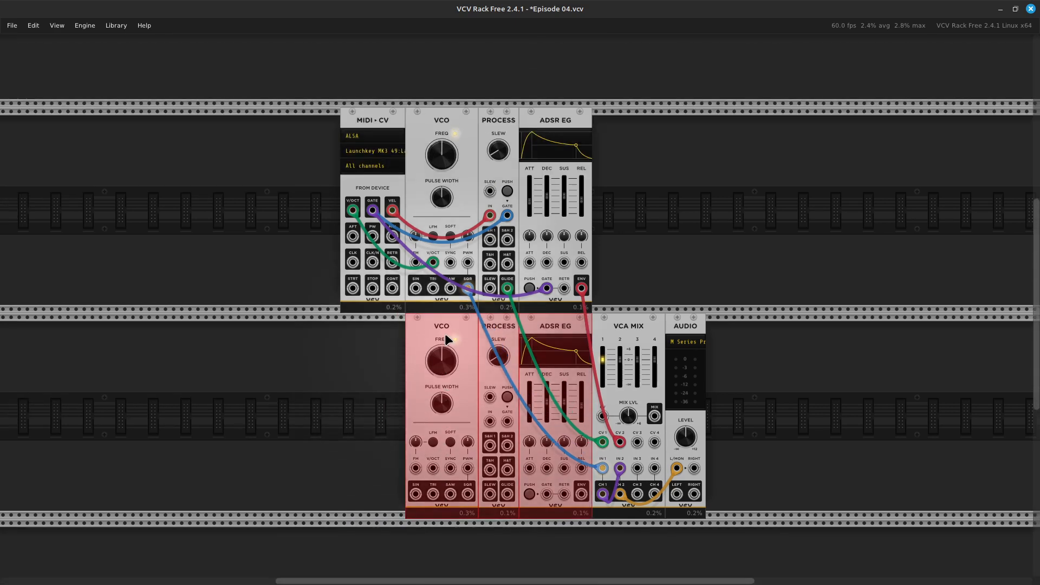
scroll(445, 336, "up", 1)
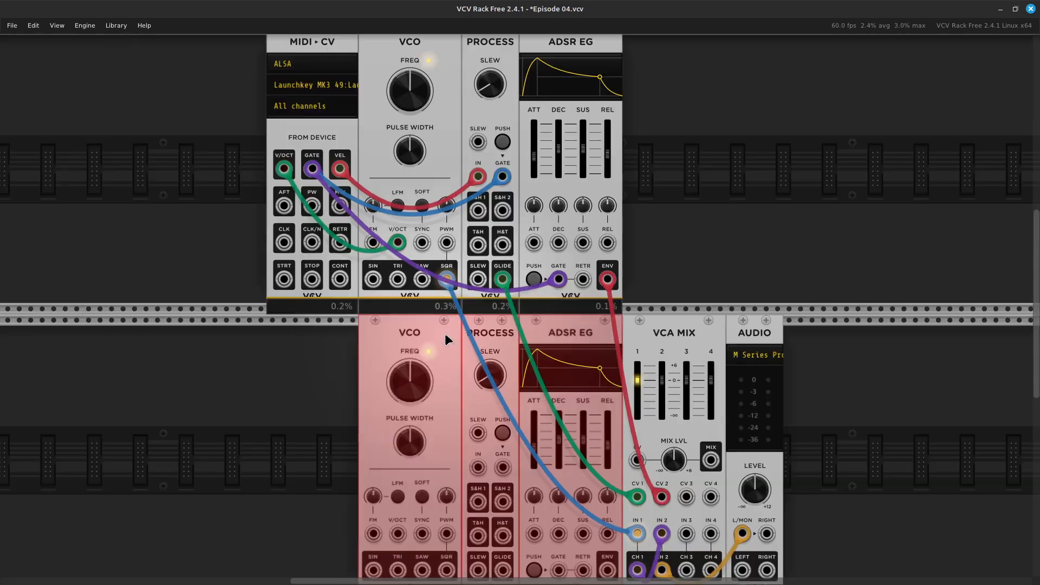
scroll(445, 336, "up", 3)
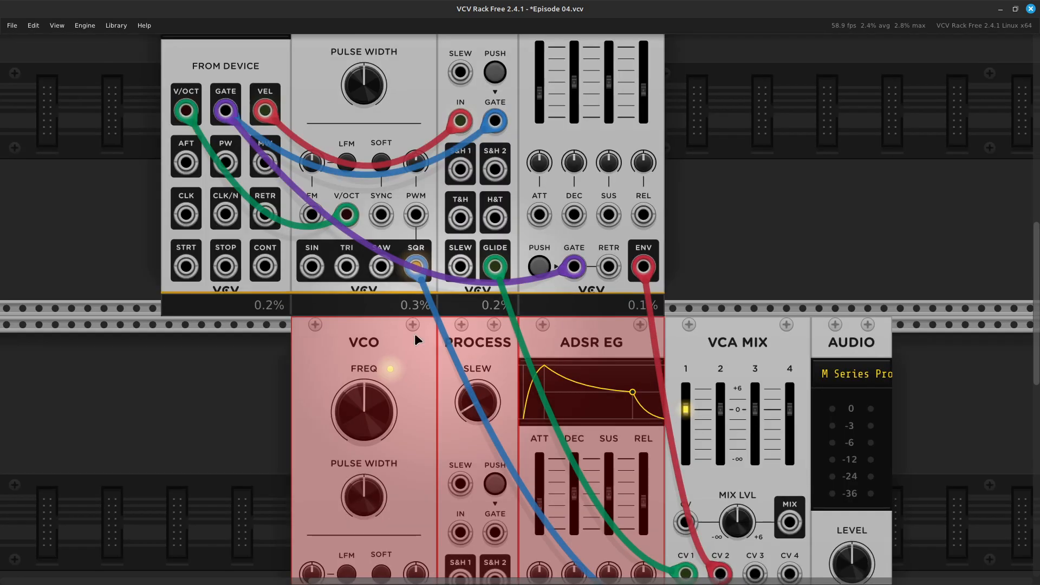
Deselect the copied modules and patch the MIDI-CV V/OCT output into the V/OCT input of the lower VCO.
left_click(269, 398)
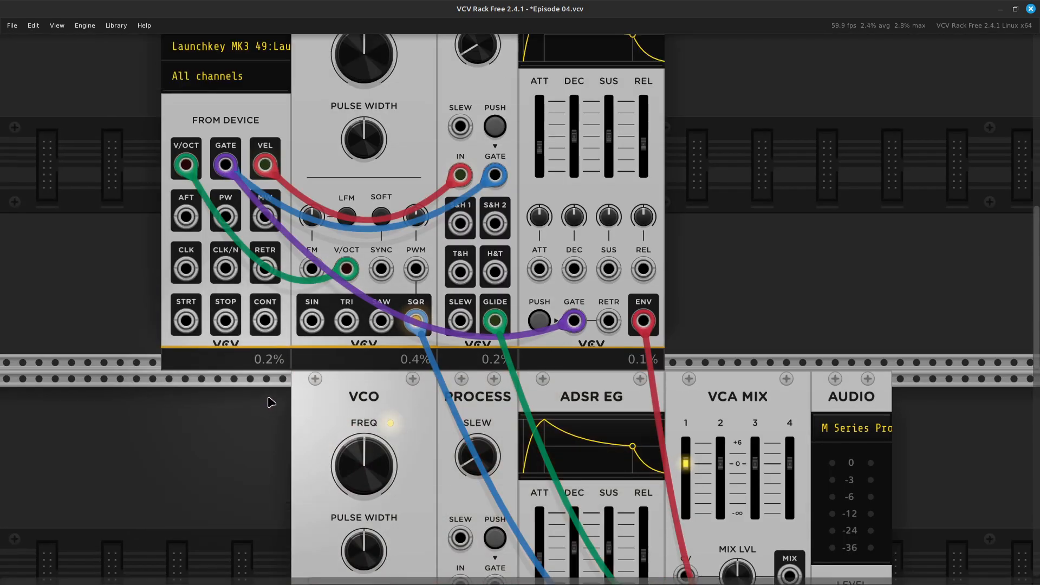
scroll(272, 402, "down", 7)
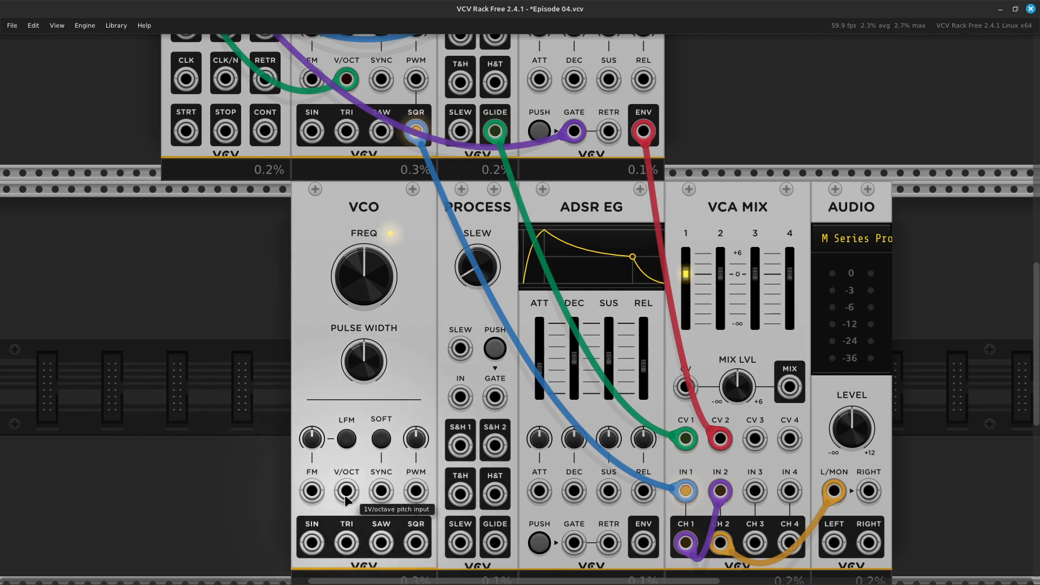
left_click_drag(312, 491, 276, 373)
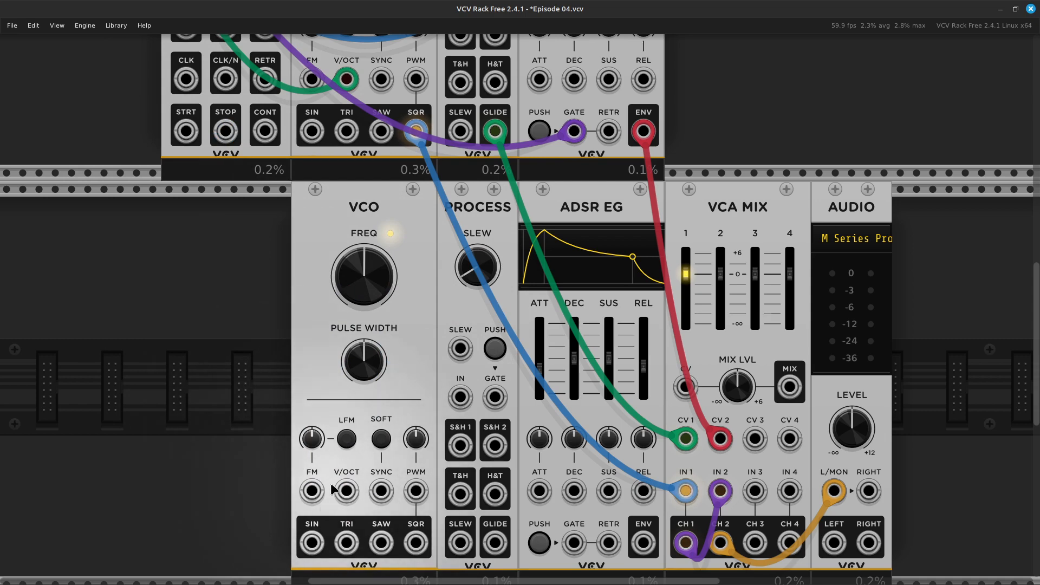
left_click_drag(347, 493, 182, 263)
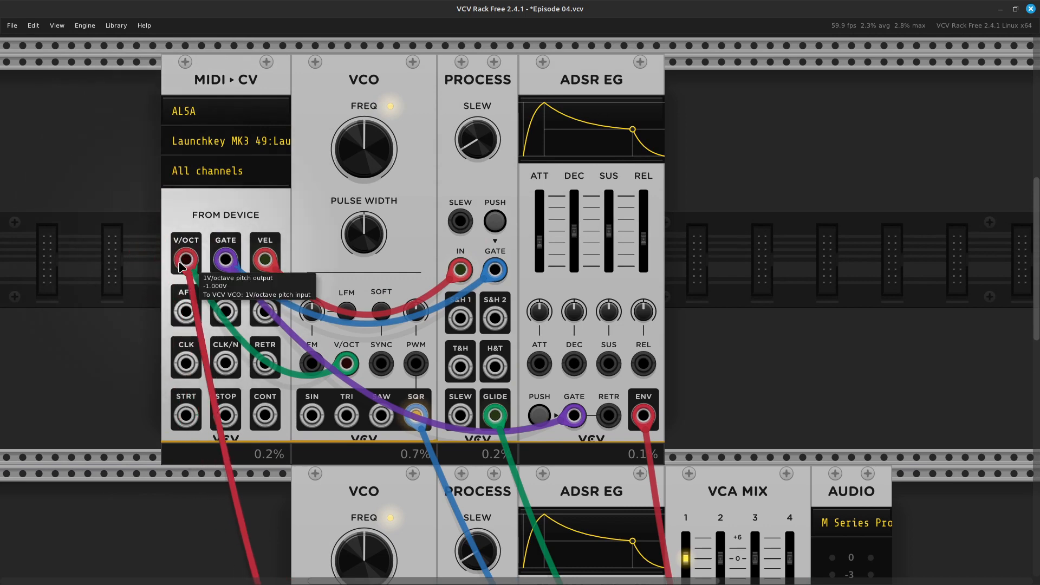
scroll(196, 389, "down", 5)
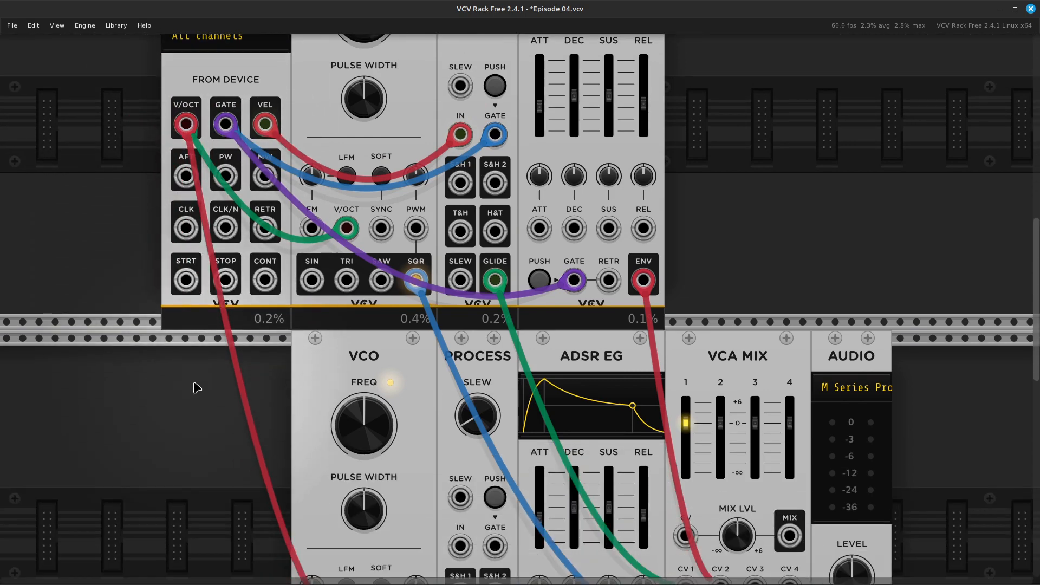
scroll(197, 389, "down", 7)
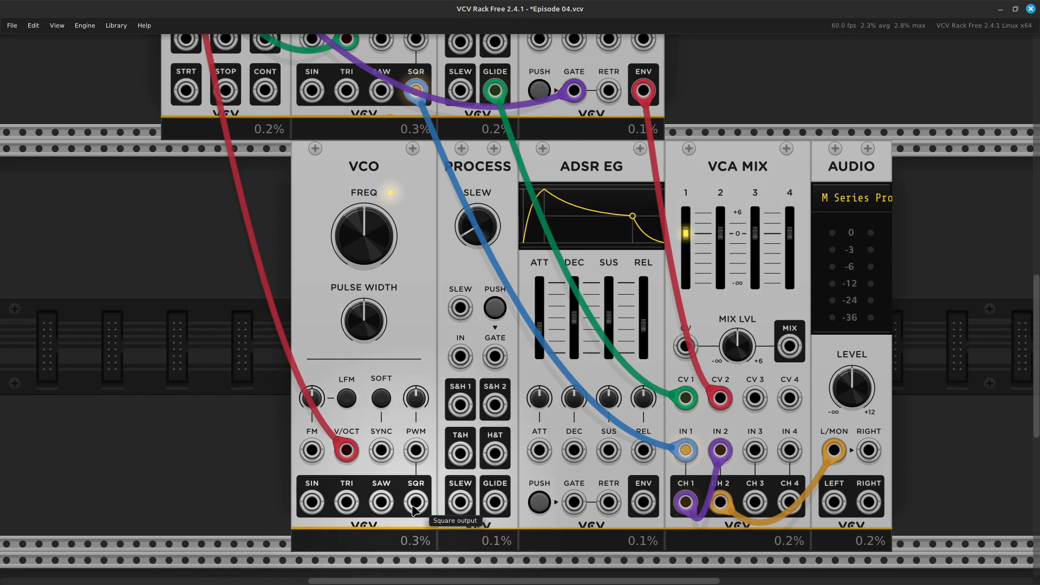
Patch the MIDI-CV GATE output into the GATE inputs of both the lower PROCESS and the lower ADSR EG.
scroll(401, 478, "up", 9)
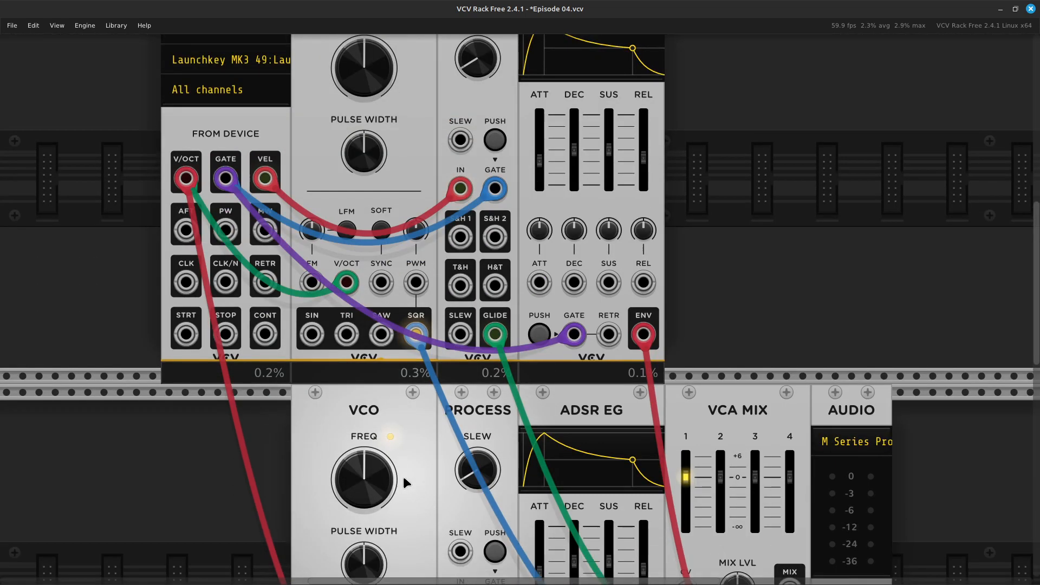
scroll(404, 481, "down", 10)
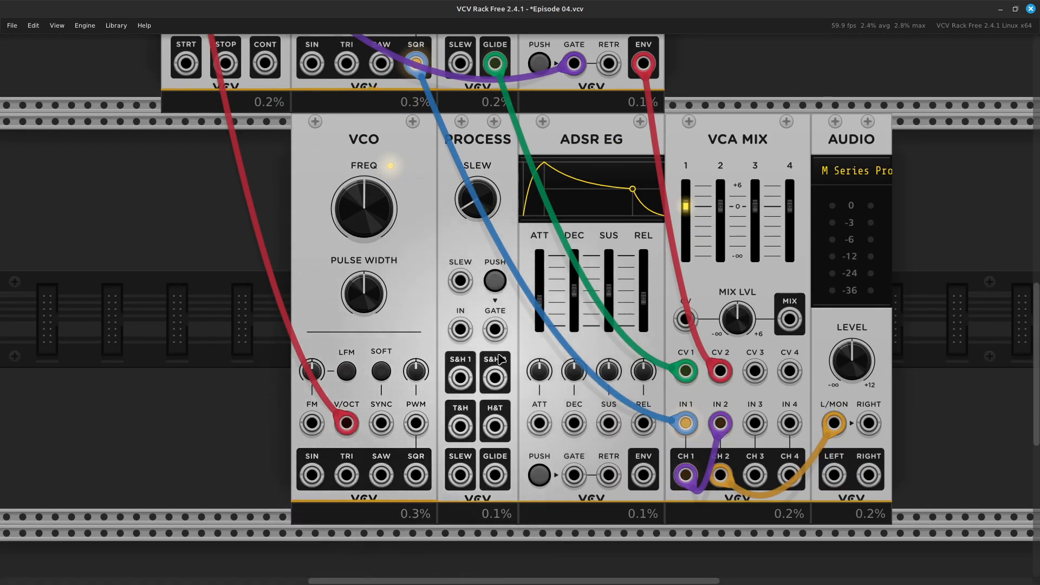
left_click_drag(495, 329, 226, 313)
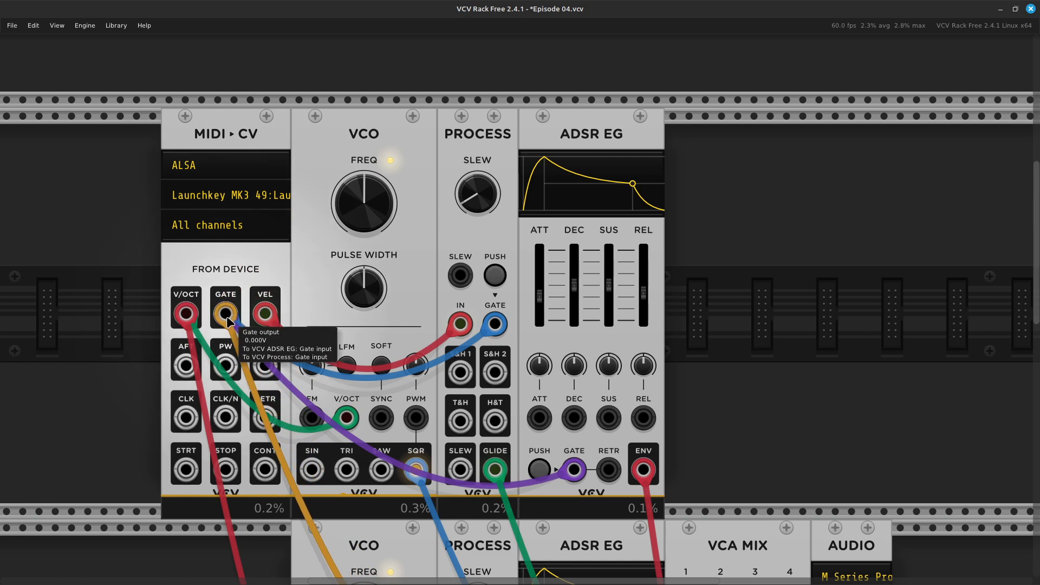
scroll(287, 379, "down", 8)
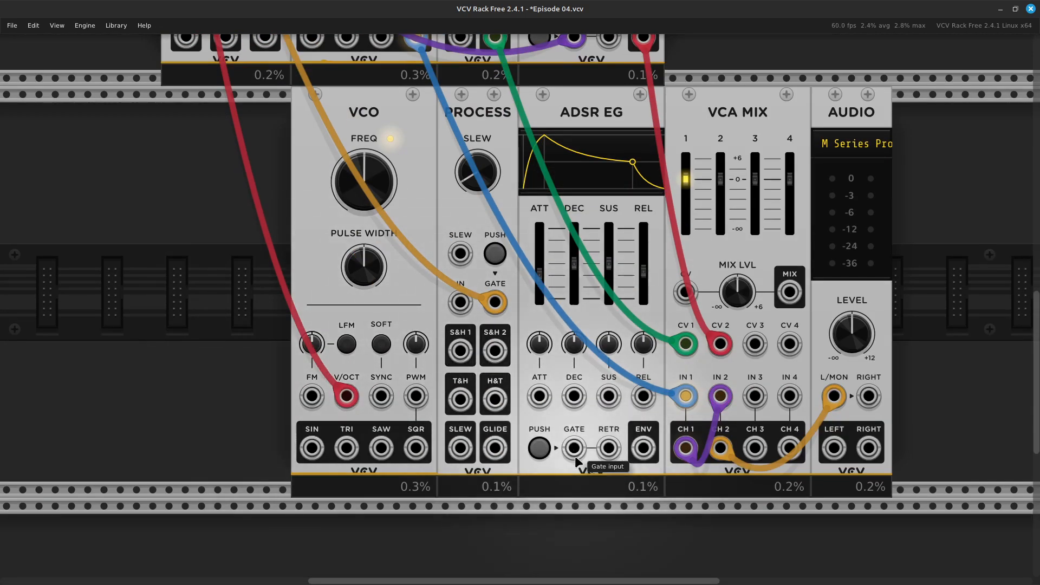
left_click_drag(574, 449, 227, 278)
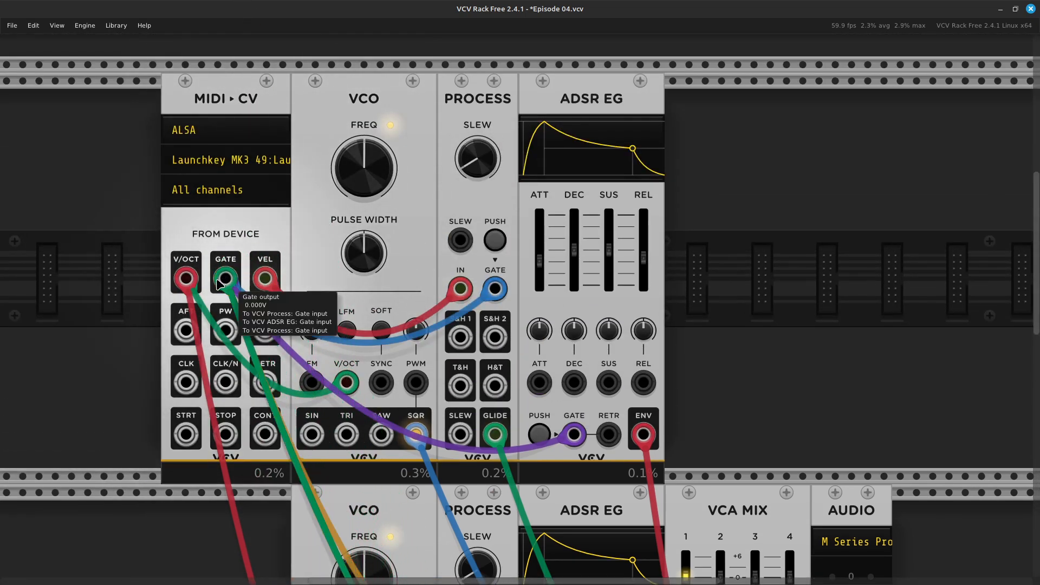
scroll(441, 443, "down", 5)
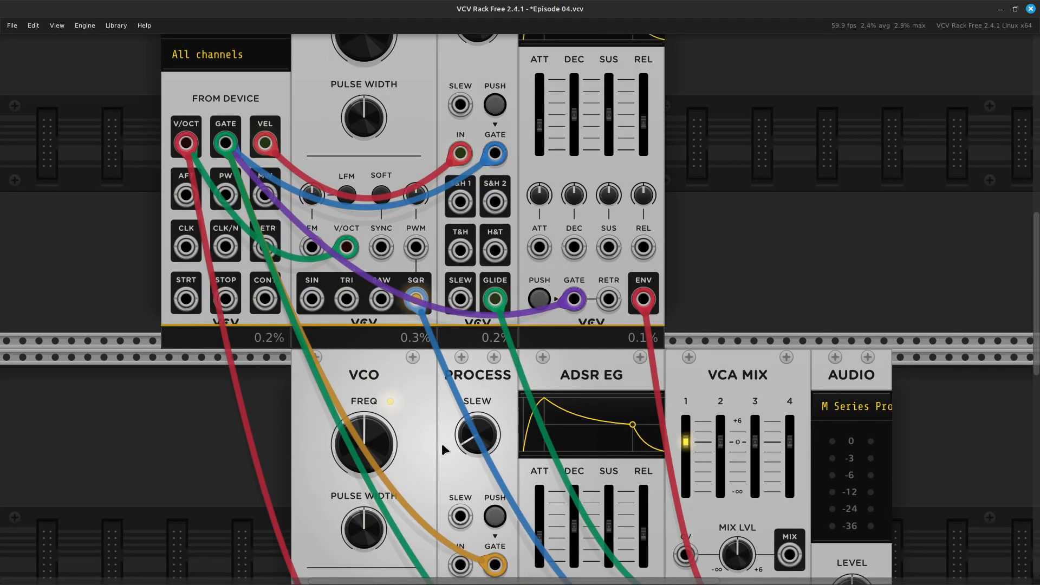
scroll(441, 443, "down", 7)
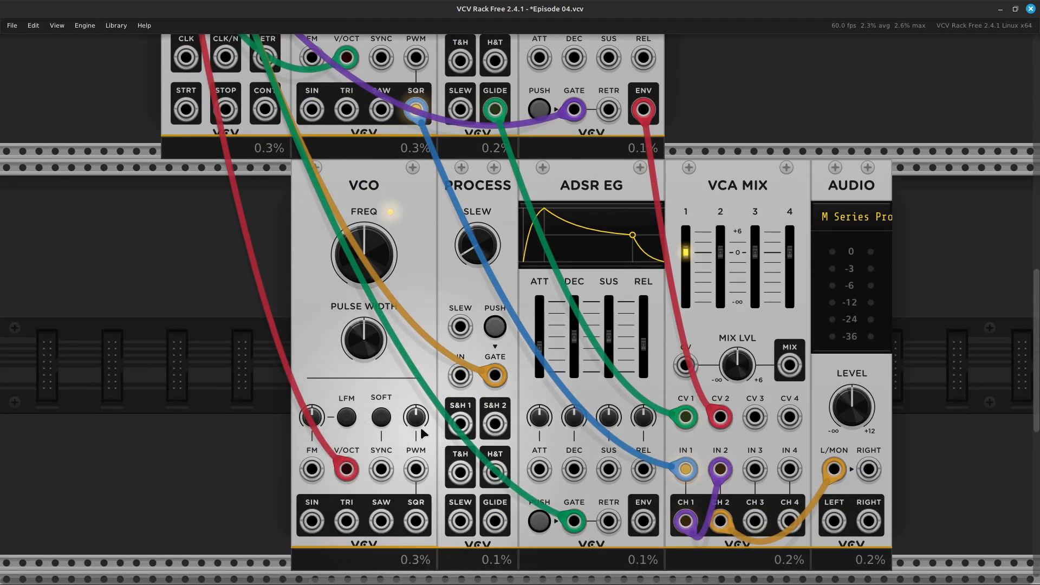
Patch the MIDI-CV VEL output into the IN jack of the lower PROCESS module.
left_click_drag(459, 374, 268, 287)
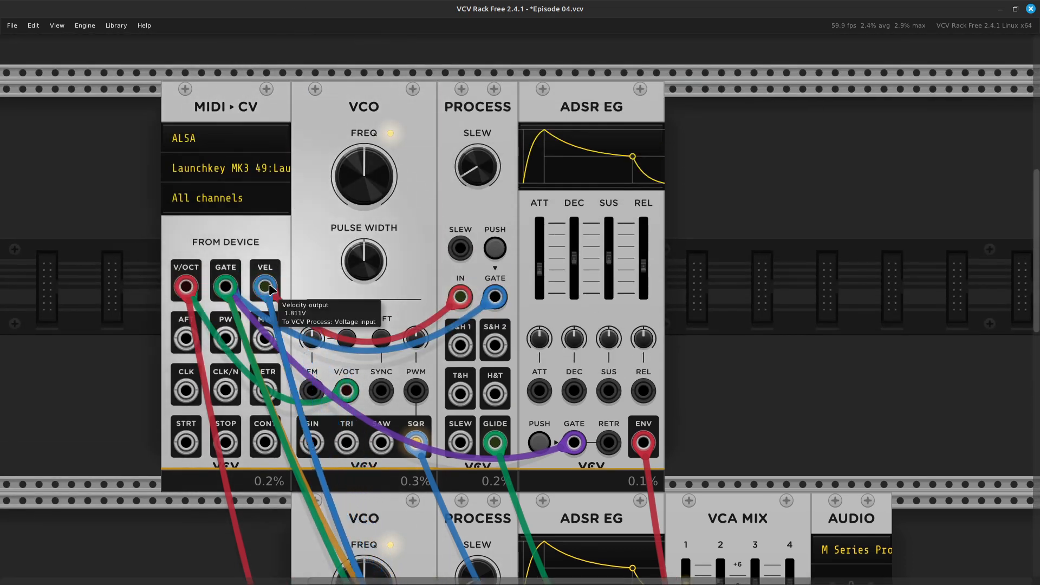
scroll(397, 296, "down", 5)
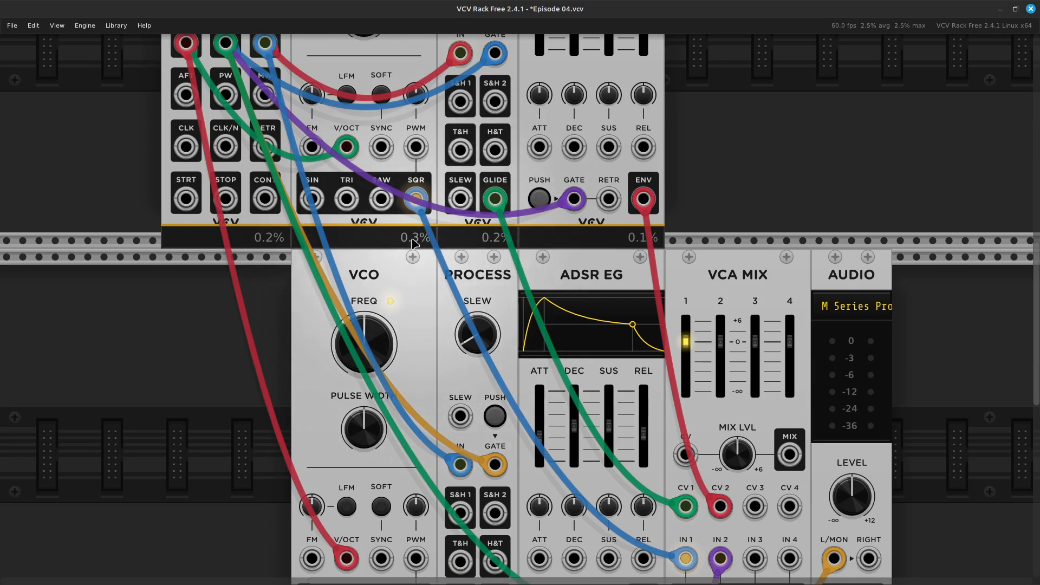
scroll(424, 311, "down", 3)
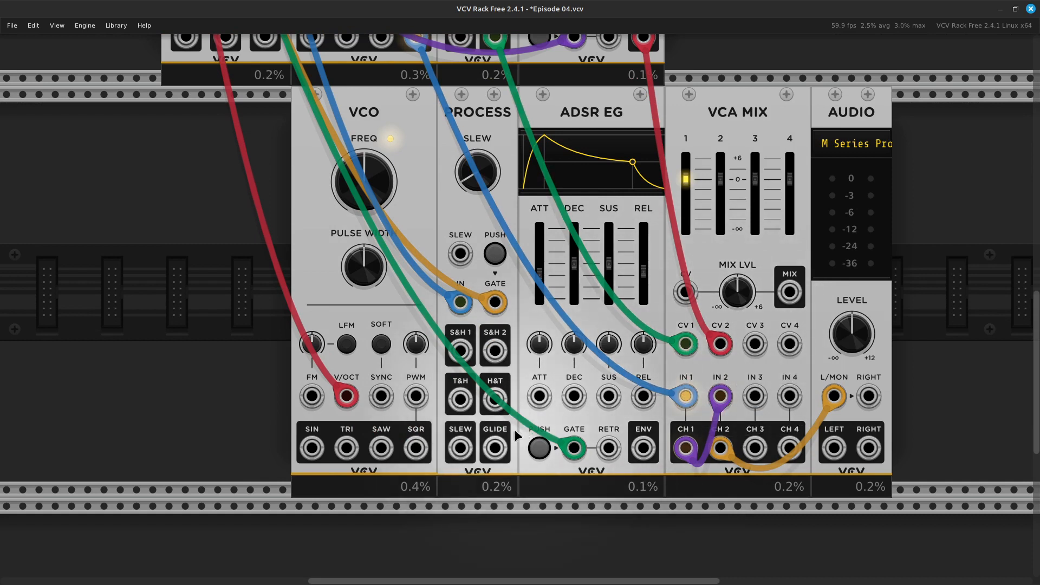
Patch the lower VCO's SQR output into the VCA MIX CV 3 input, and discard the loose cable pulled from IN 3.
left_click_drag(415, 448, 755, 345)
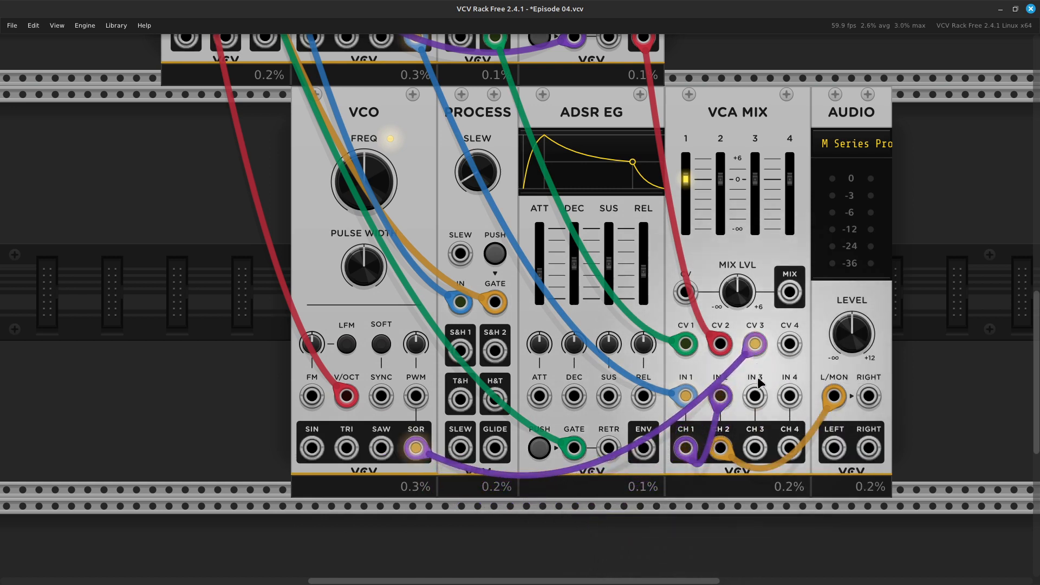
left_click_drag(754, 399, 528, 353)
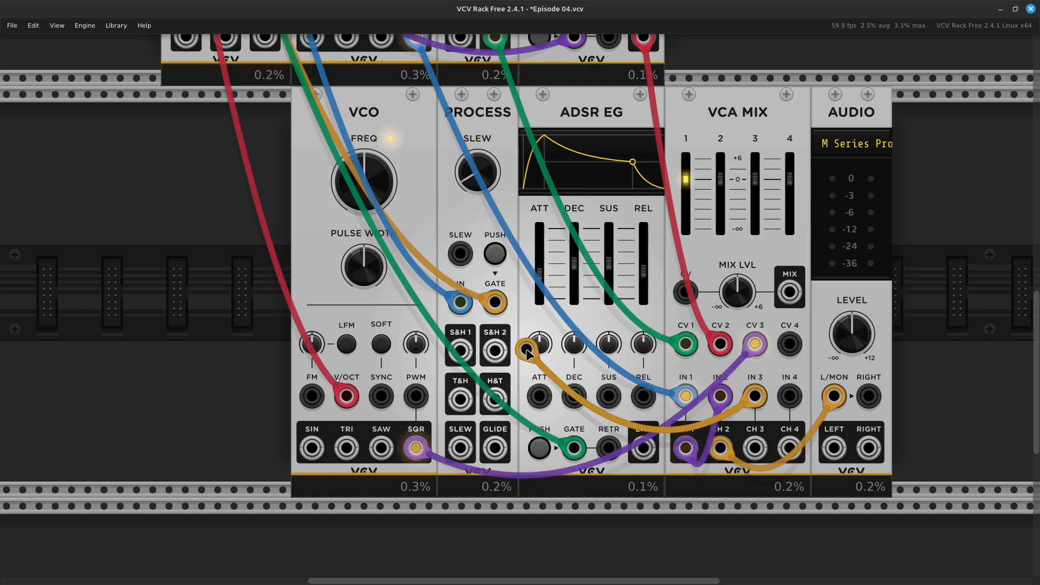
left_click_drag(526, 350, 529, 351)
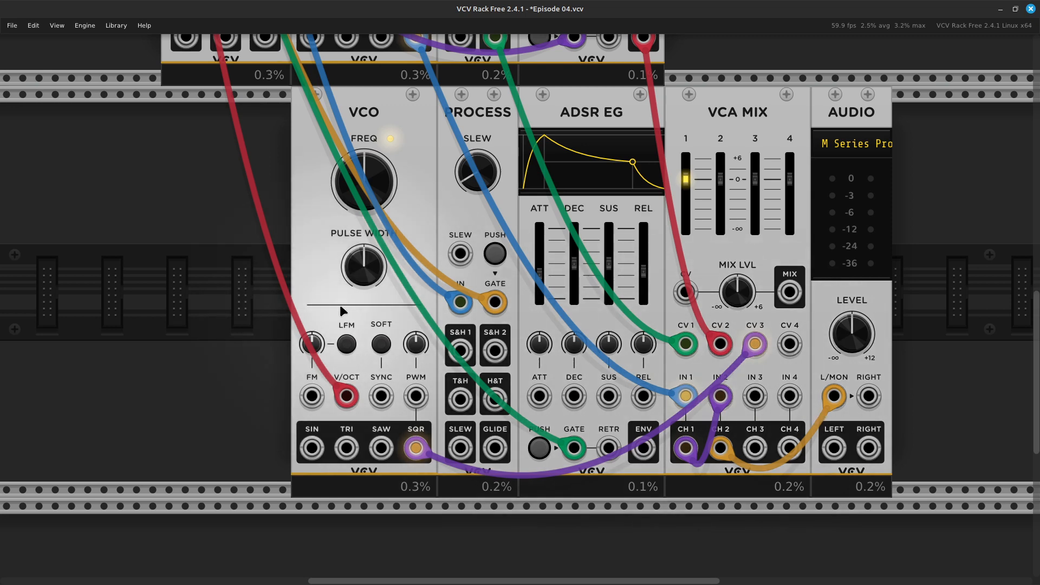
Patch the upper PROCESS module's GLIDE output into the VCA MIX IN 3 input.
scroll(342, 311, "up", 5)
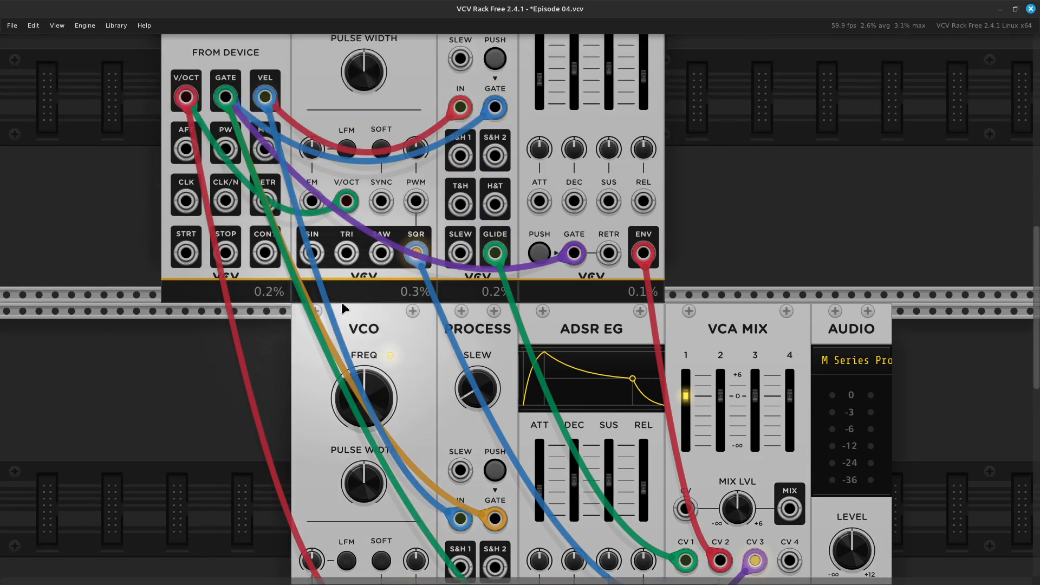
scroll(356, 455, "down", 3)
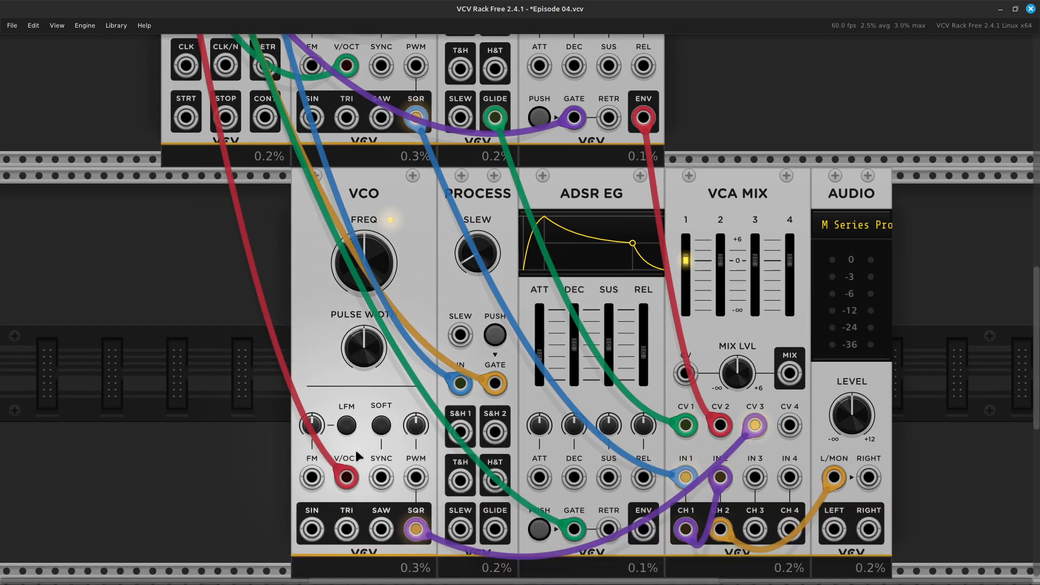
scroll(355, 450, "down", 1)
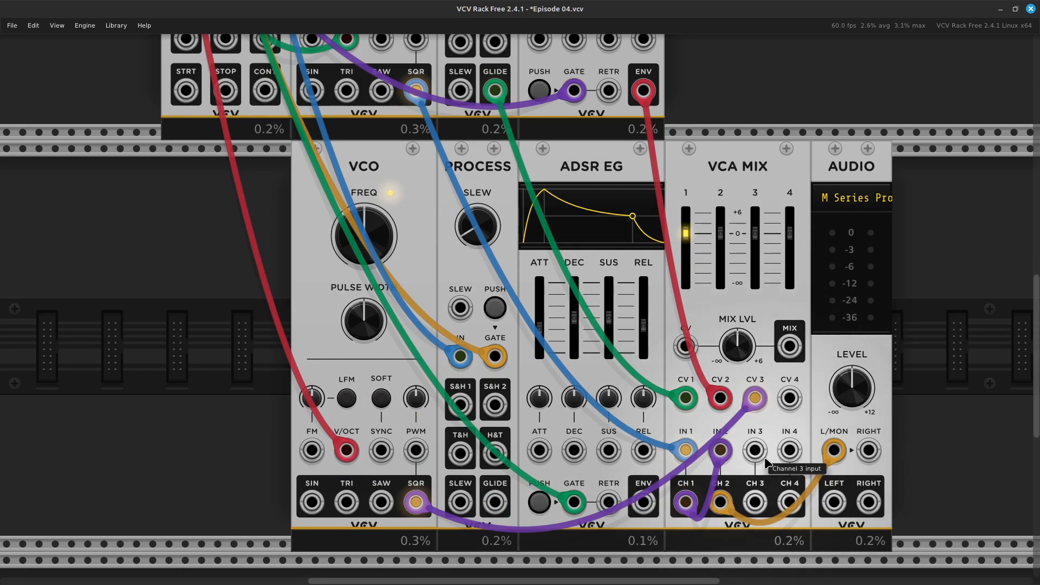
scroll(766, 459, "down", 1)
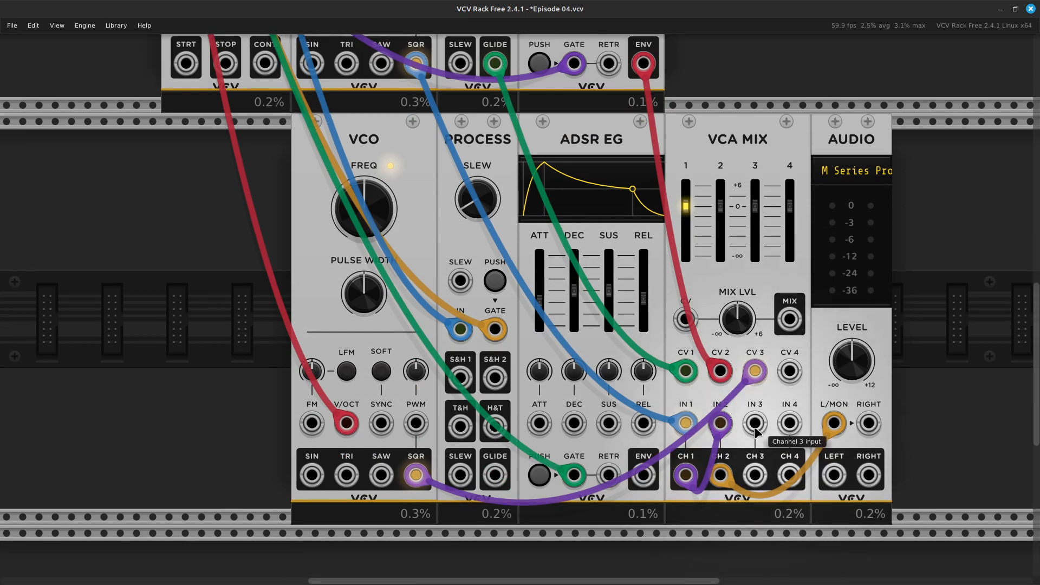
left_click_drag(755, 429, 495, 323)
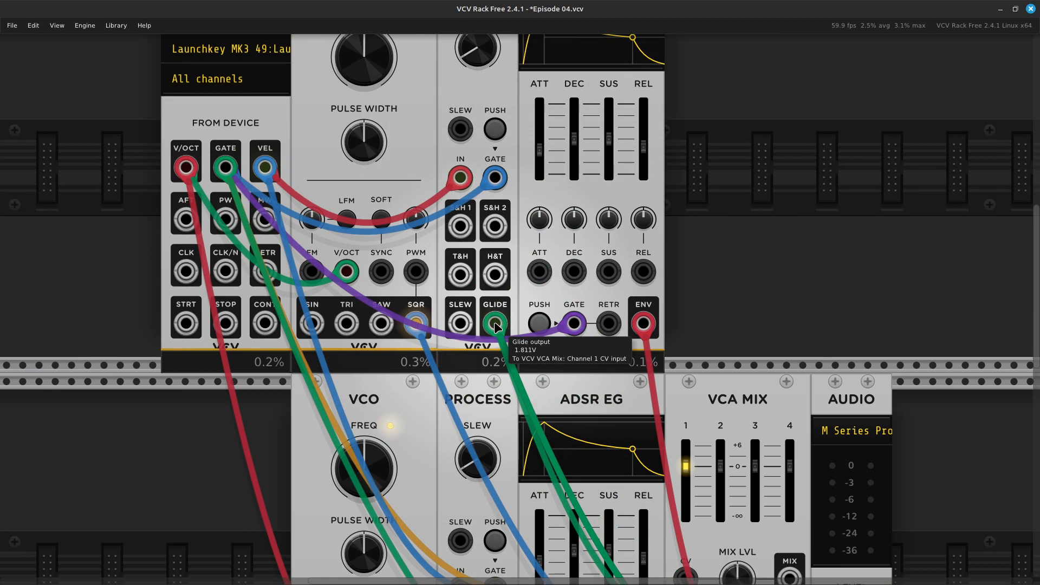
scroll(483, 392, "down", 5)
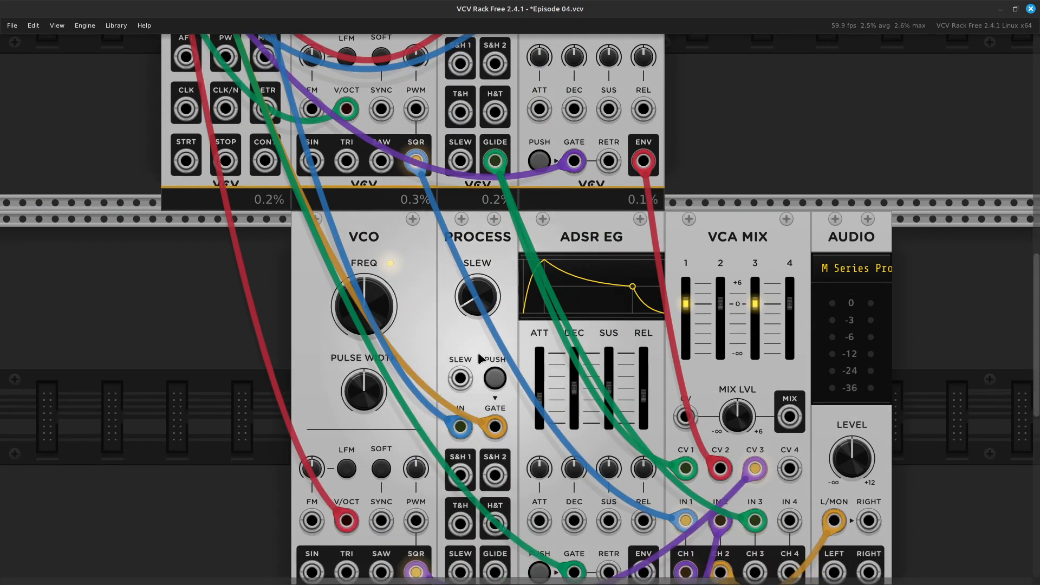
scroll(478, 356, "down", 3)
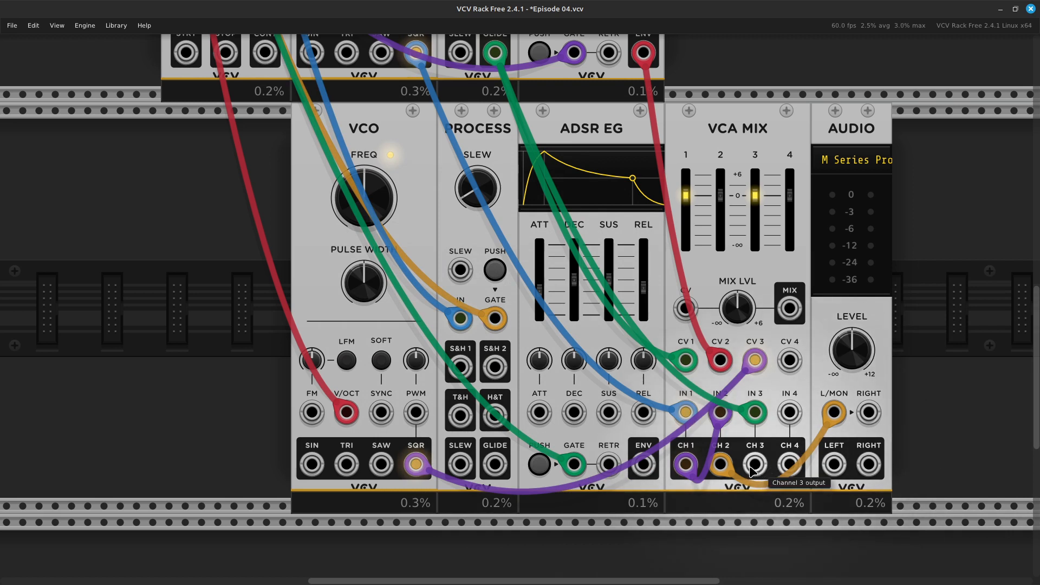
Patch the VCA MIX CH 3 output into IN 4, and the upper ADSR EG's ENV output into CV 4.
left_click_drag(753, 466, 790, 416)
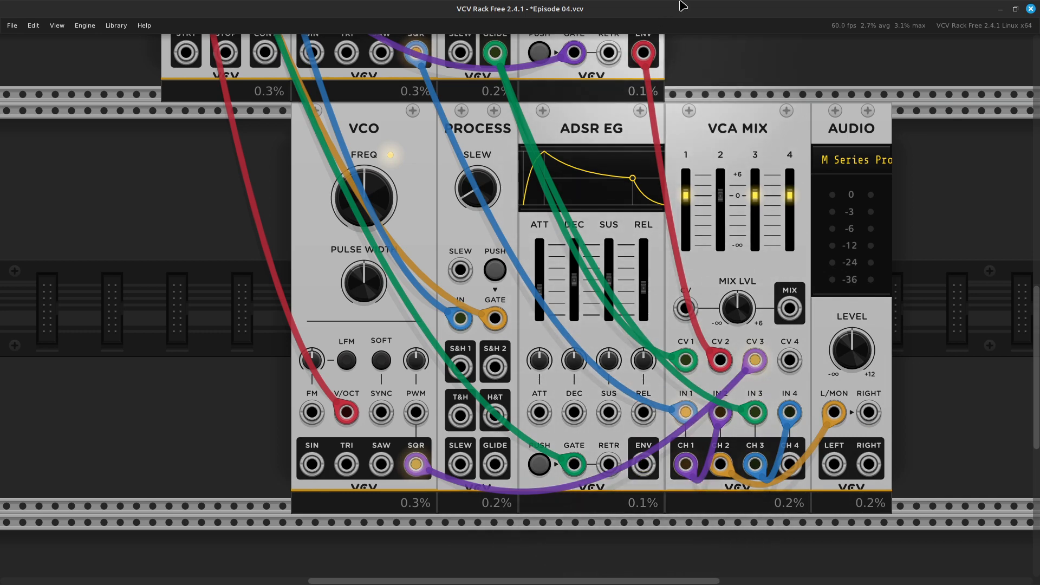
scroll(677, 181, "up", 5)
scroll(677, 180, "up", 1)
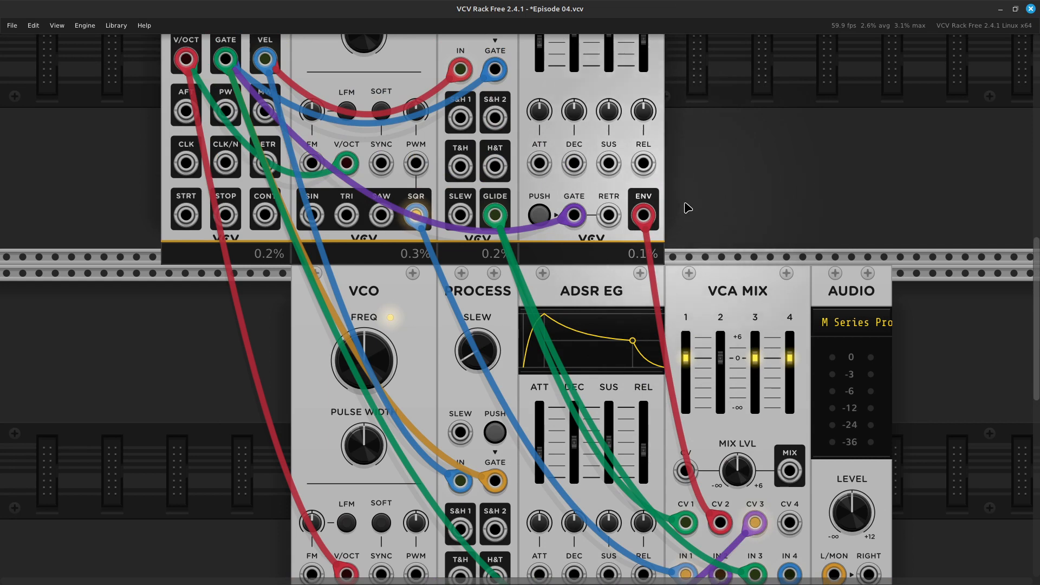
scroll(692, 214, "down", 3)
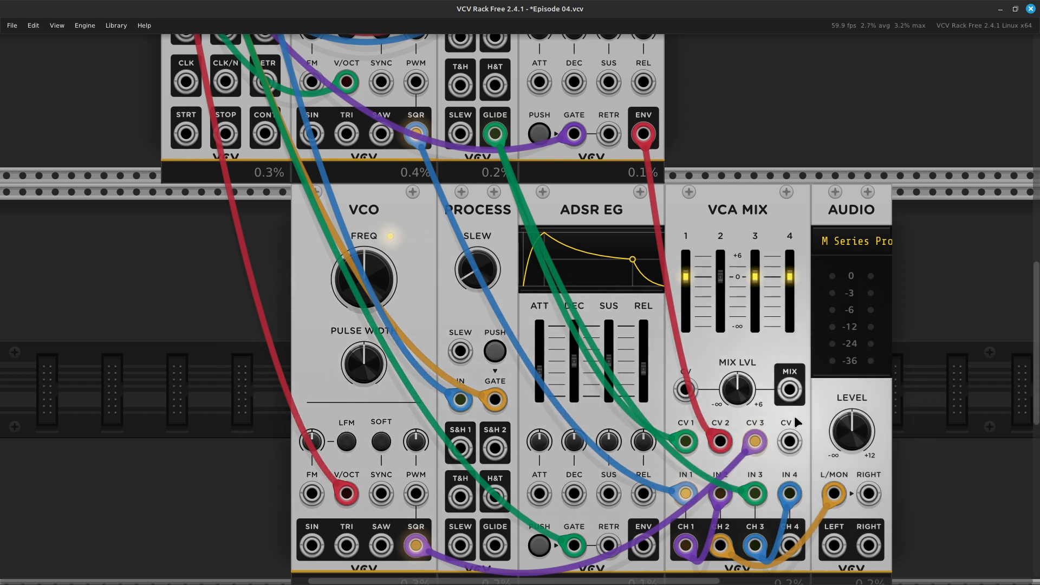
left_click_drag(785, 444, 647, 135)
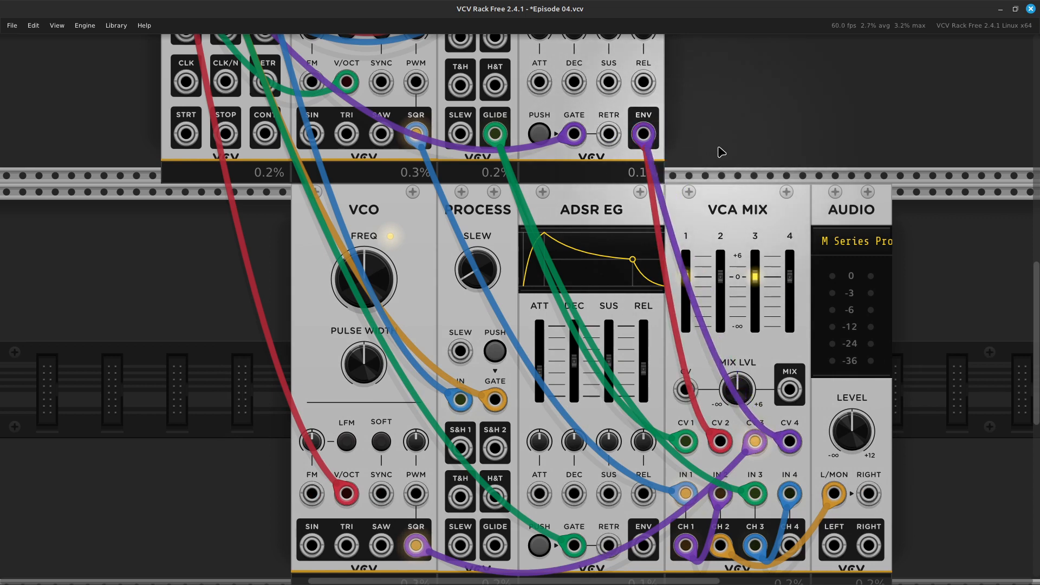
scroll(722, 151, "down", 2)
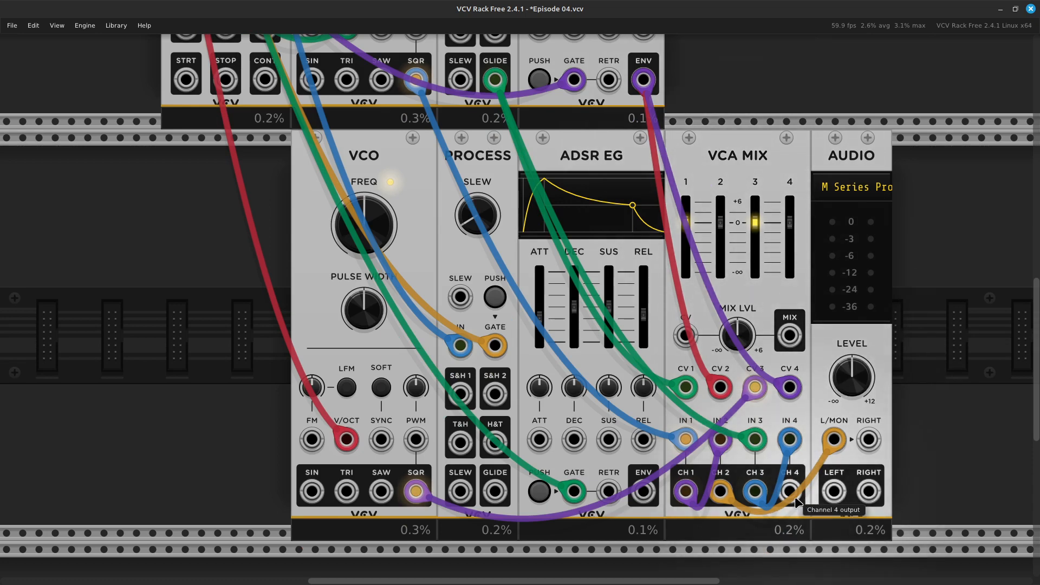
Try to patch the VCA MIX CH 4 output into the AUDIO L/MON input, and remove the cable between CH 2 and L/MON.
left_click_drag(795, 501, 833, 442)
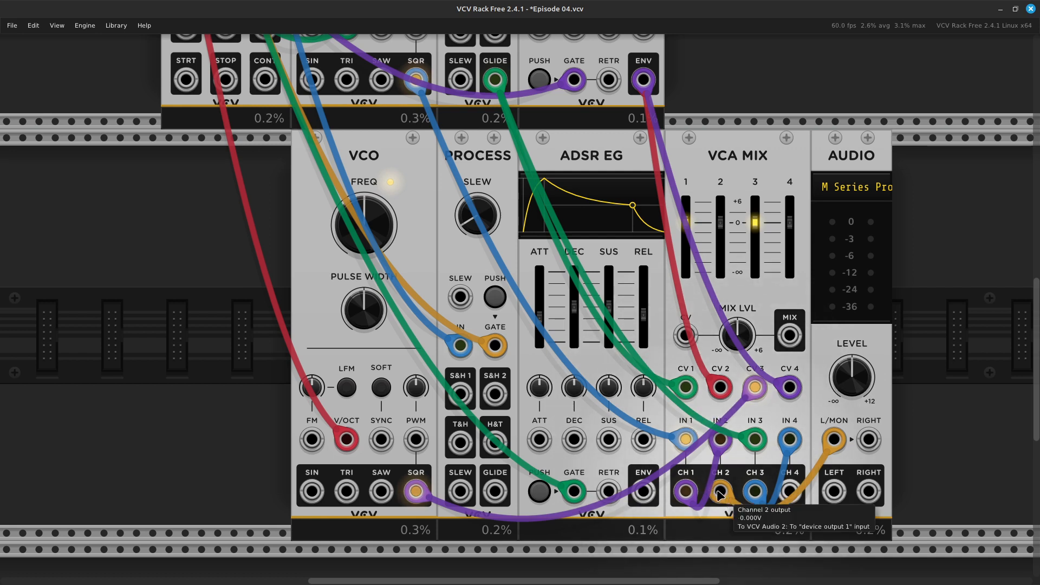
scroll(727, 464, "down", 2)
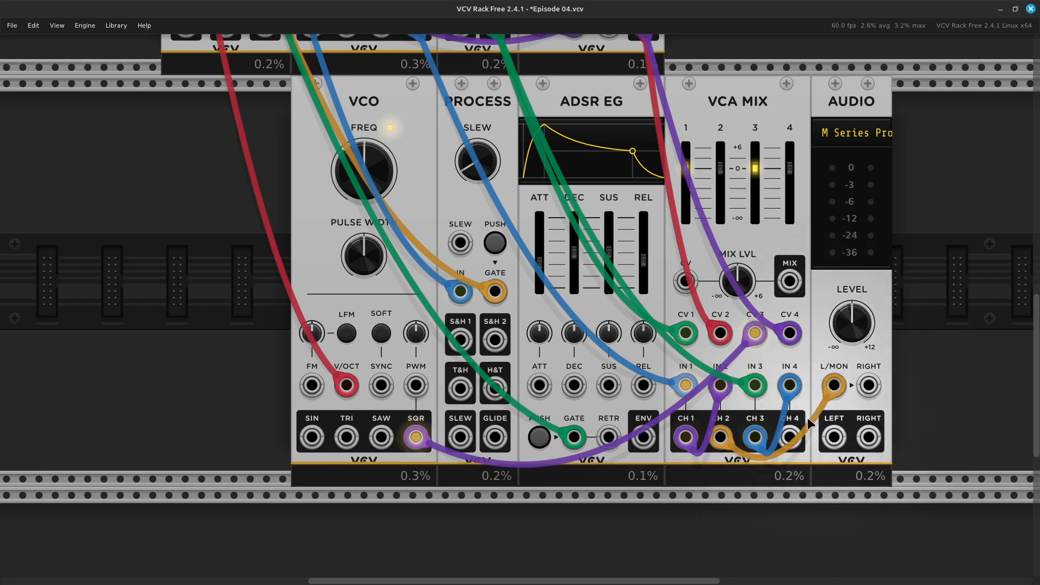
left_click_drag(790, 437, 814, 496)
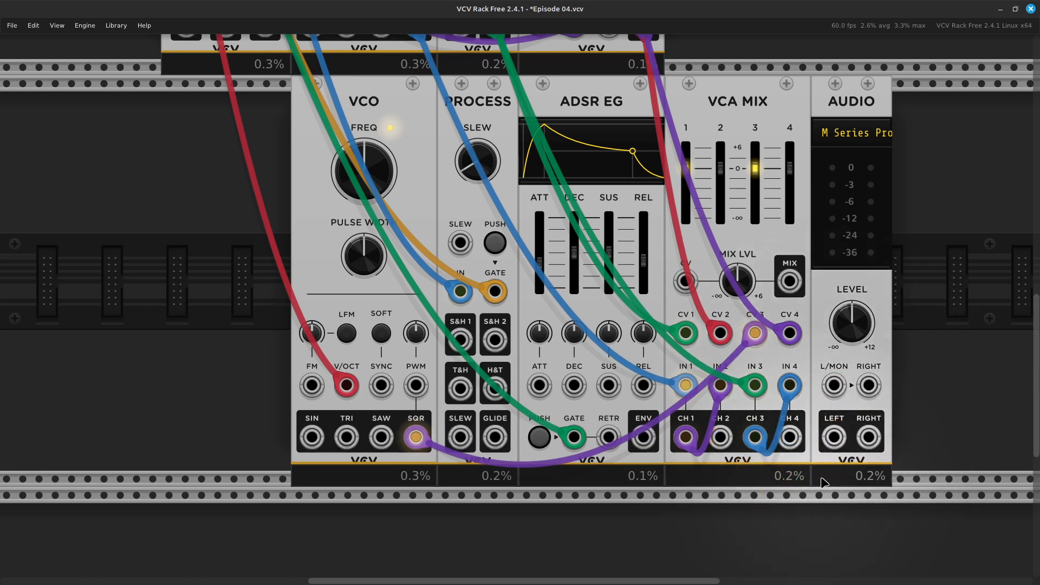
scroll(910, 371, "up", 2)
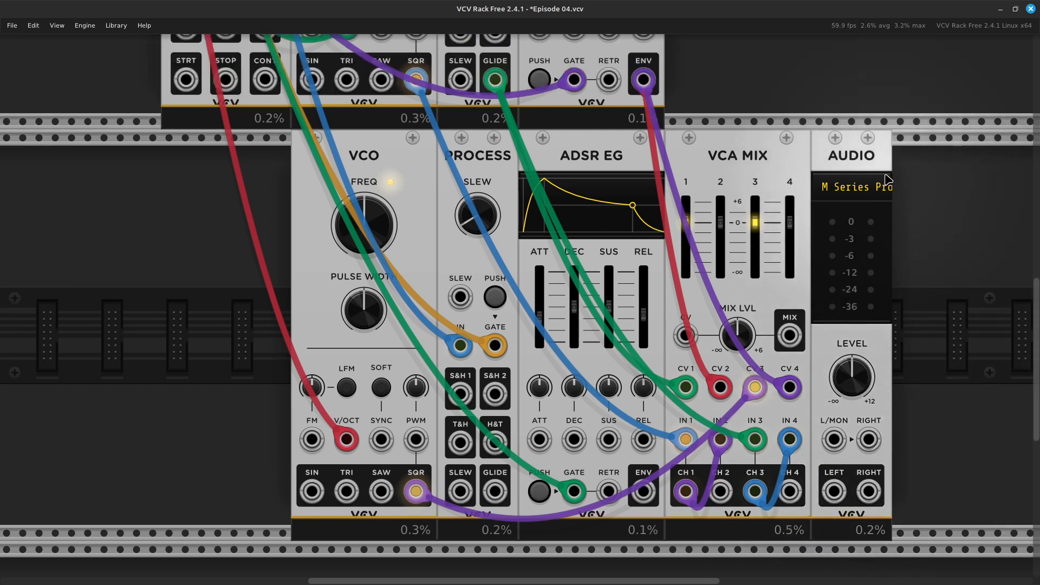
Move the AUDIO module away from VCA MIX, search the module library for "mix", and add the VCV Mix module in the gap.
left_click_drag(839, 181, 885, 205)
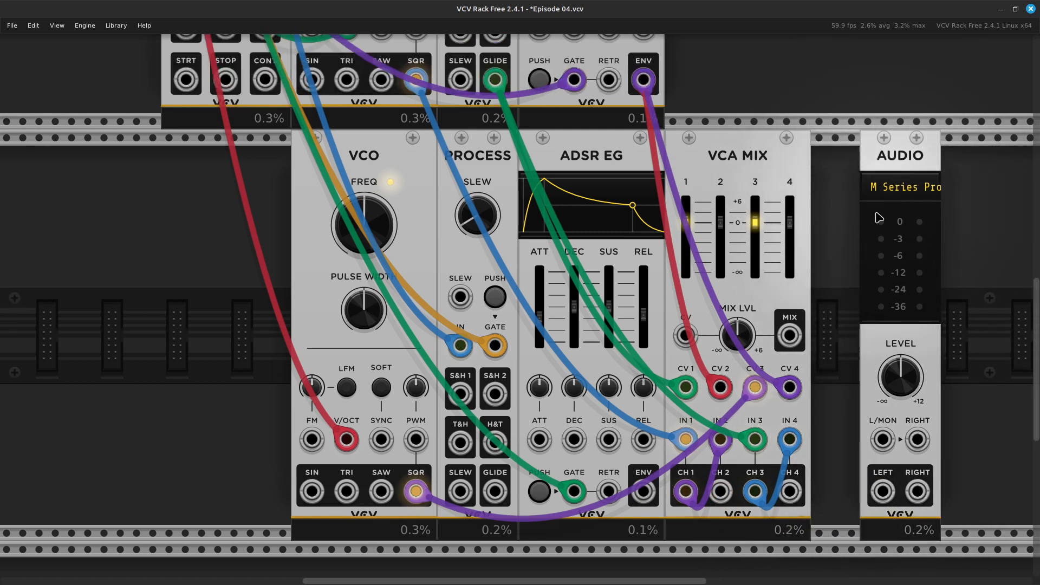
right_click(850, 255)
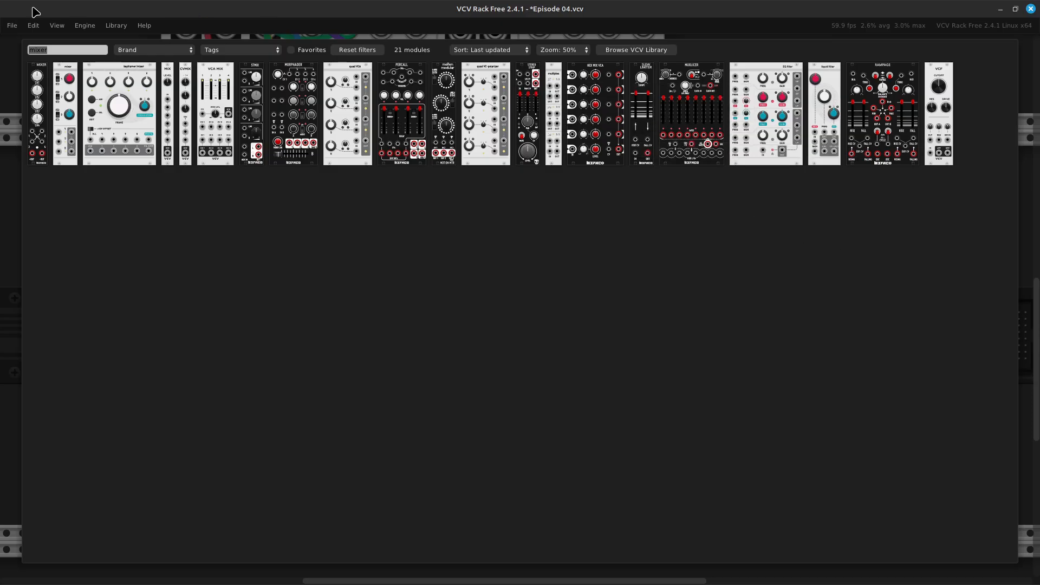
key("BackSpace")
type("mix")
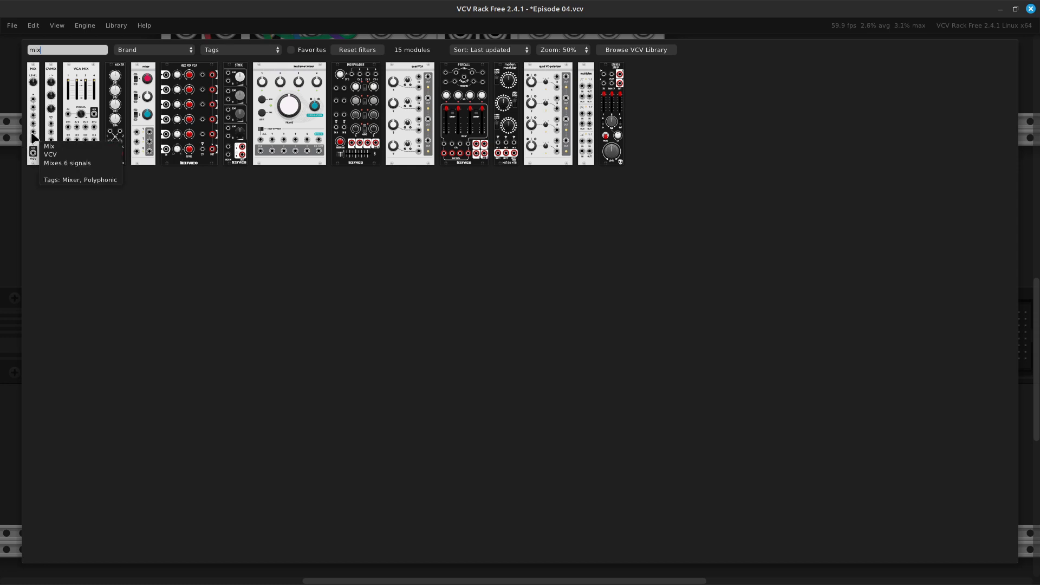
key("Escape")
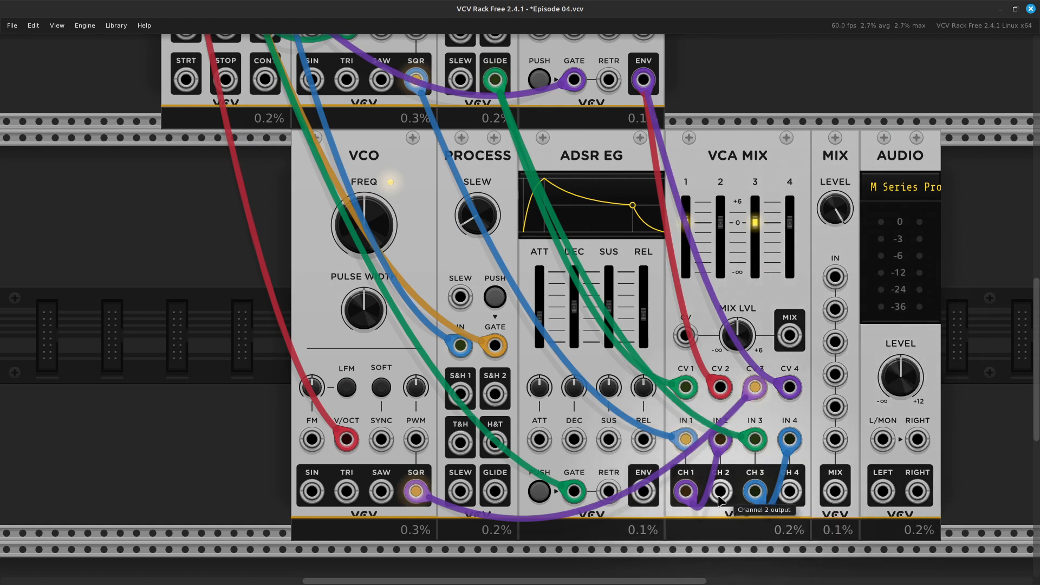
Patch the VCA MIX CH 2 and CH 4 outputs into MIX inputs 1 and 2, and the MIX output into AUDIO L/MON.
left_click_drag(721, 493, 837, 277)
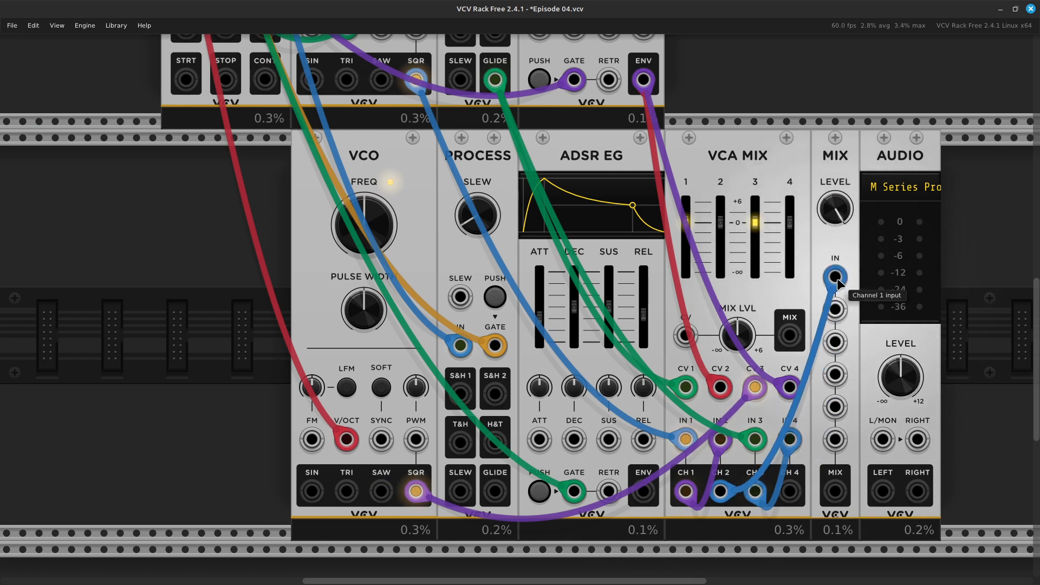
left_click_drag(785, 494, 833, 316)
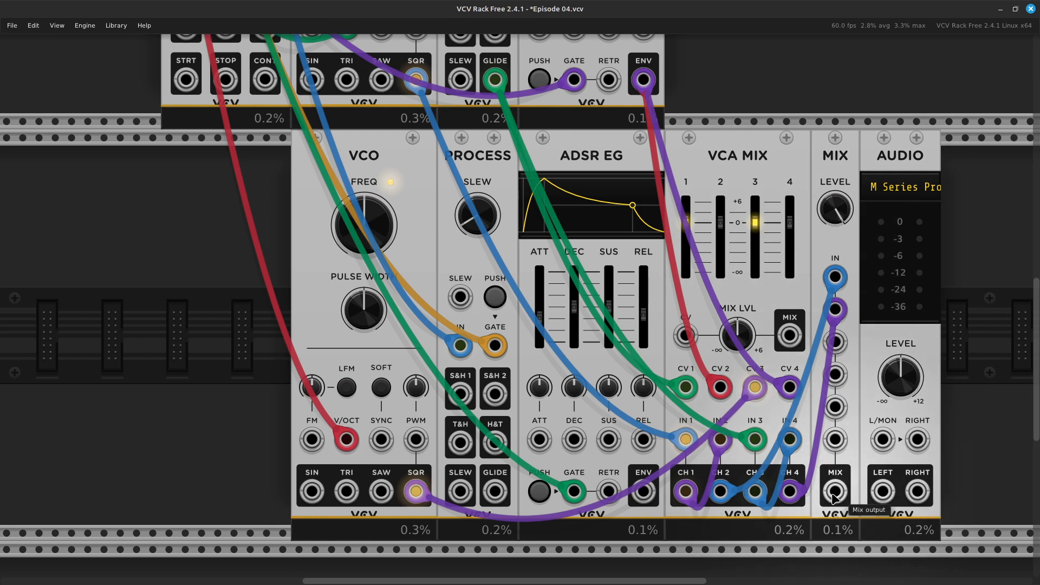
left_click_drag(834, 494, 888, 433)
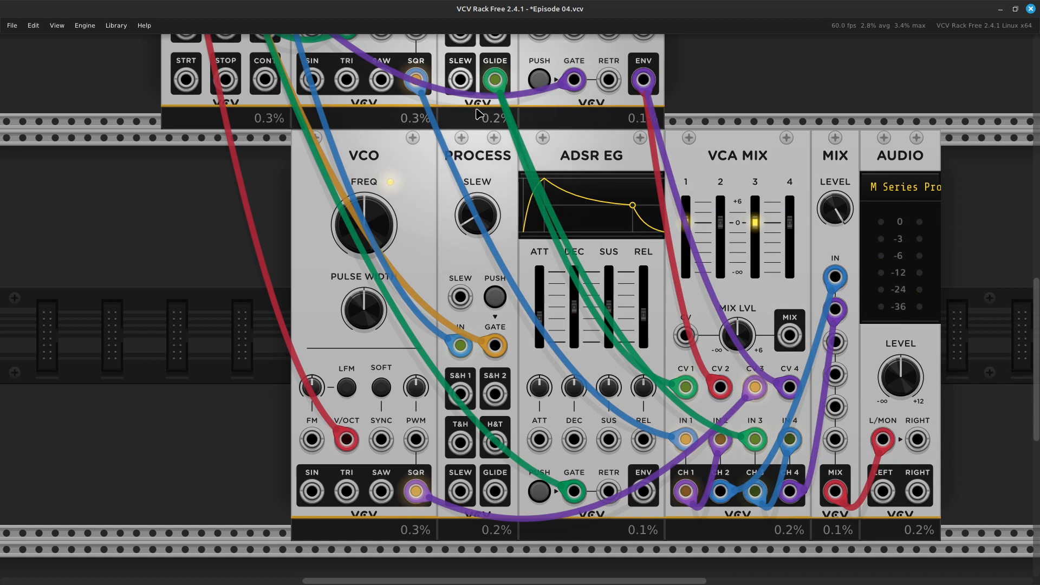
Lower the frequency of the lower VCO to about 132 Hz.
scroll(476, 109, "down", 3)
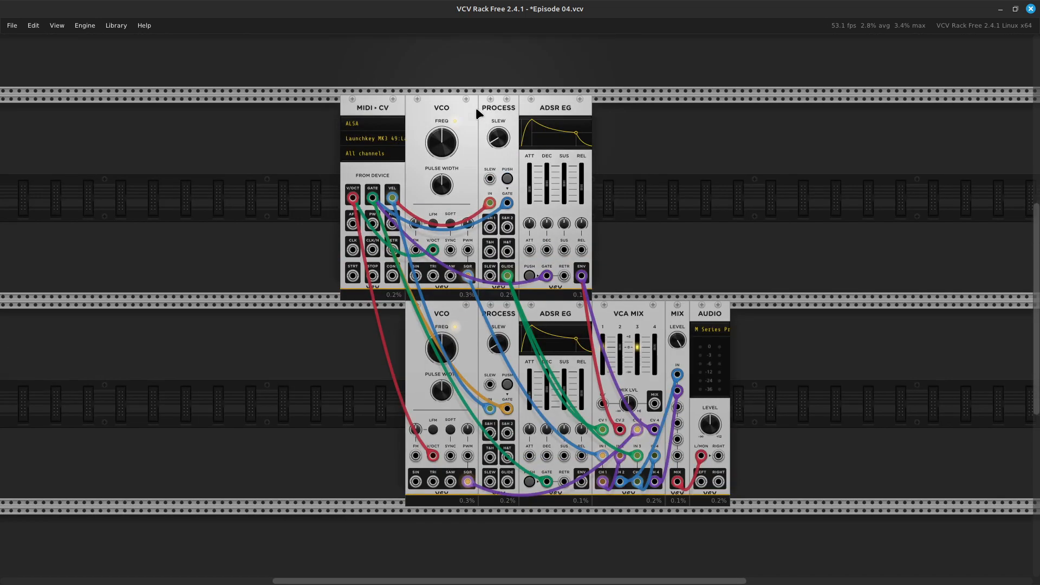
scroll(477, 111, "up", 3)
mouse_move(449, 423)
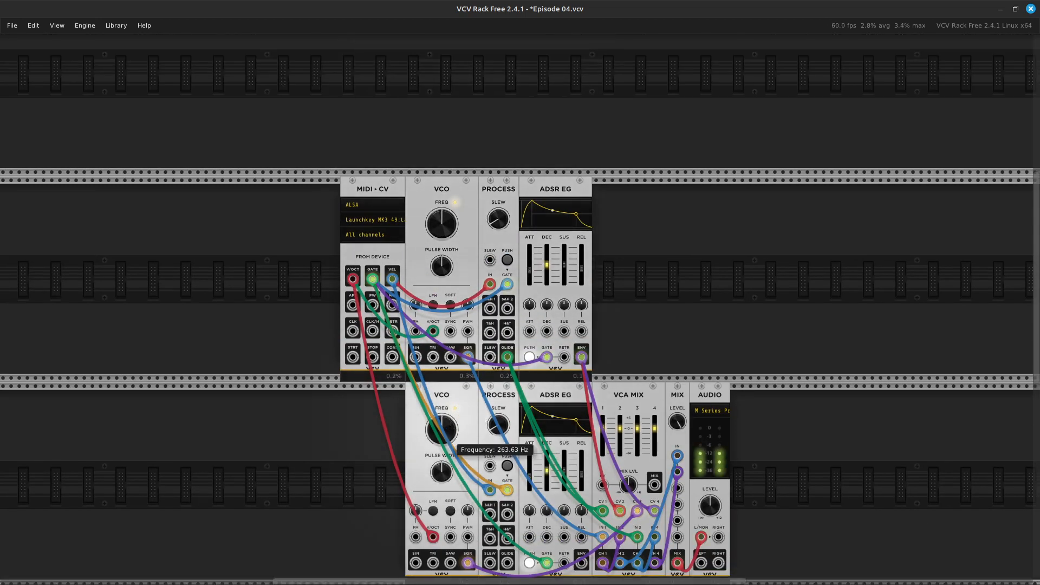
mouse_move(449, 423)
left_mouse_down()
mouse_move(449, 441)
mouse_move(449, 428)
left_mouse_up()
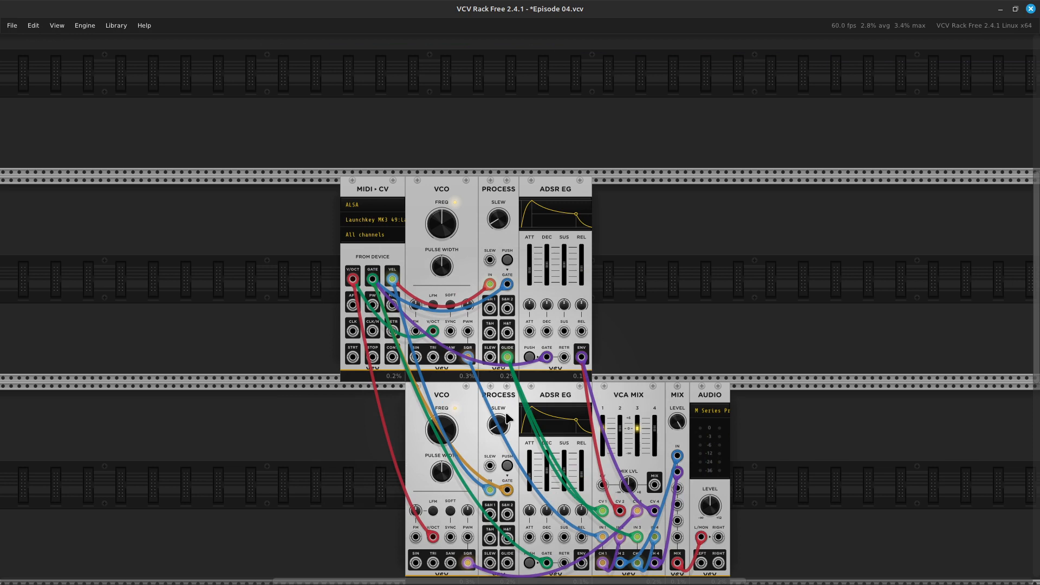
Delete the lower PROCESS and ADSR EG modules, and shift the AUDIO module slightly away from MIX.
key("Delete")
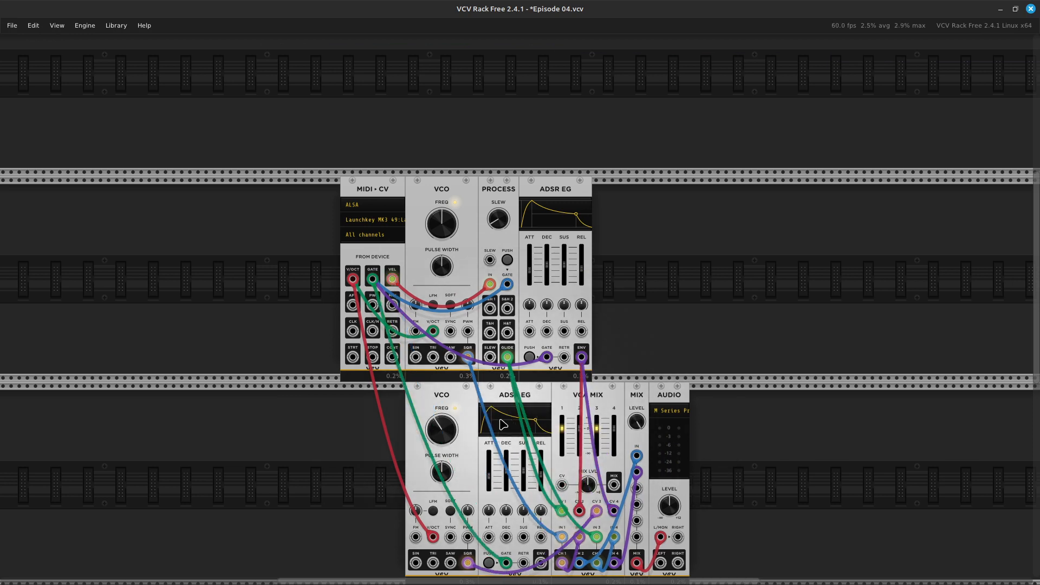
key("Delete")
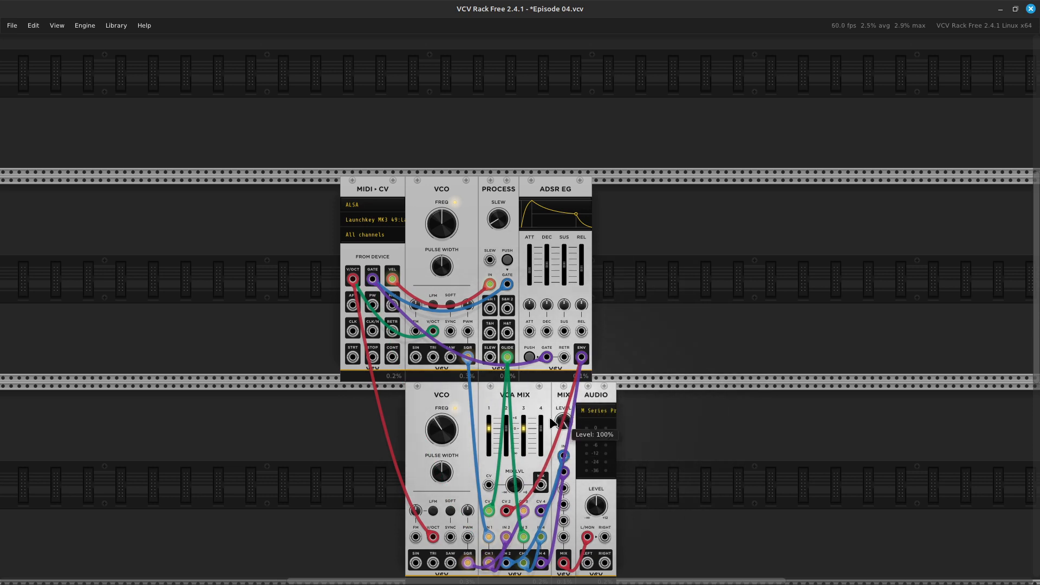
scroll(501, 425, "down", 4)
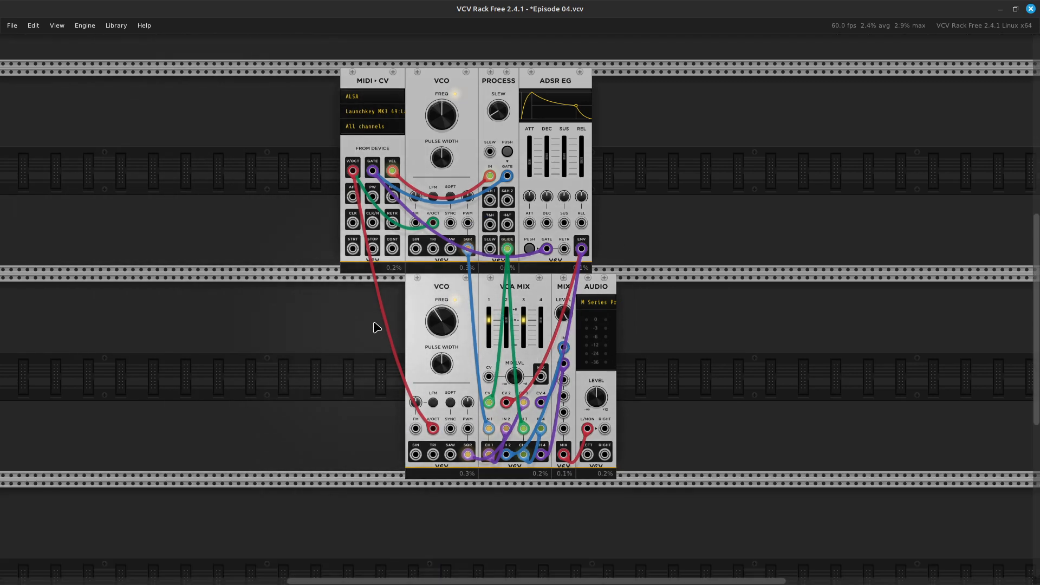
scroll(377, 322, "up", 2)
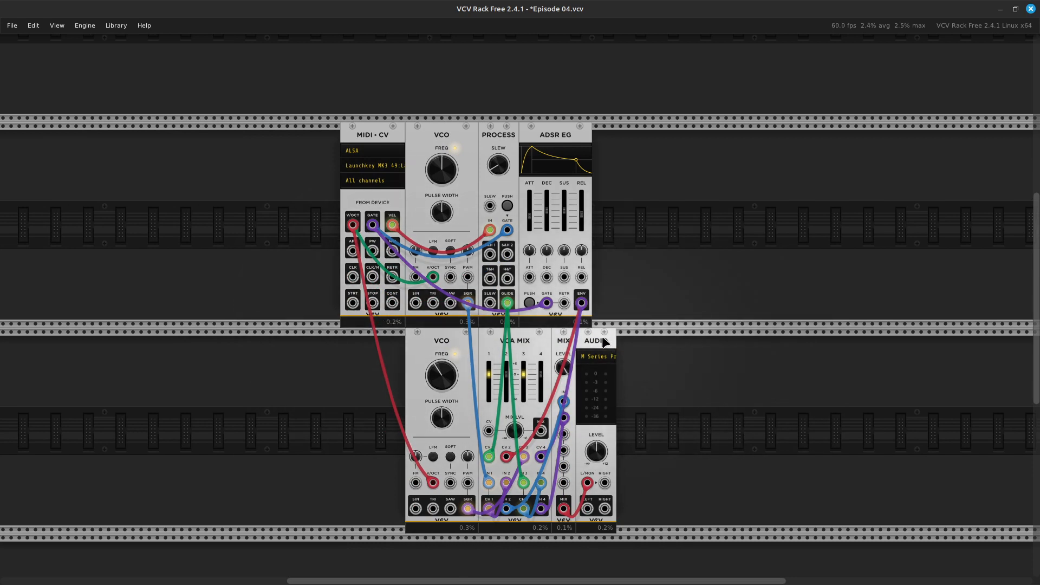
left_click_drag(612, 340, 626, 341)
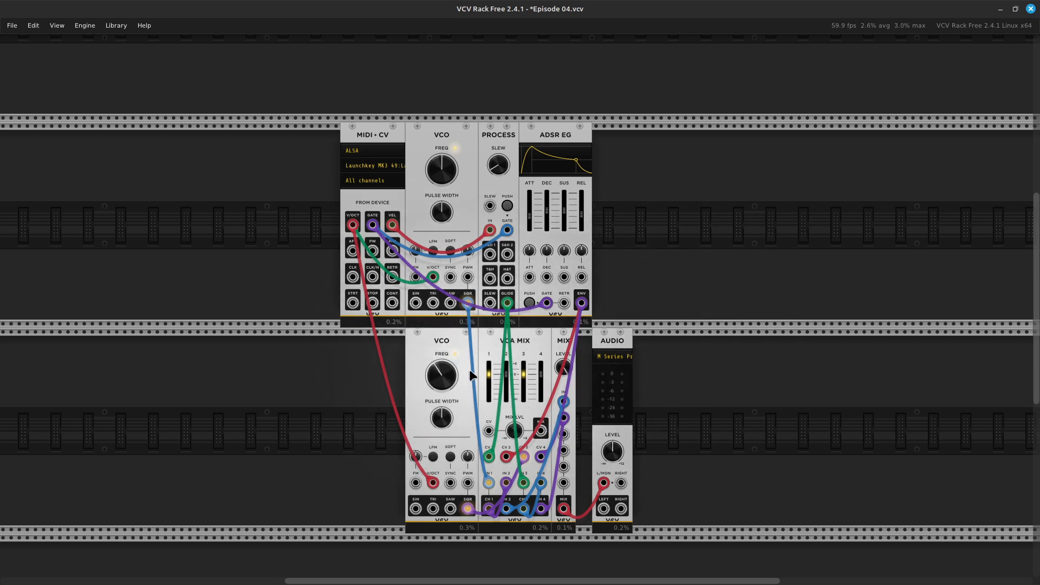
scroll(469, 369, "down", 1)
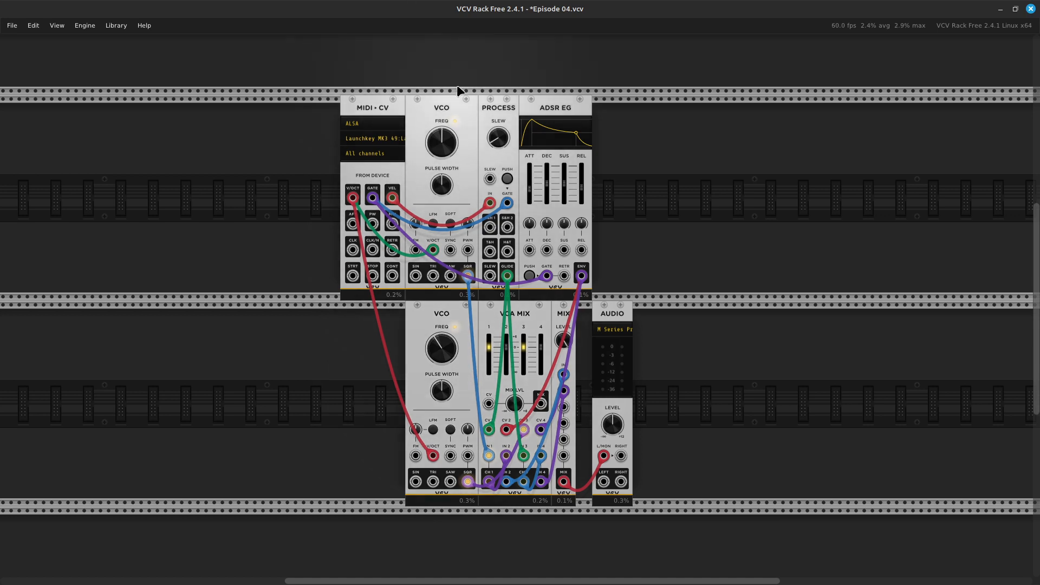
mouse_move(435, 159)
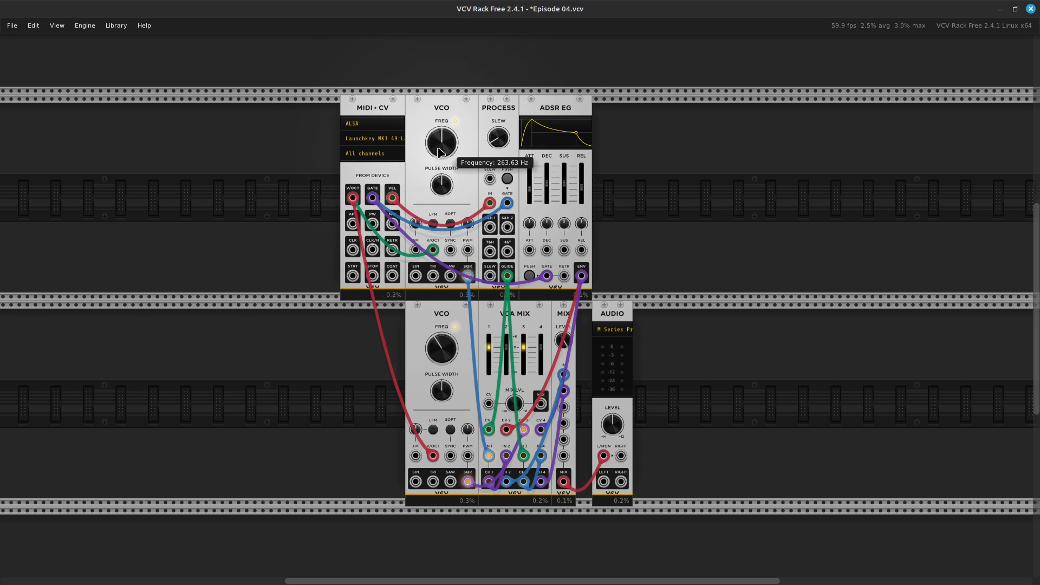
right_click(441, 152)
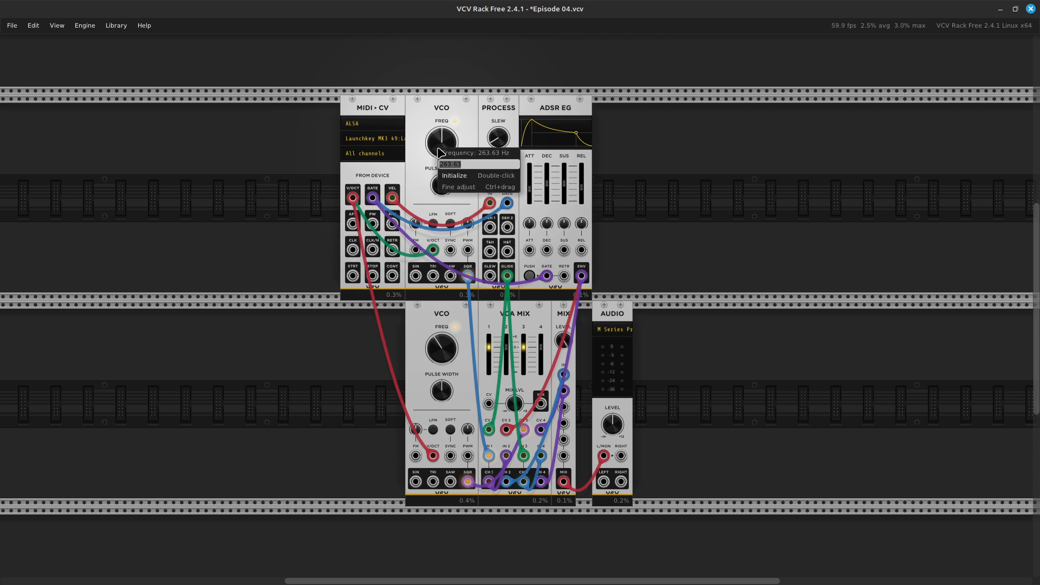
right_click(442, 141)
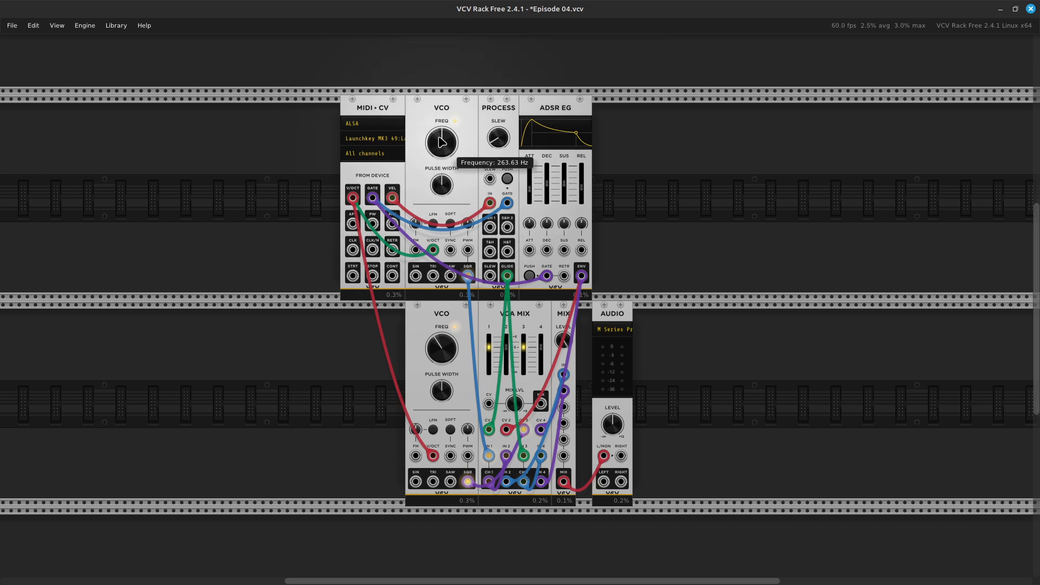
right_click(442, 142)
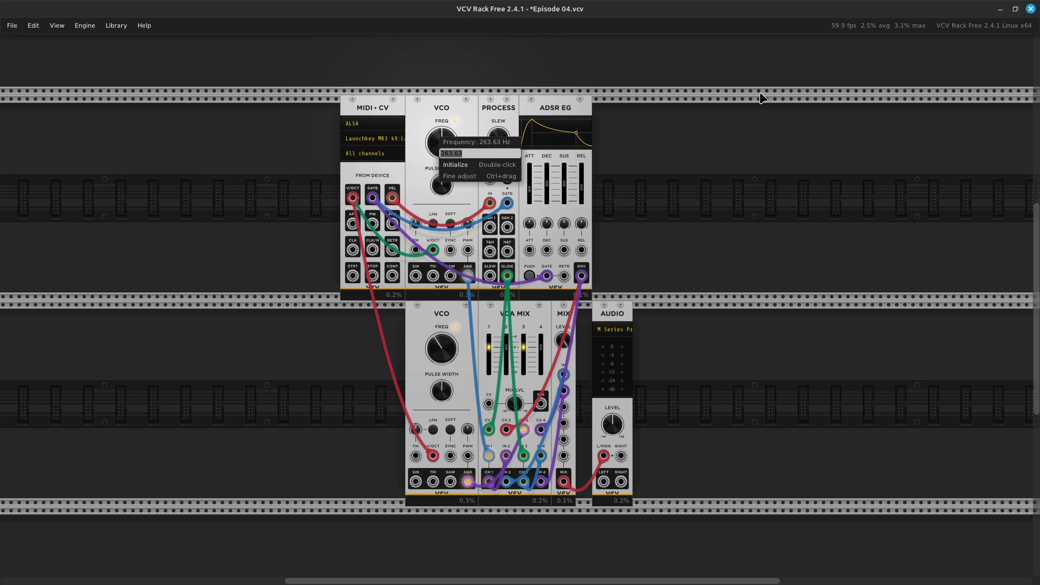
left_click(698, 180)
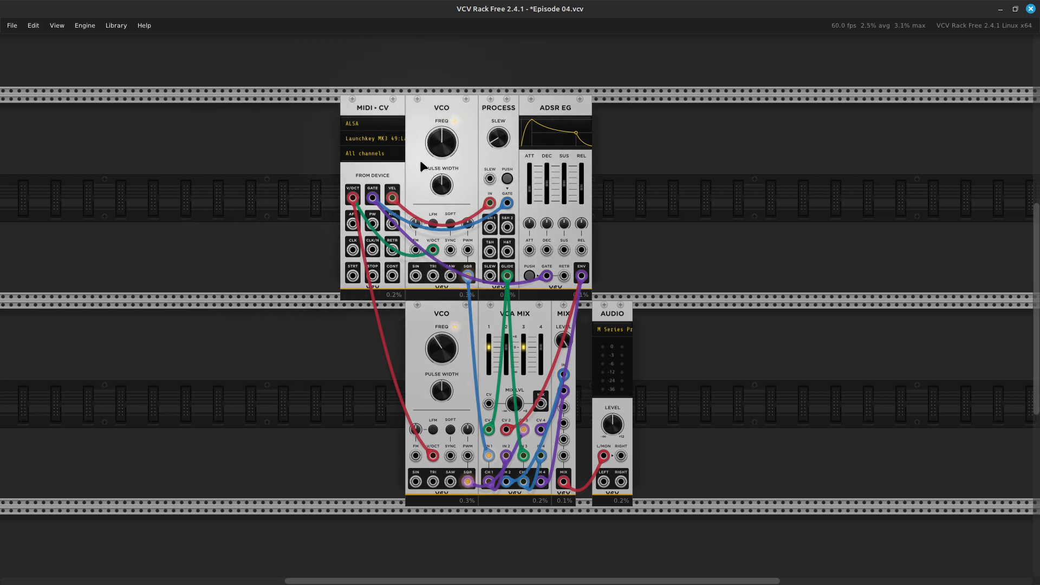
Set the upper VCO's frequency to 263.63 Hz.
mouse_move(445, 143)
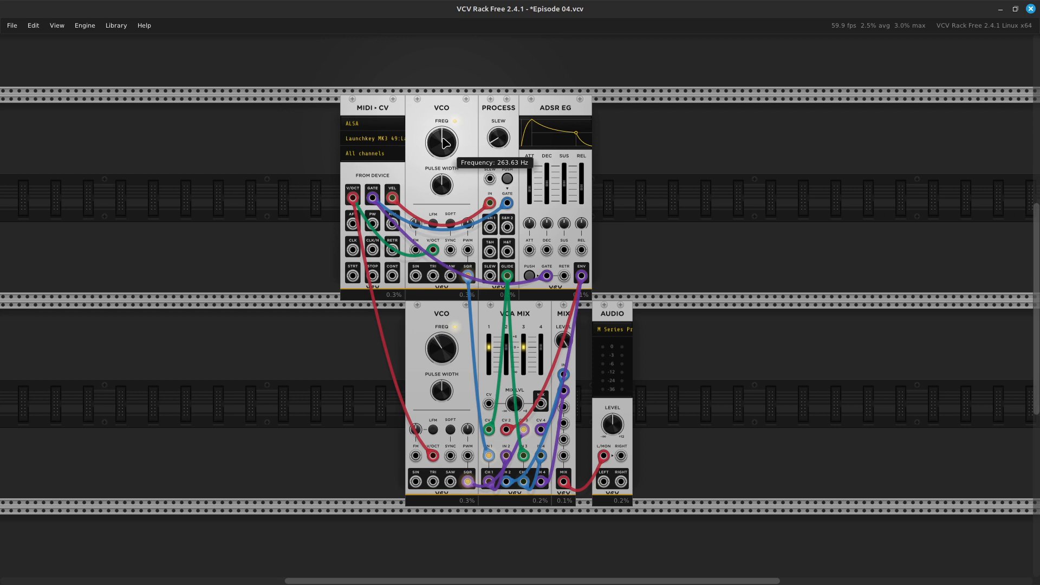
right_click(445, 143)
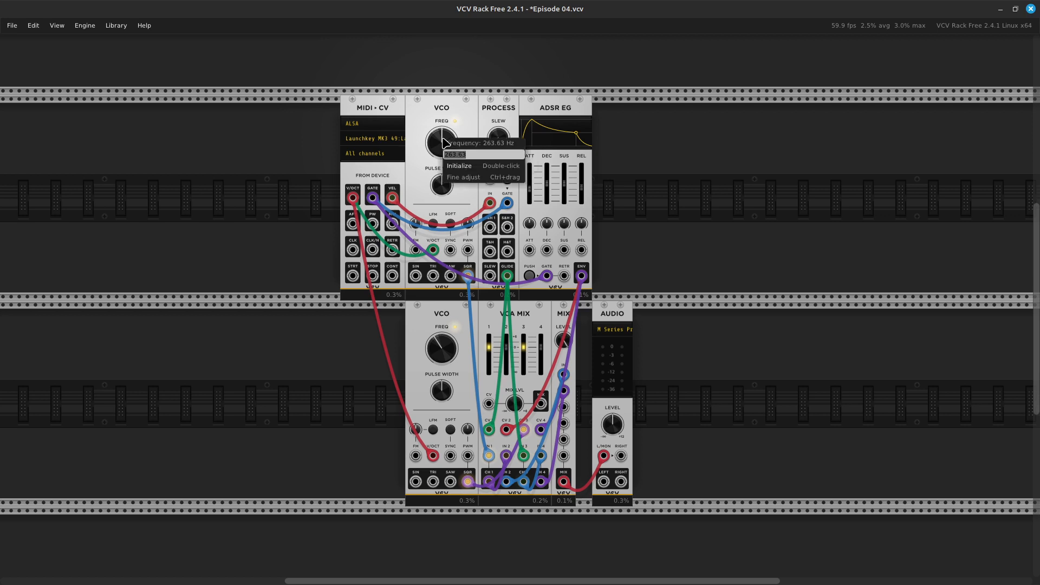
type("263.63")
key("Return")
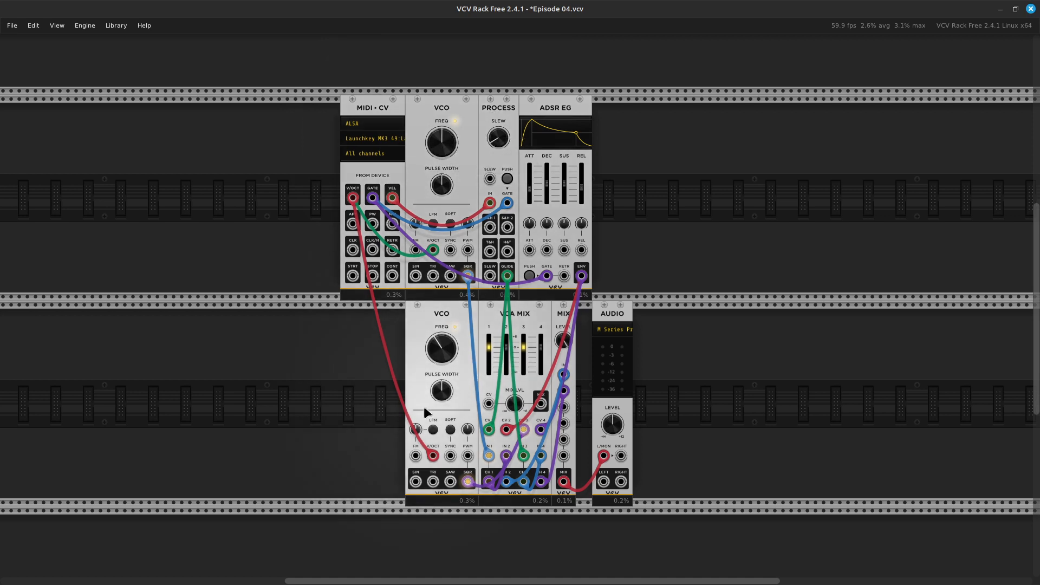
Set the lower VCO's frequency to 259.63 Hz.
right_click(444, 362)
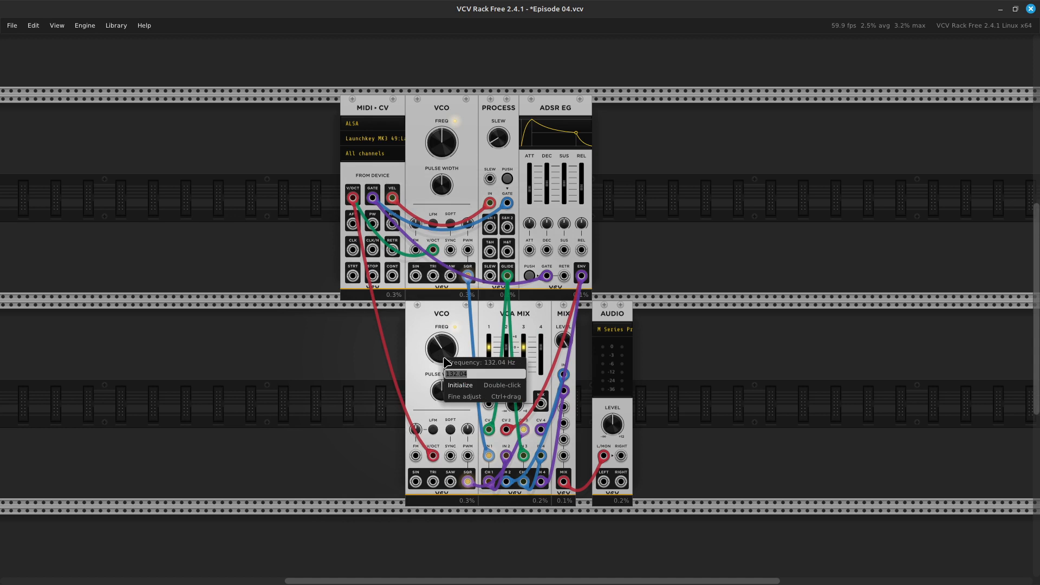
type("259.63")
left_click(391, 367)
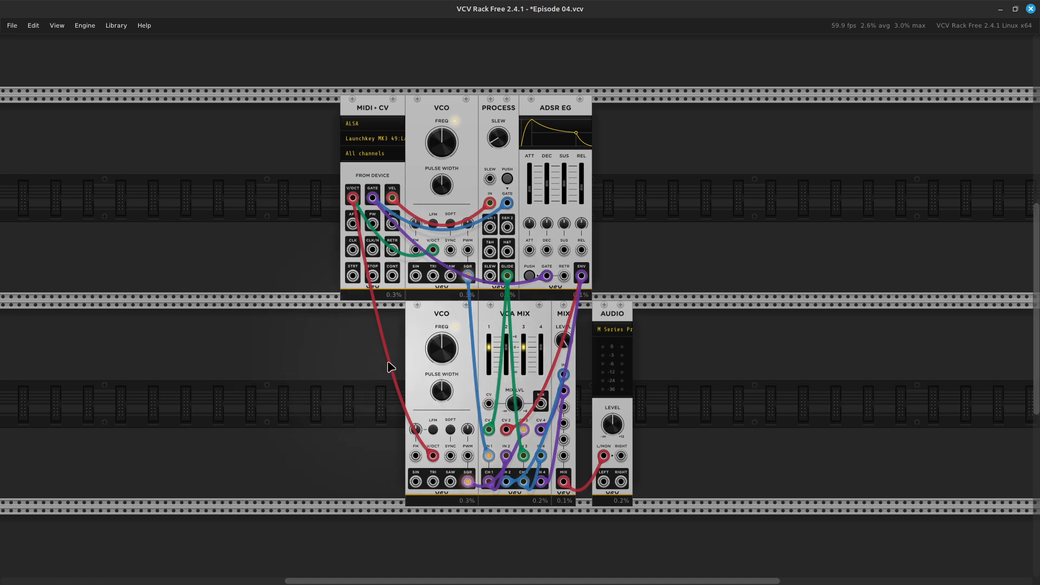
Check the lower VCO's frequency modulation amount and its frequency value without changing them.
mouse_move(504, 285)
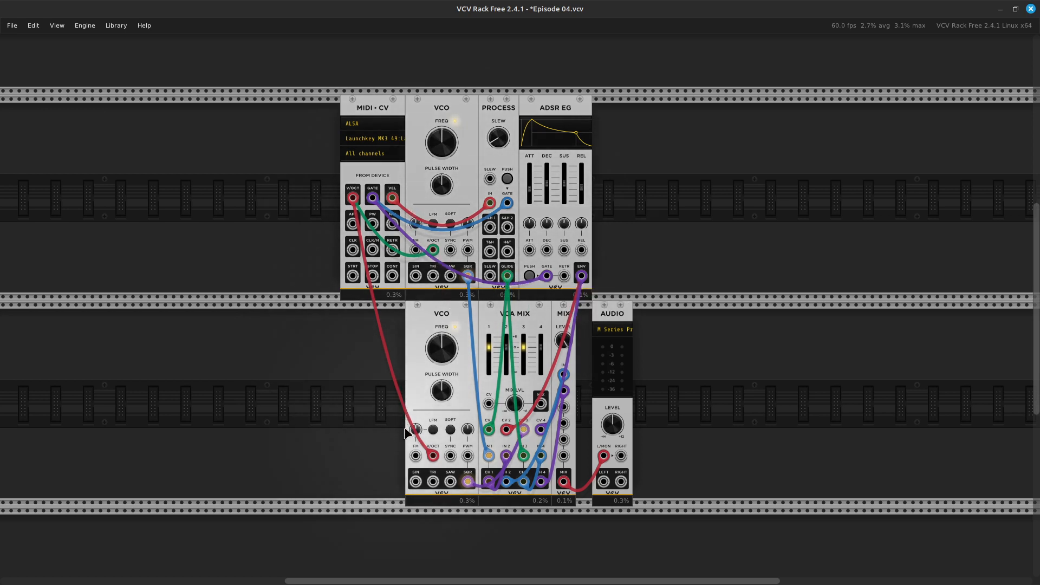
mouse_move(416, 430)
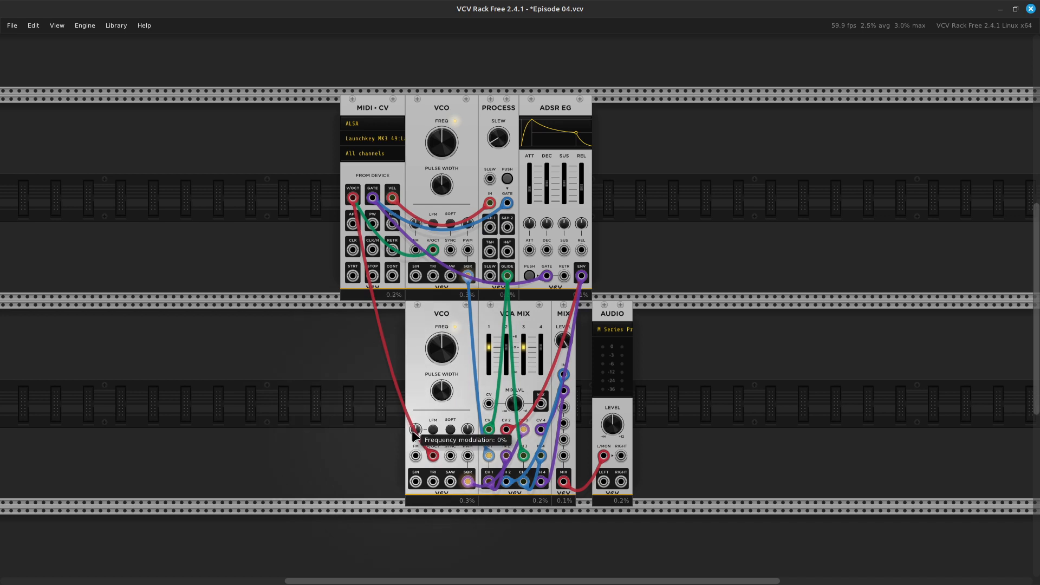
right_click(418, 432)
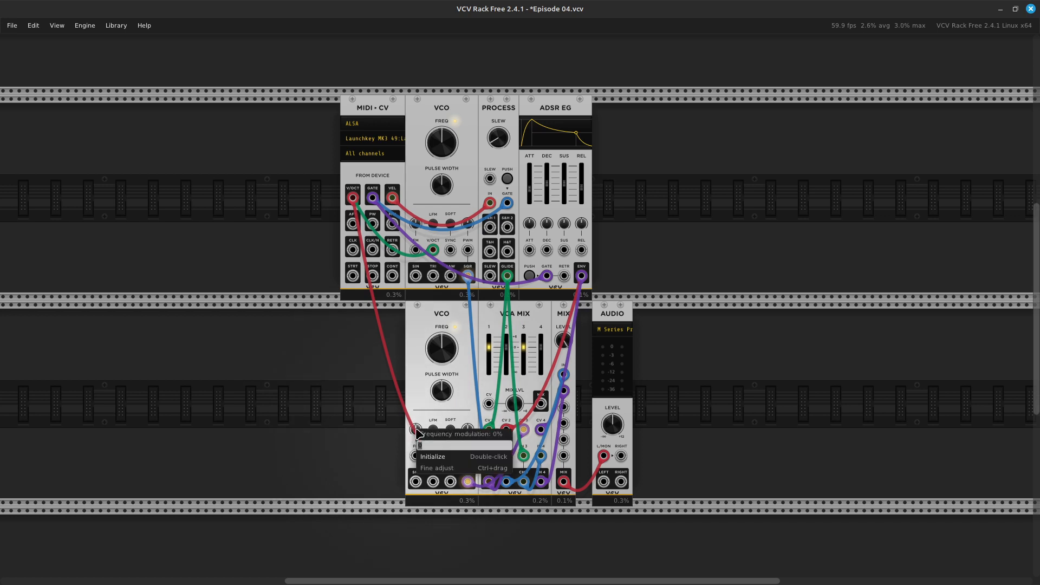
left_click(287, 423)
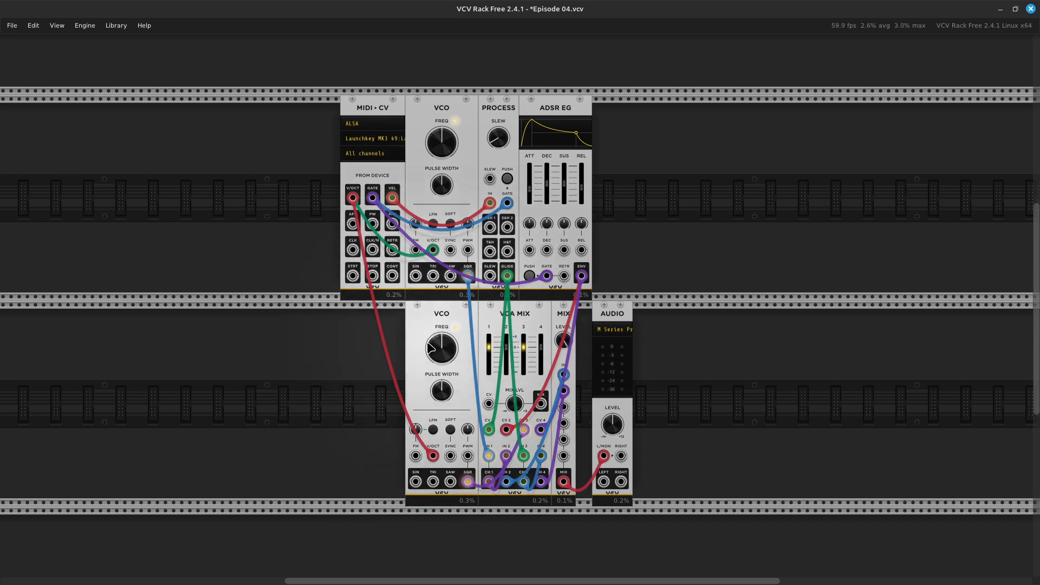
mouse_move(435, 144)
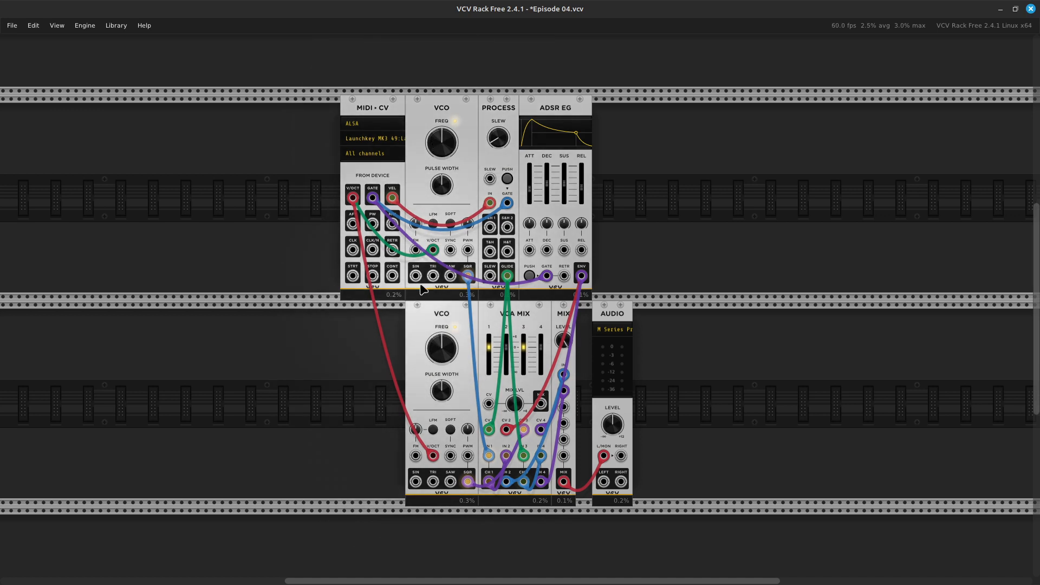
mouse_move(437, 364)
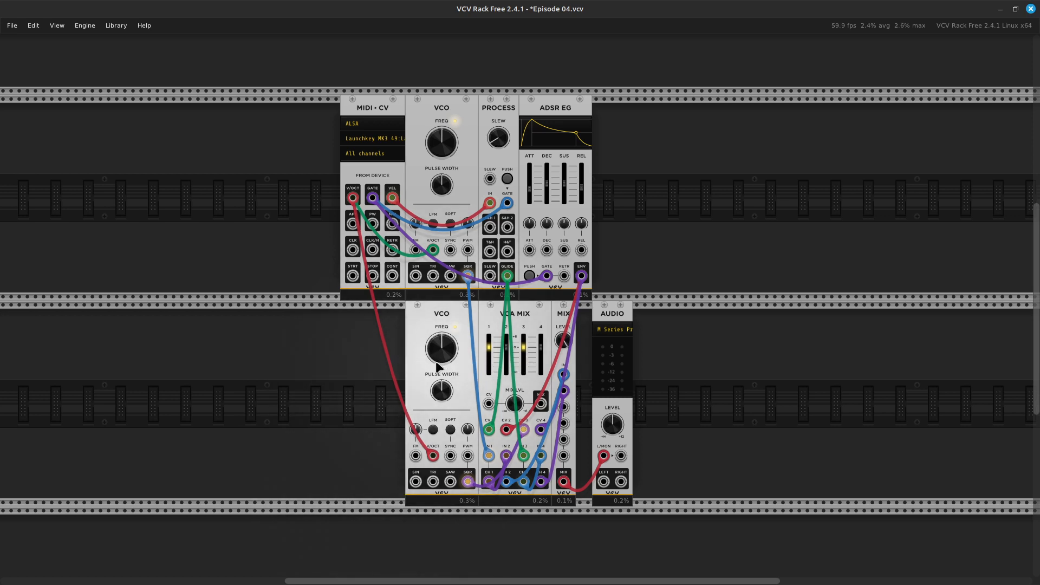
mouse_move(438, 348)
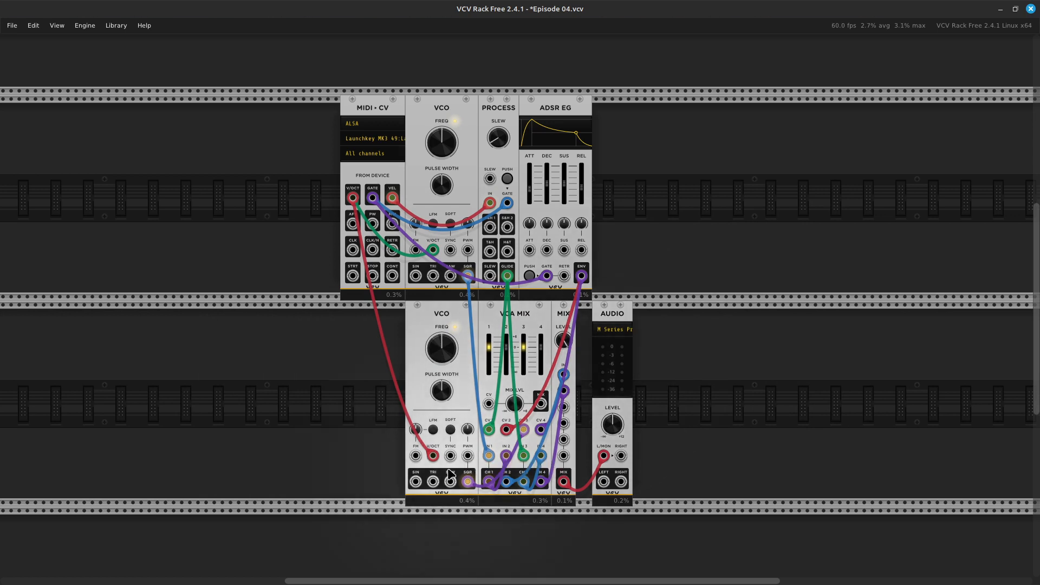
right_click(439, 360)
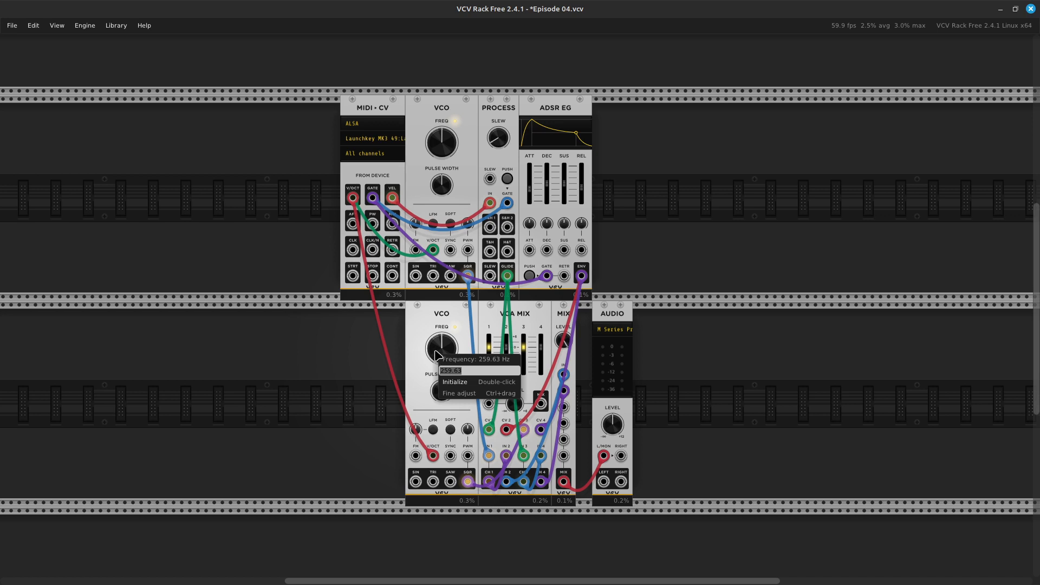
left_click(419, 350)
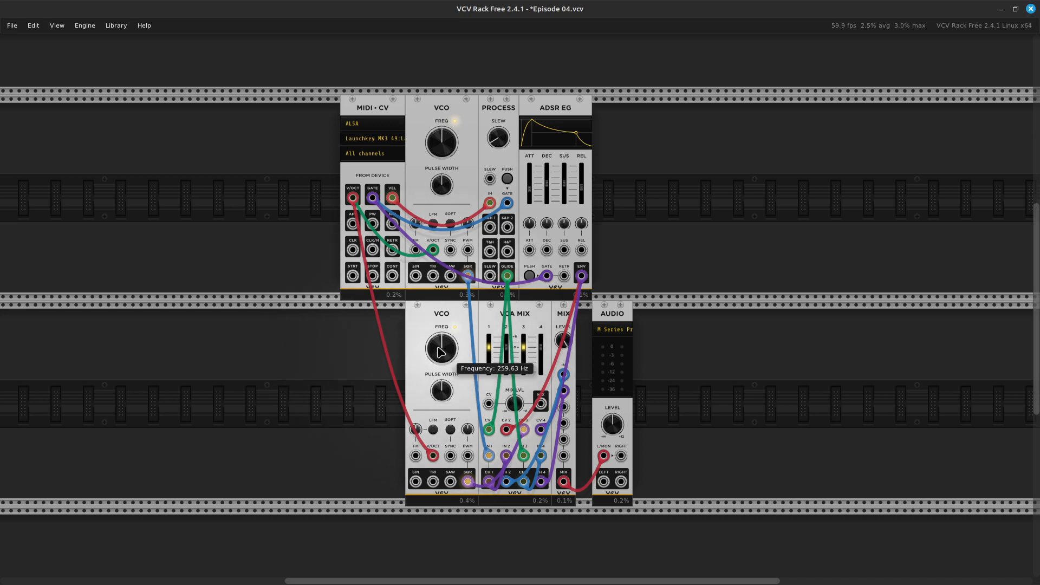
Reset the frequencies of both the lower and upper VCO to their default of 261.63 Hz.
right_click(439, 350)
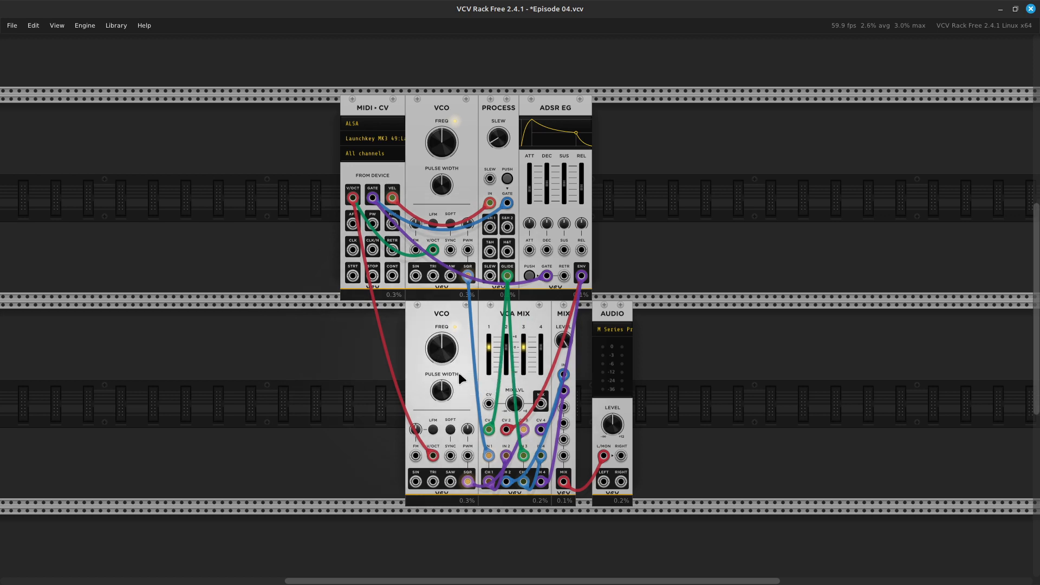
left_click(458, 375)
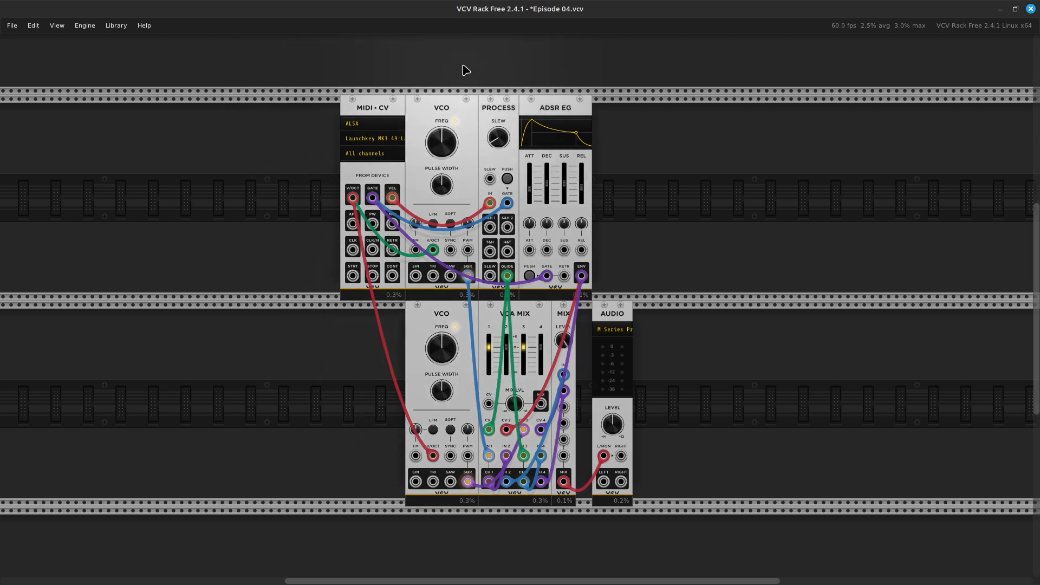
right_click(435, 129)
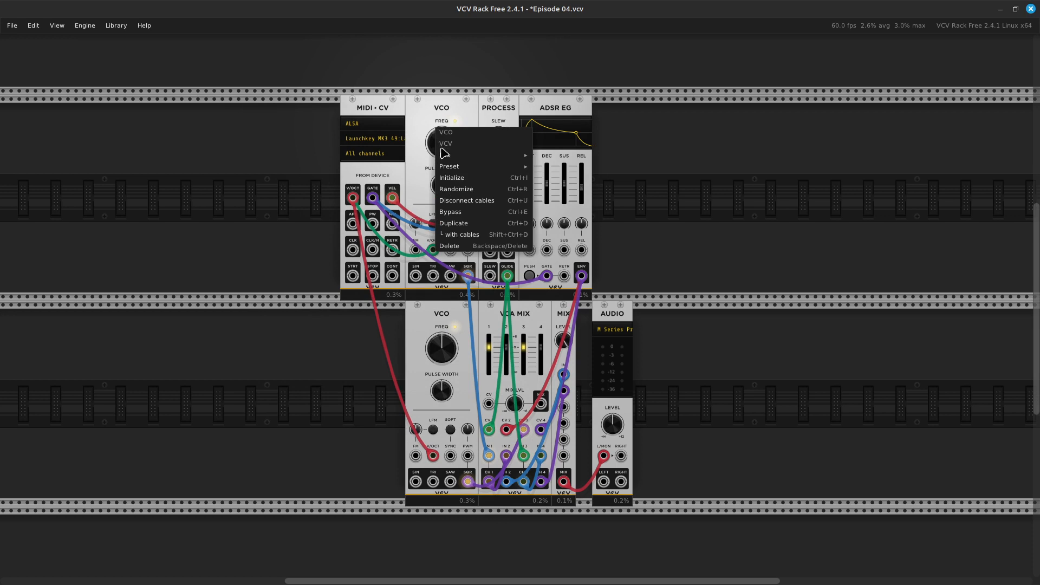
left_click(416, 134)
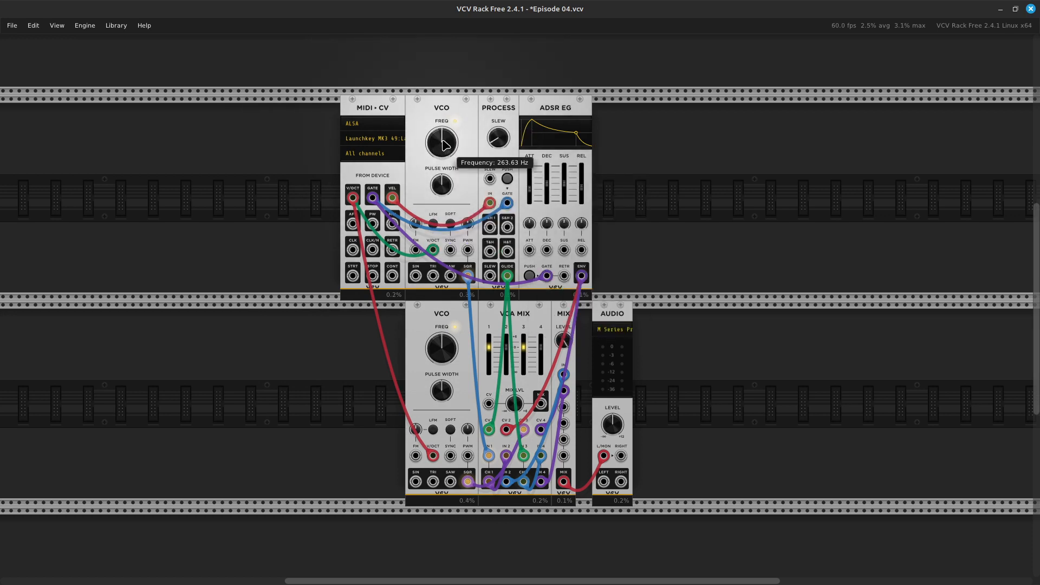
right_click(439, 141)
left_click(456, 171)
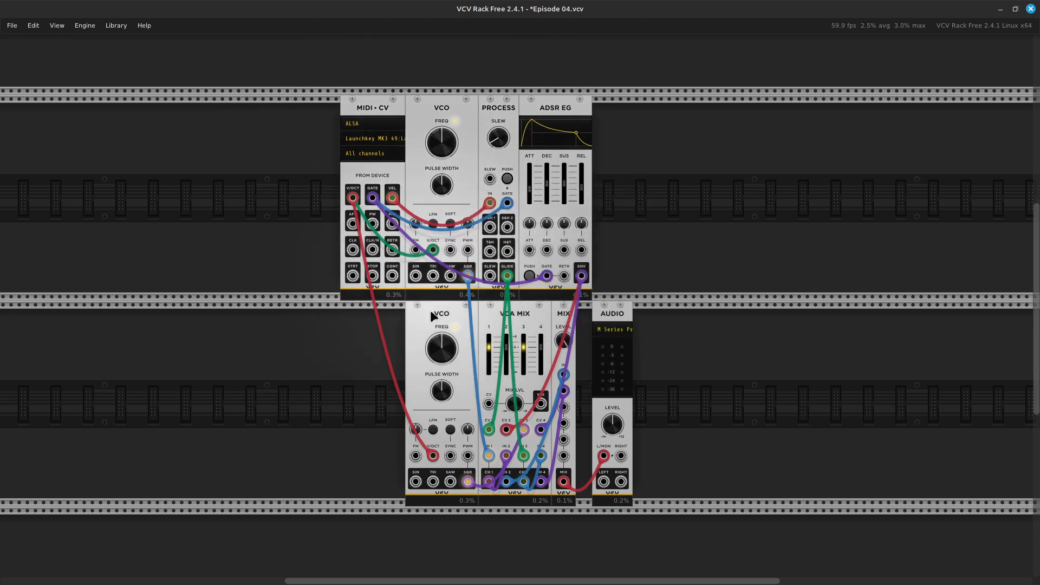
Turn the upper VCO's frequency up a little from its default, leaving the lower VCO's frequency as is.
mouse_move(441, 360)
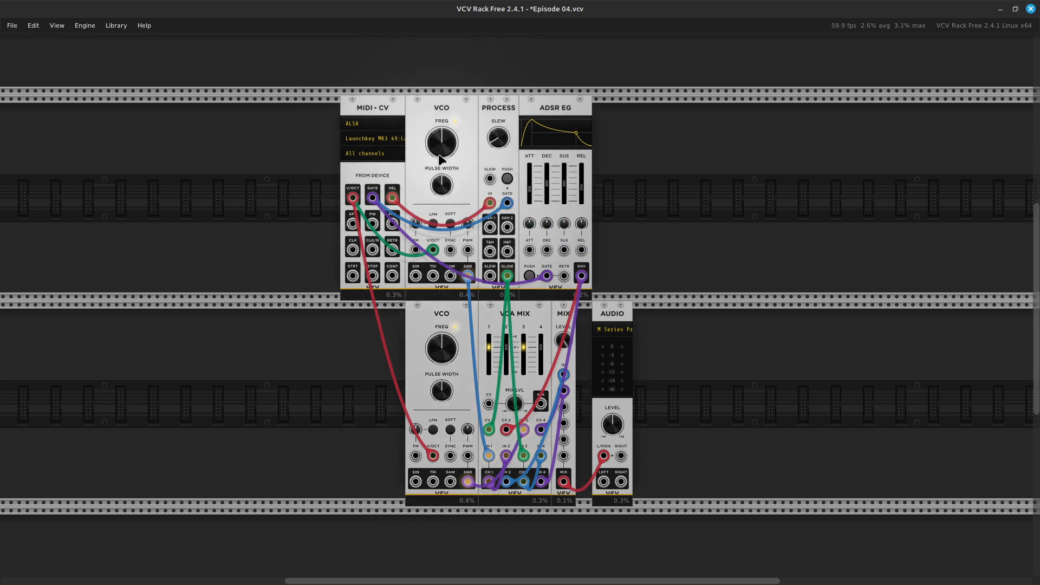
mouse_move(441, 146)
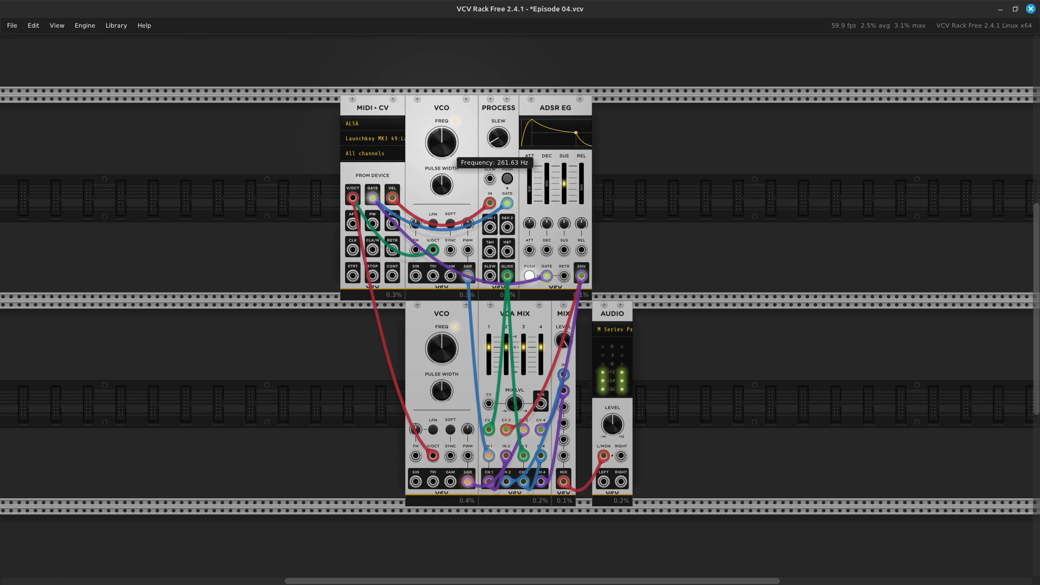
left_click_drag(441, 147, 442, 136)
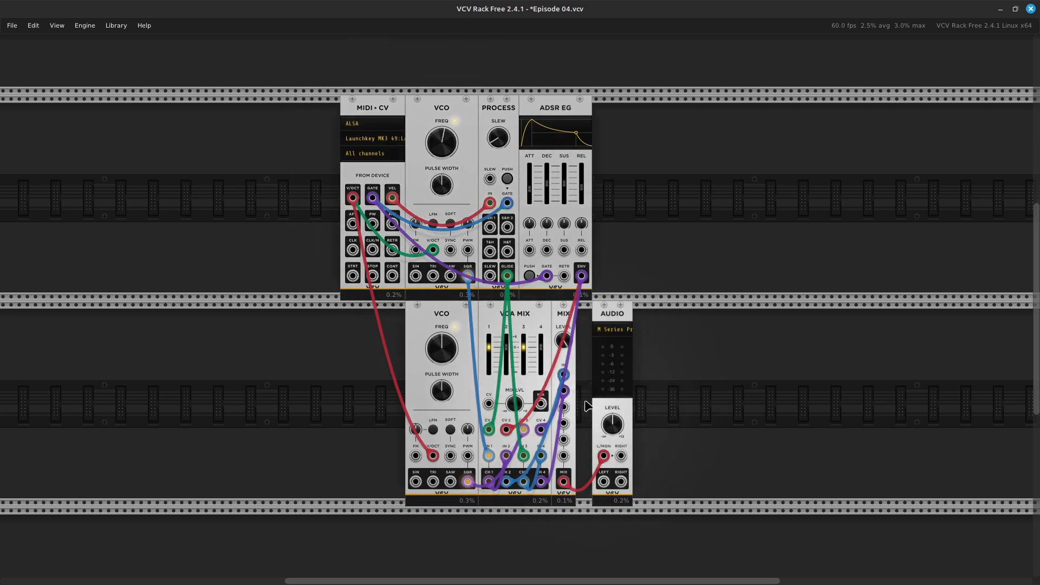
Examine the MIX module's level and input sources, and the VCA MIX channel levels, inputs and output connections.
scroll(587, 405, "up", 5)
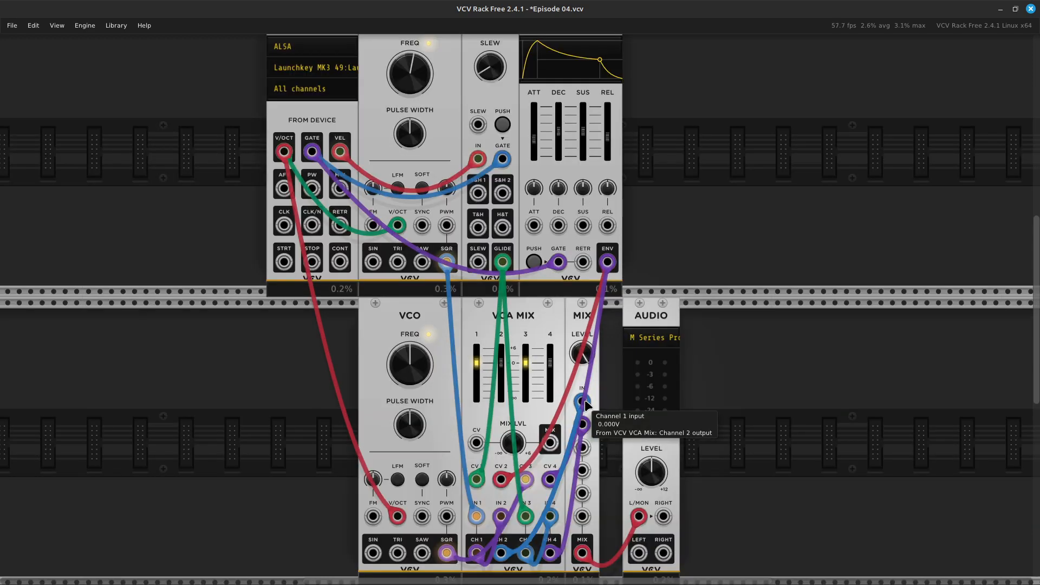
scroll(585, 405, "down", 5)
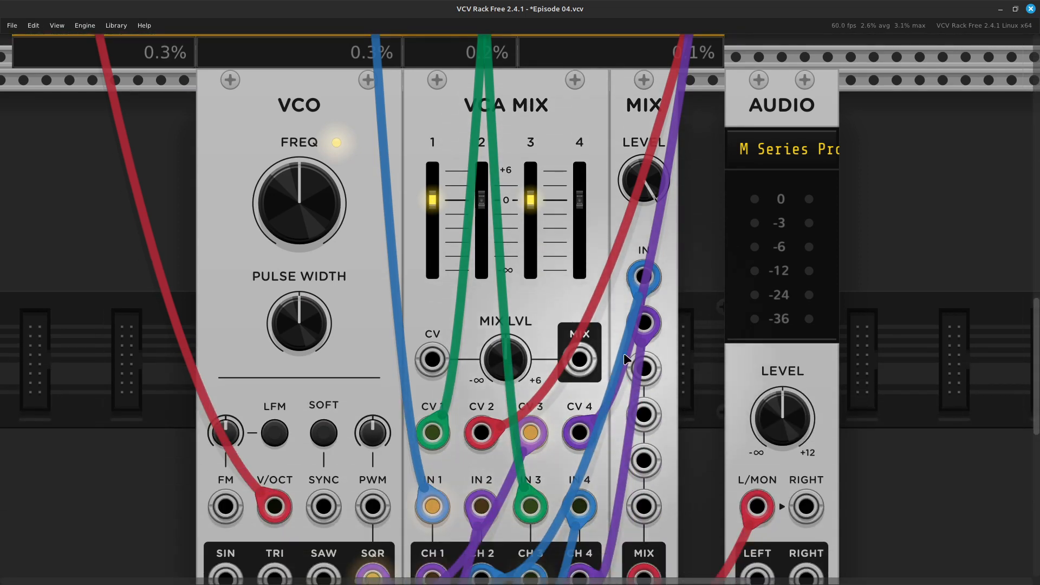
mouse_move(647, 162)
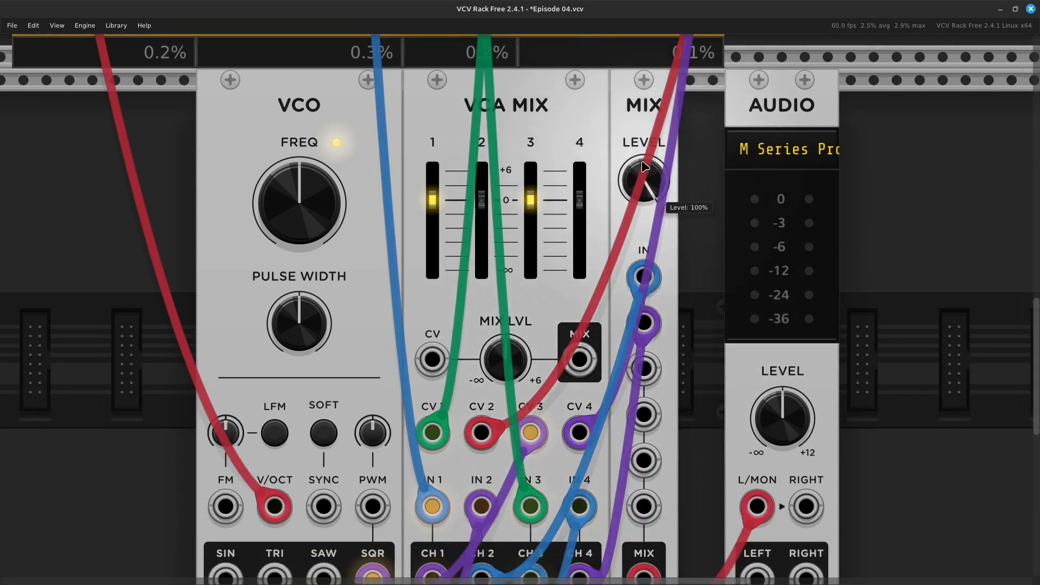
mouse_move(653, 308)
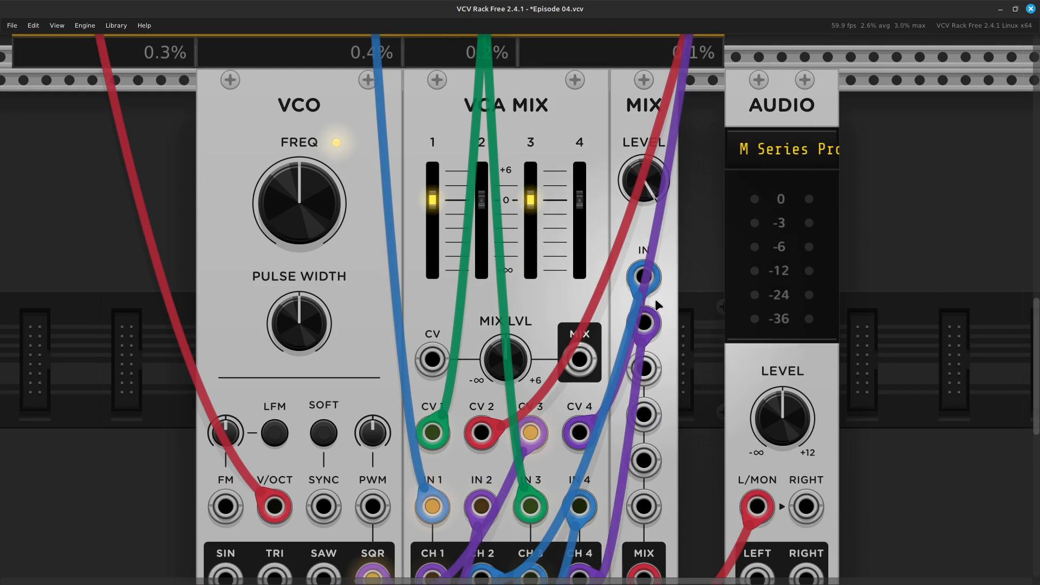
mouse_move(660, 286)
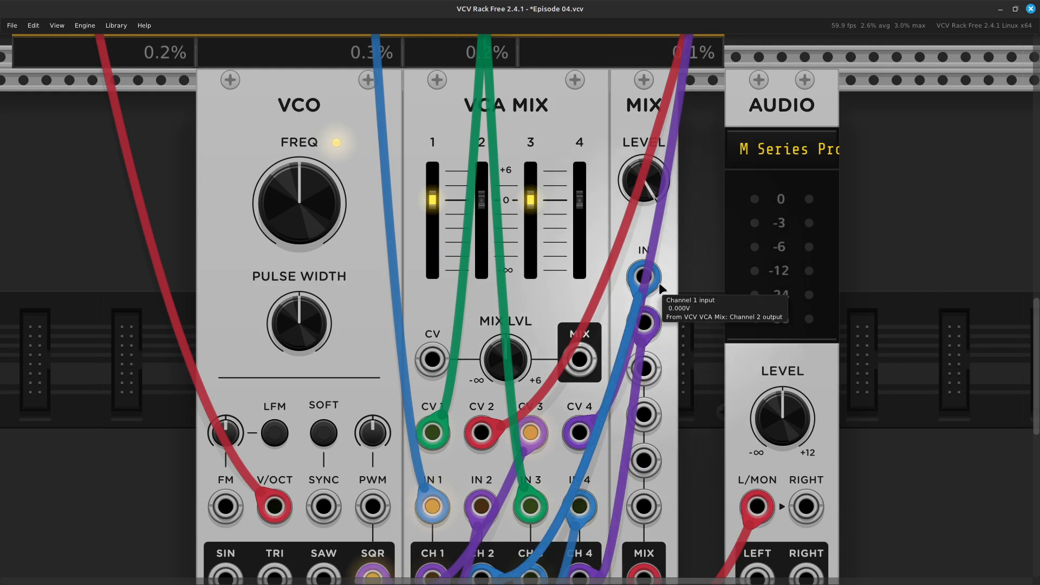
mouse_move(543, 238)
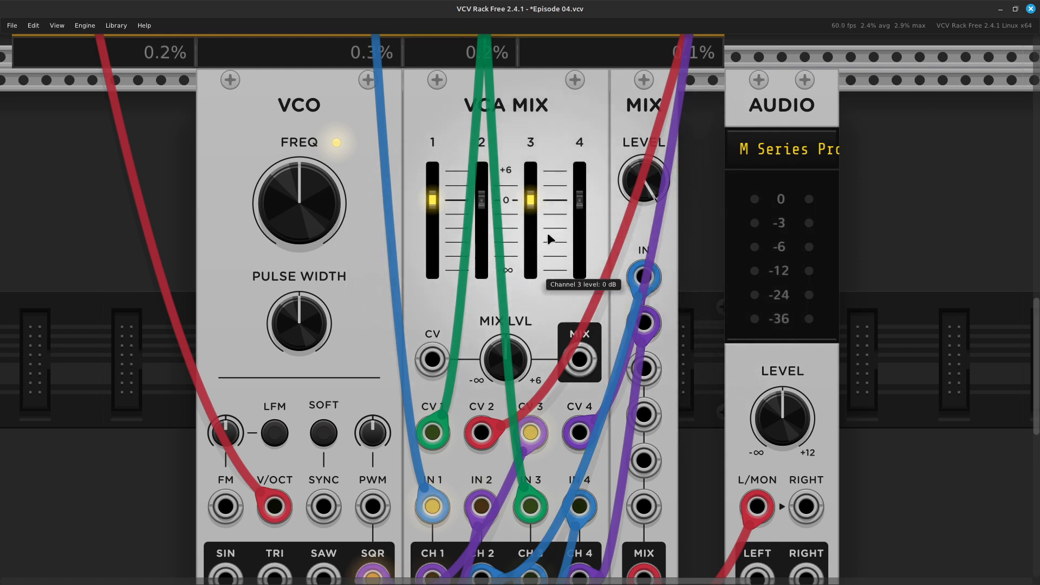
mouse_move(475, 254)
mouse_move(519, 262)
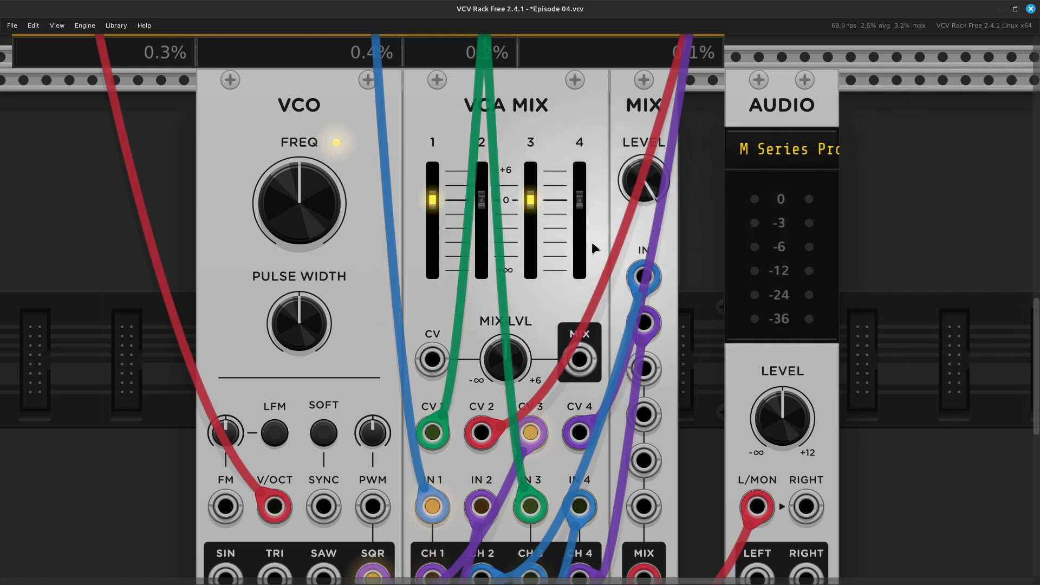
mouse_move(482, 199)
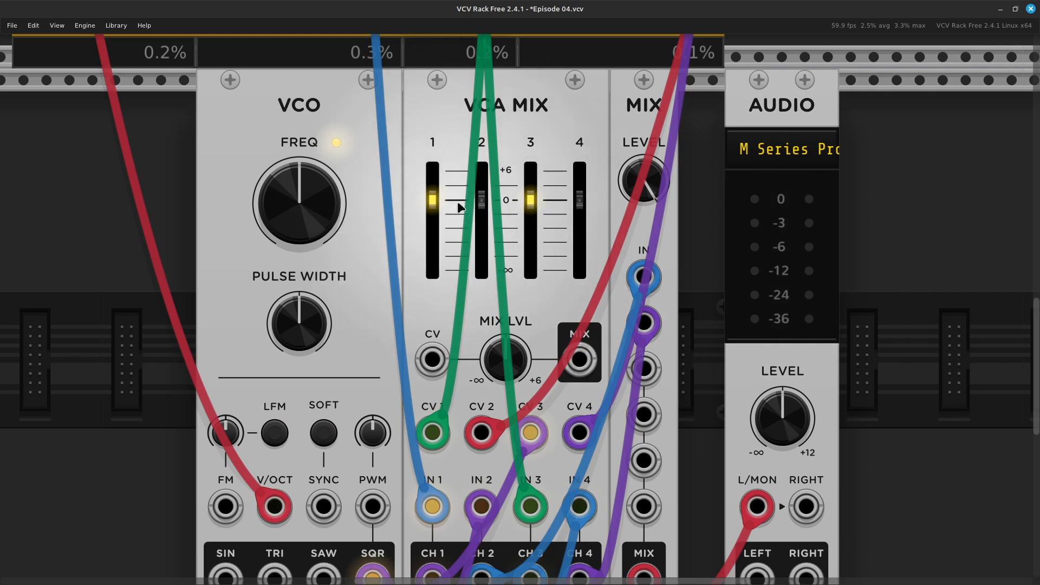
mouse_move(436, 207)
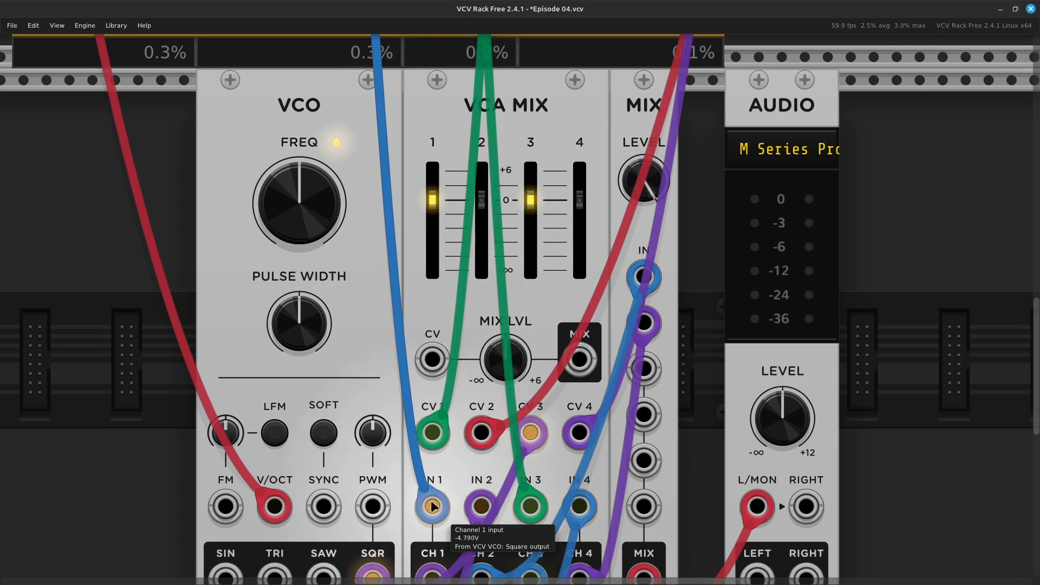
scroll(426, 506, "down", 3)
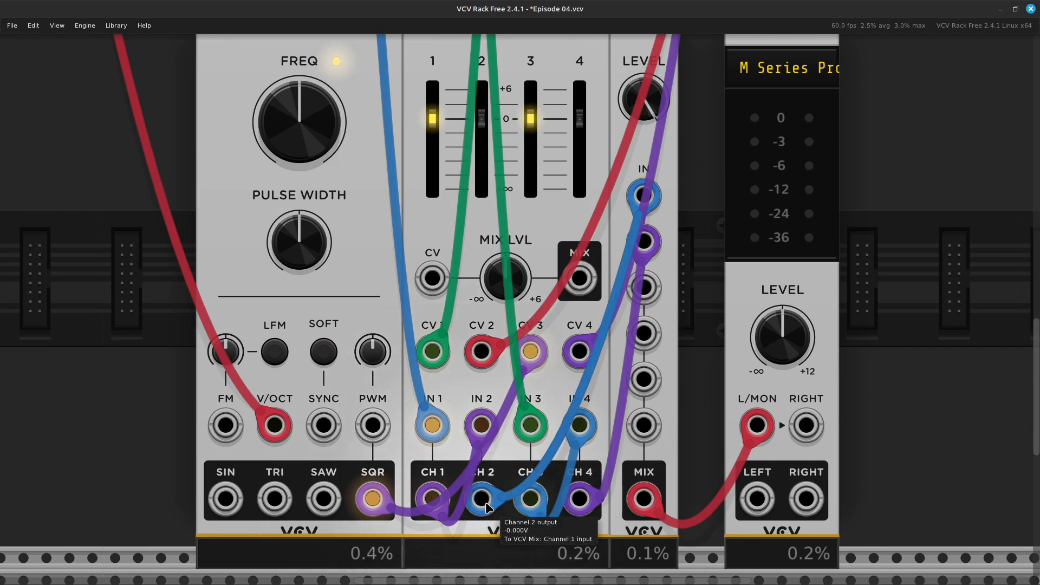
scroll(506, 165, "up", 3)
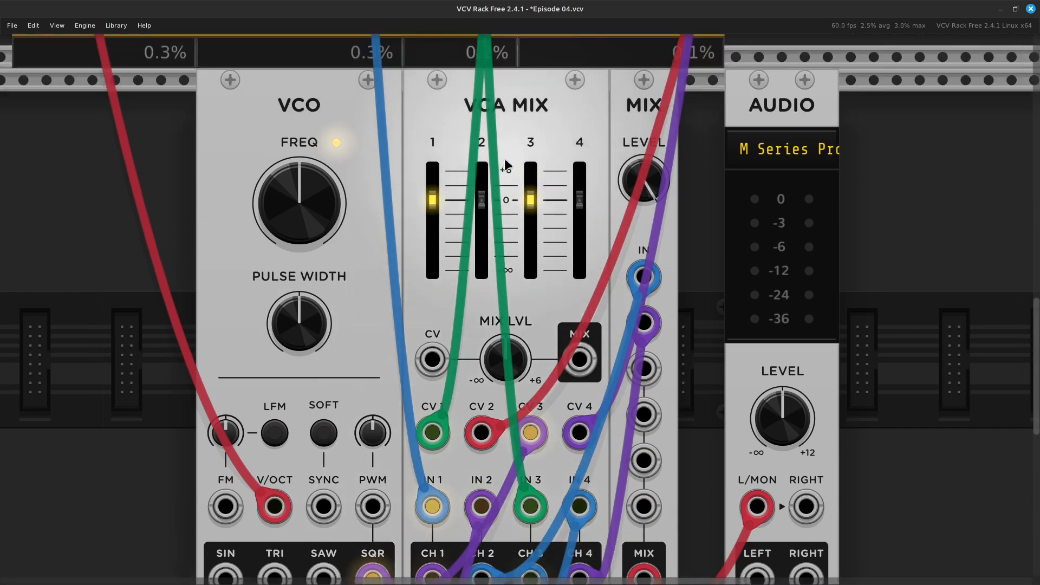
mouse_move(486, 242)
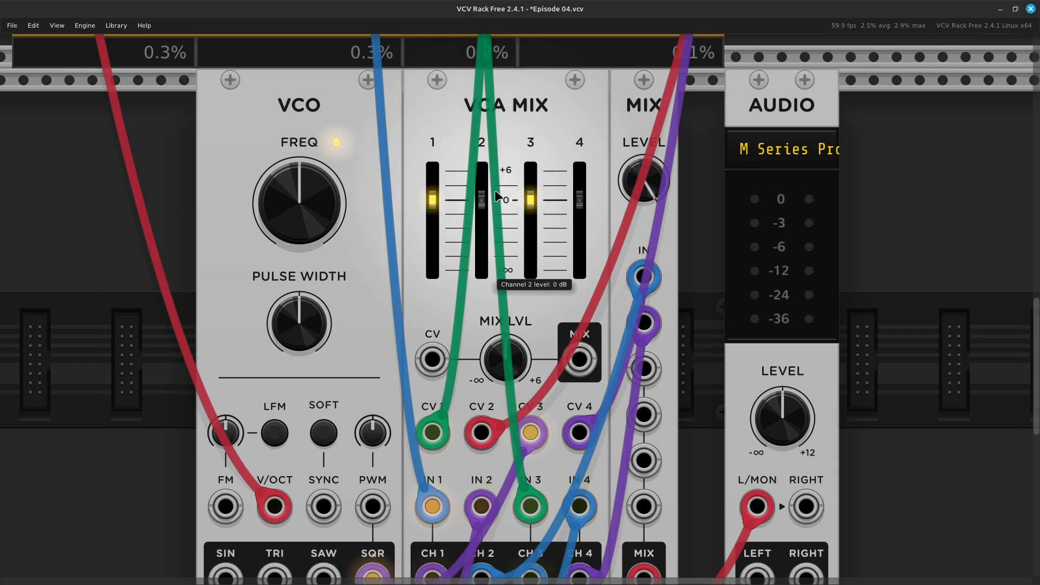
Lower the channel 2 level on VCA MIX to somewhat below 0 dB.
key("ctrl+minus")
key("ctrl+minus")
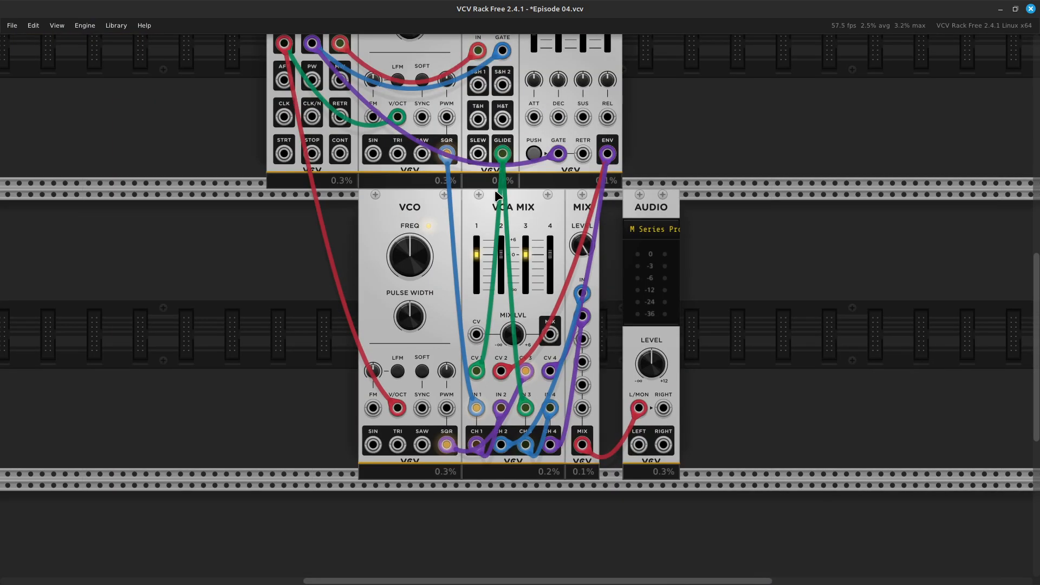
scroll(502, 182, "up", 4)
mouse_move(503, 375)
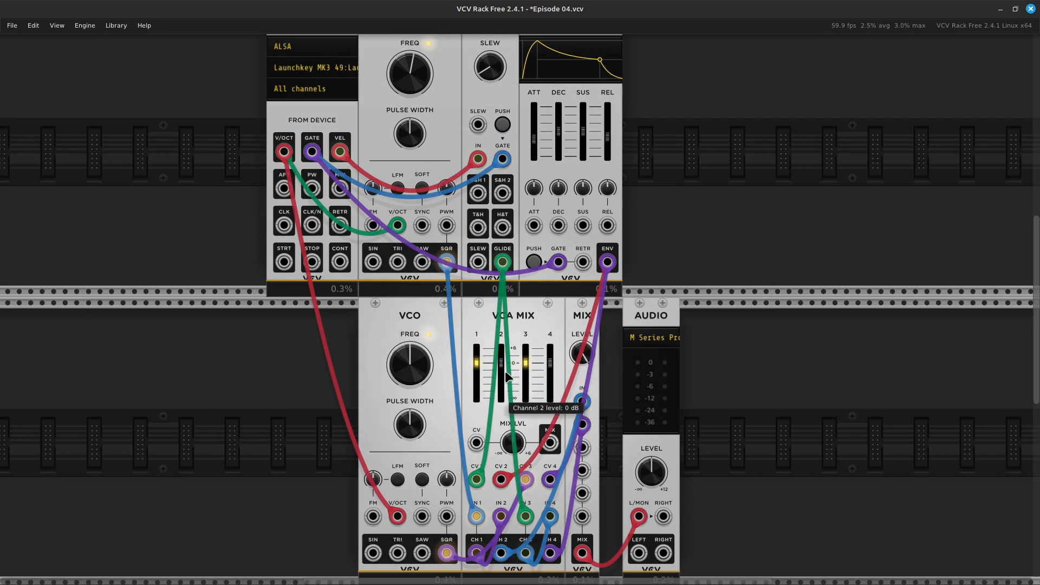
left_click_drag(501, 362, 501, 376)
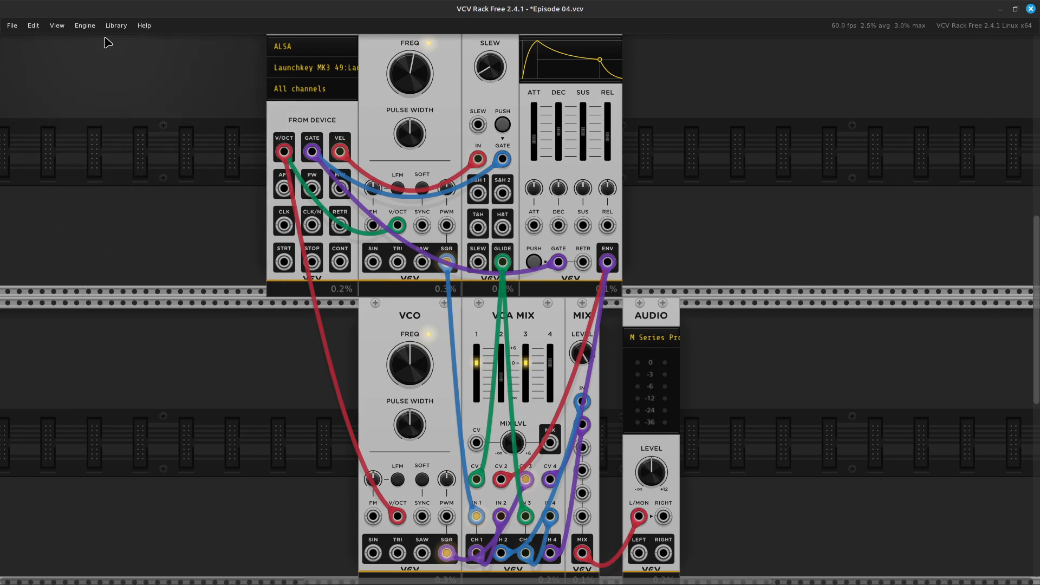
Look through the engine's available thread counts without changing the selection.
left_click(85, 26)
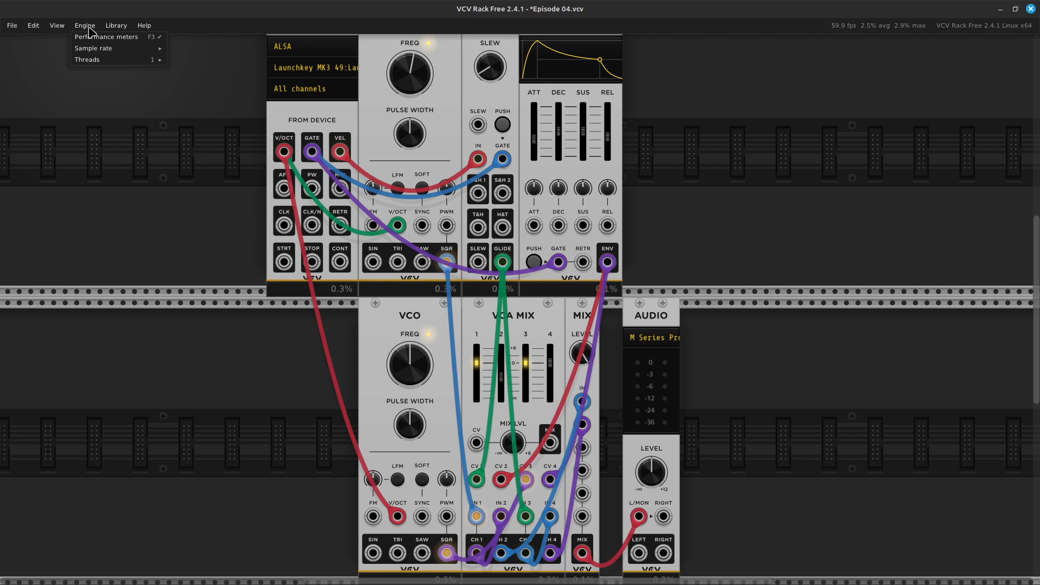
mouse_move(97, 59)
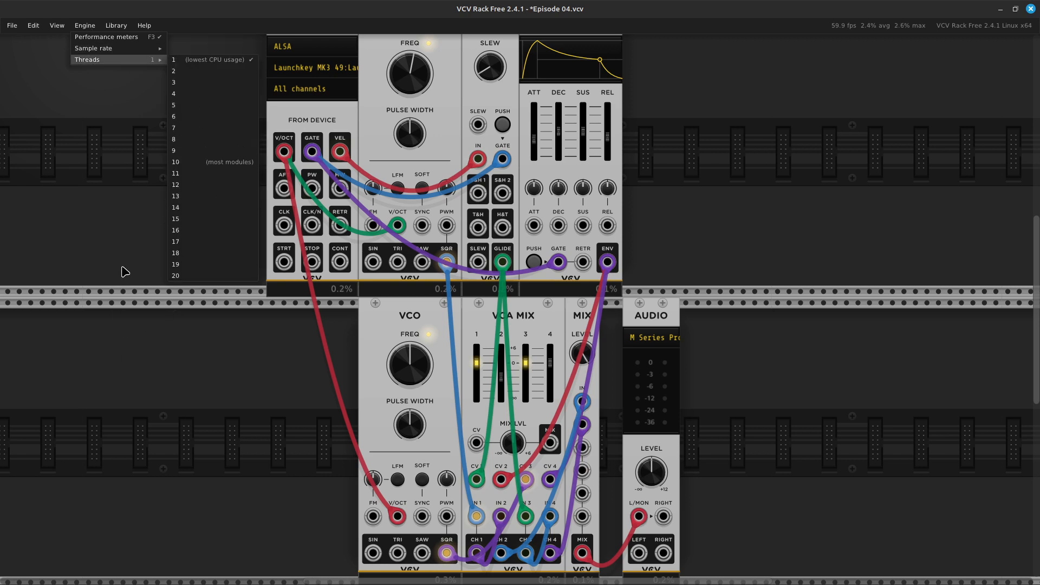
left_click(115, 252)
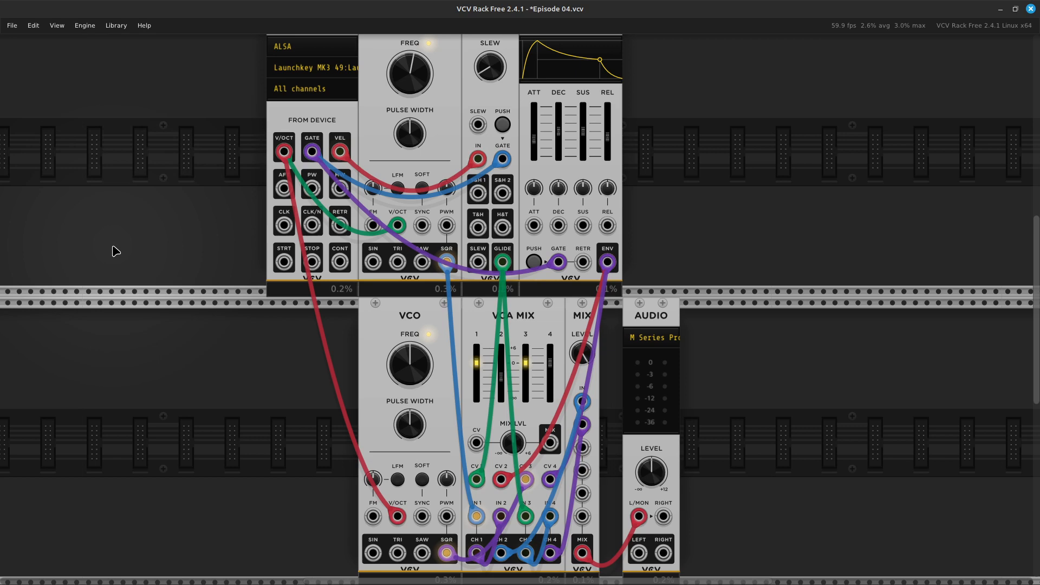
Set the rack view's zoom level to 124%.
key("ctrl+minus")
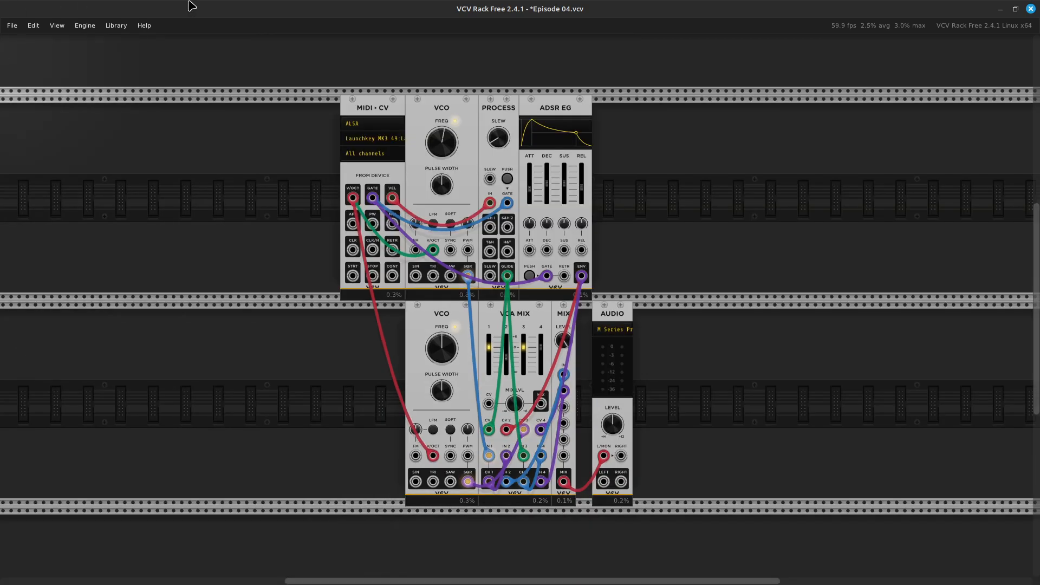
left_click(54, 26)
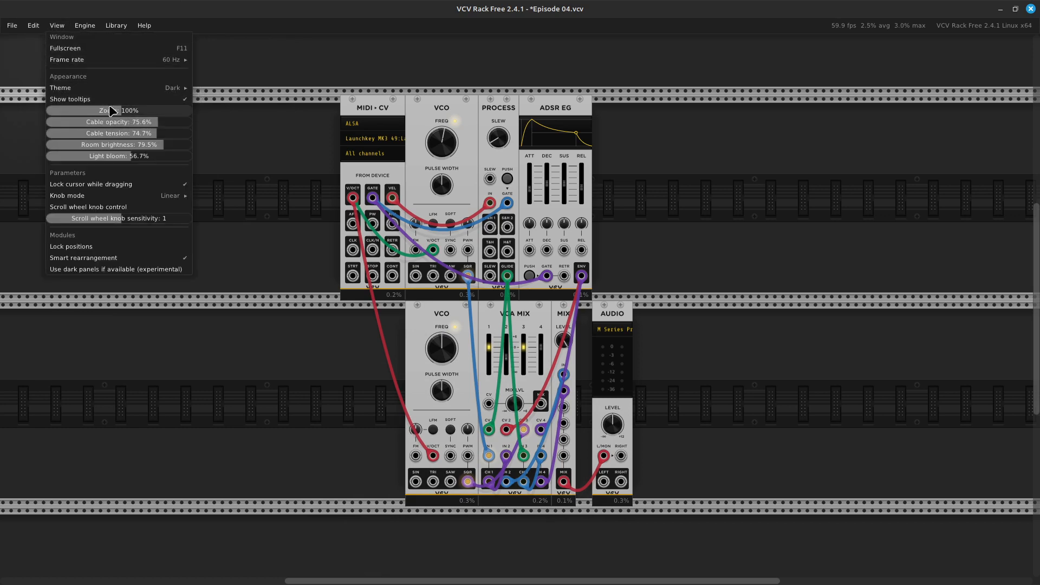
left_click_drag(107, 111, 122, 111)
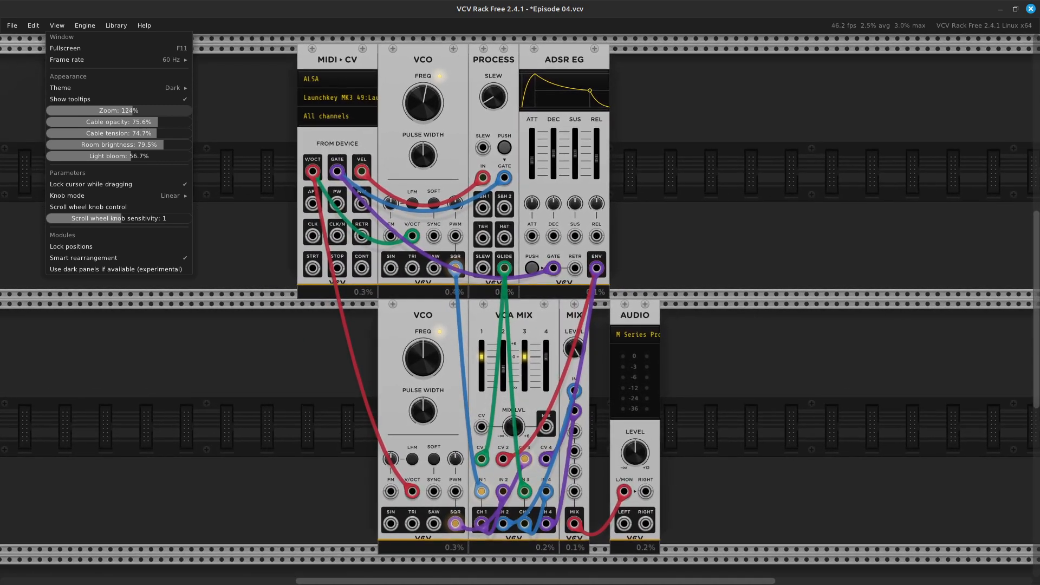
left_click(157, 464)
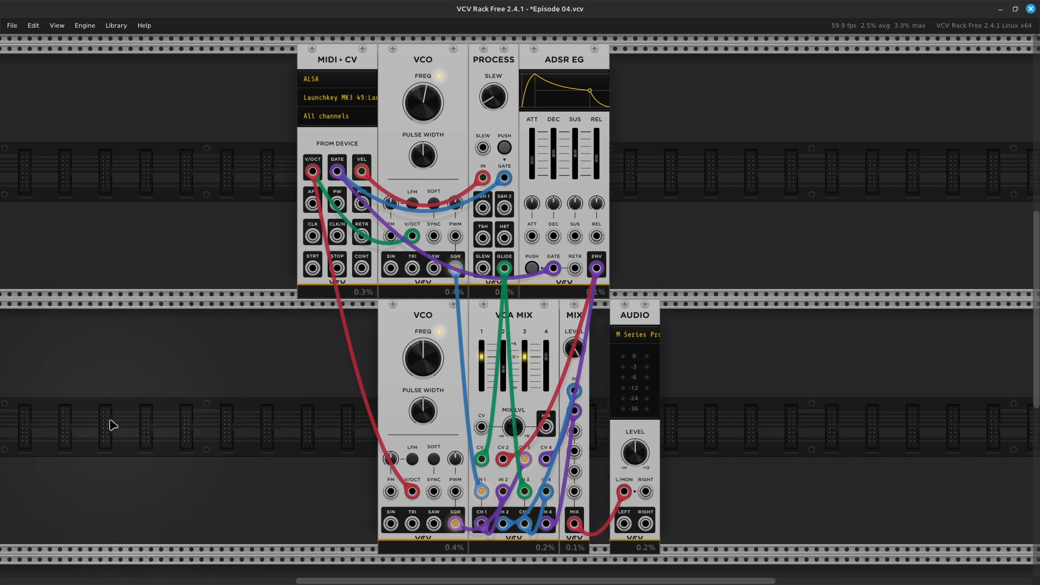